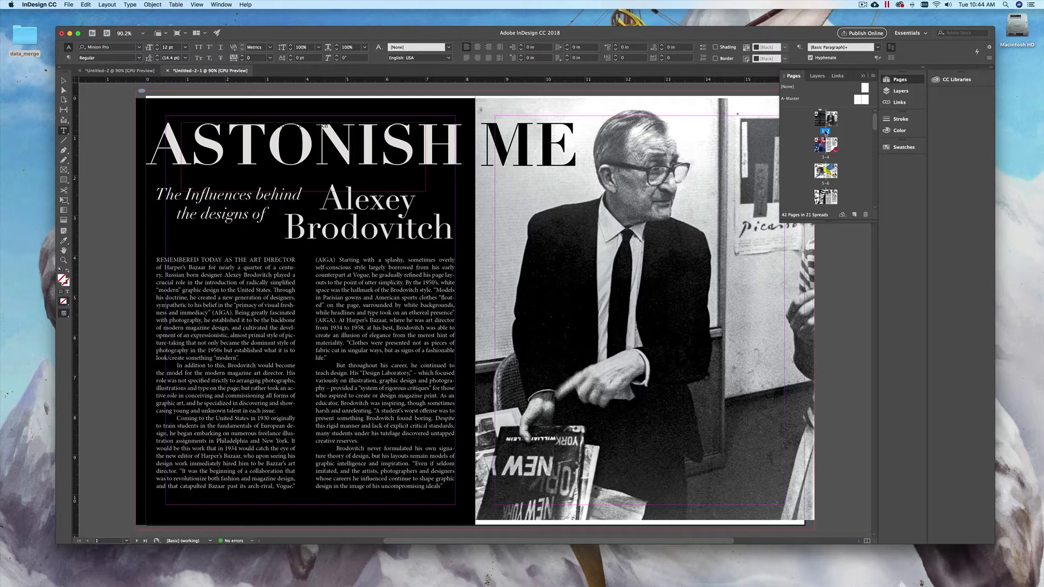
Step: Add one new page after the last spread of the document
drag(875, 121, 869, 222)
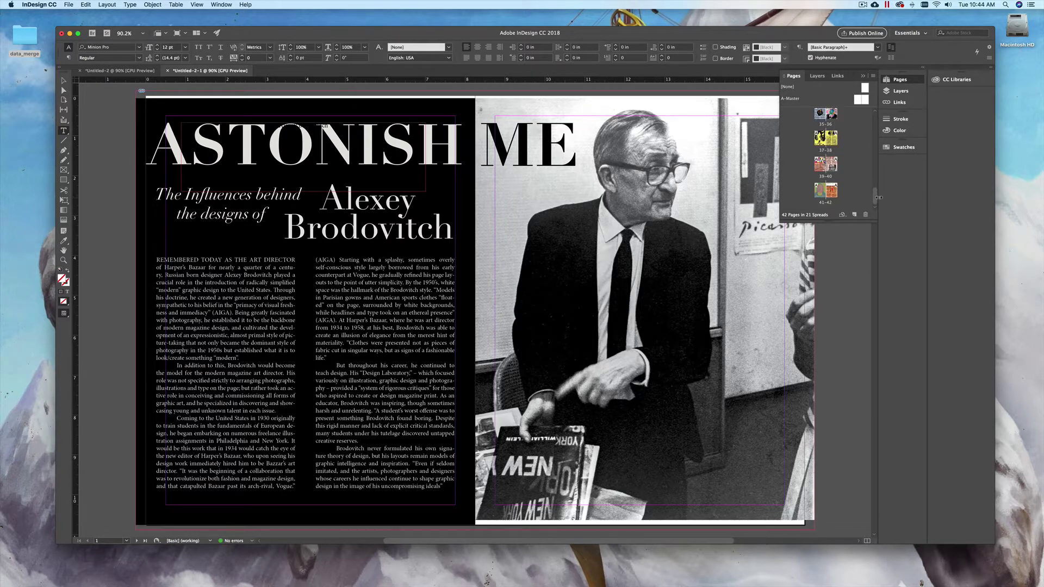
drag(876, 198, 874, 121)
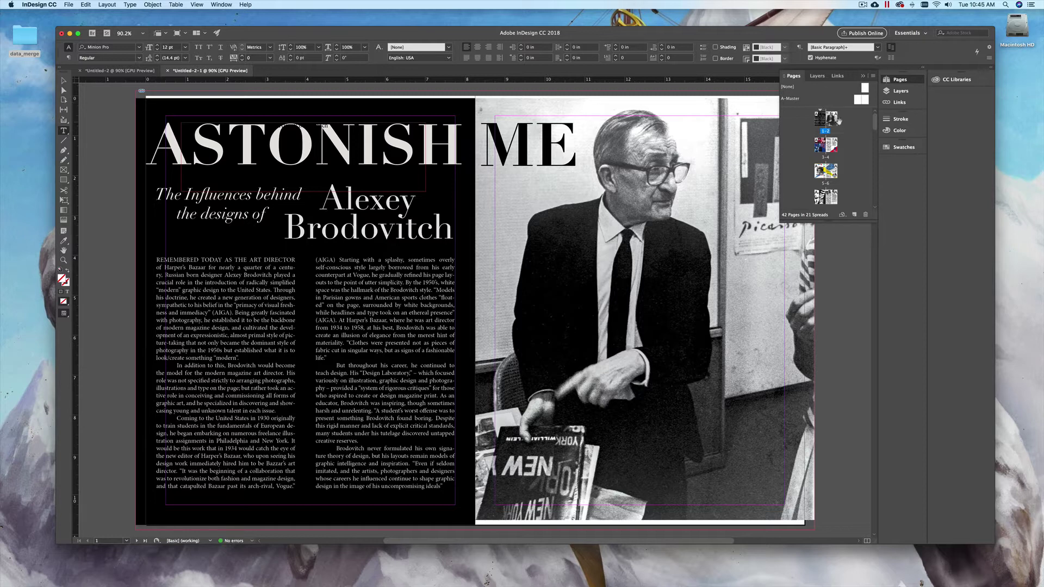
scroll(877, 128, down, 10)
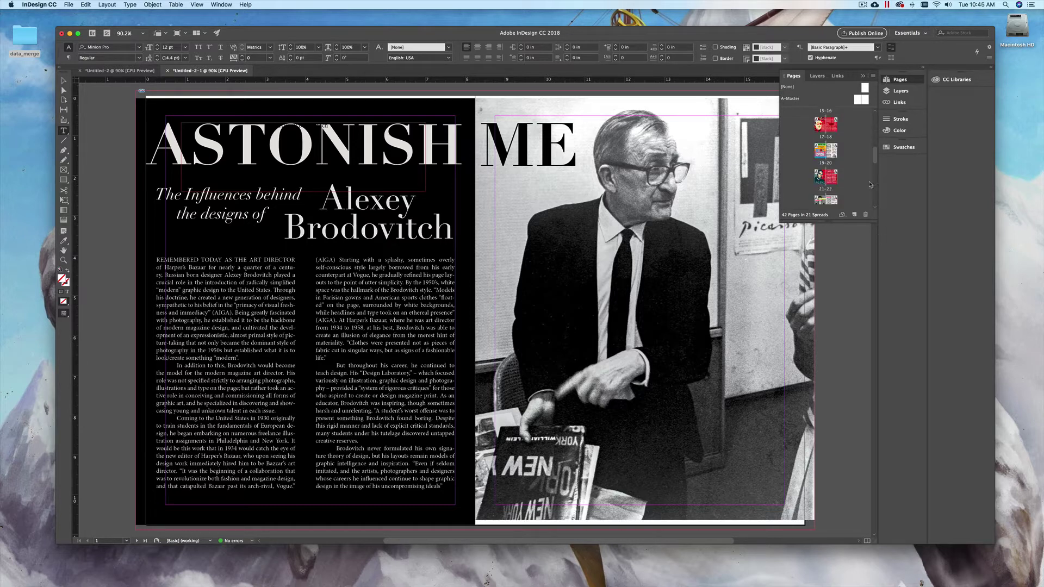
scroll(875, 203, down, 3)
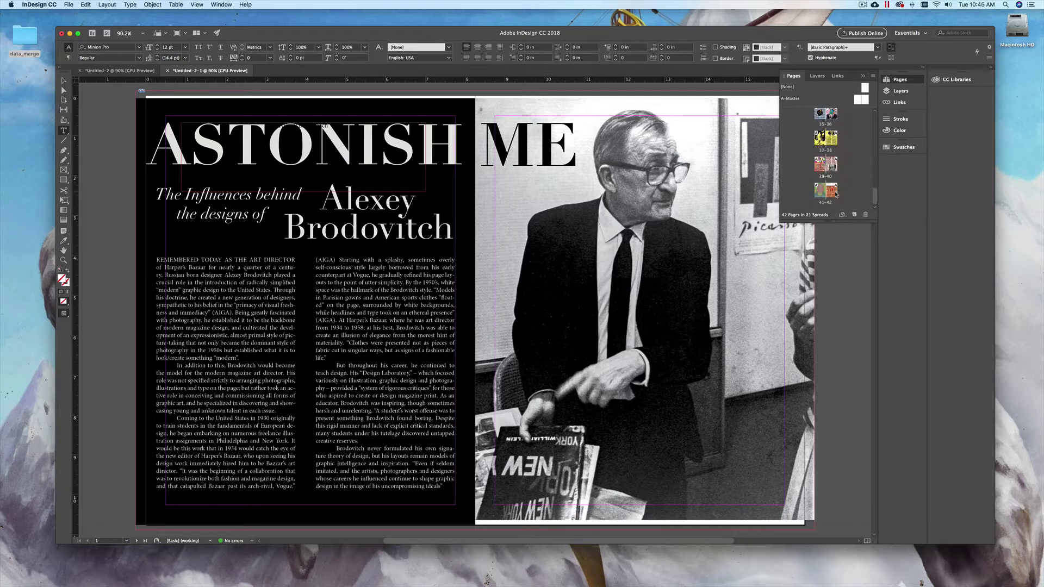
click(854, 214)
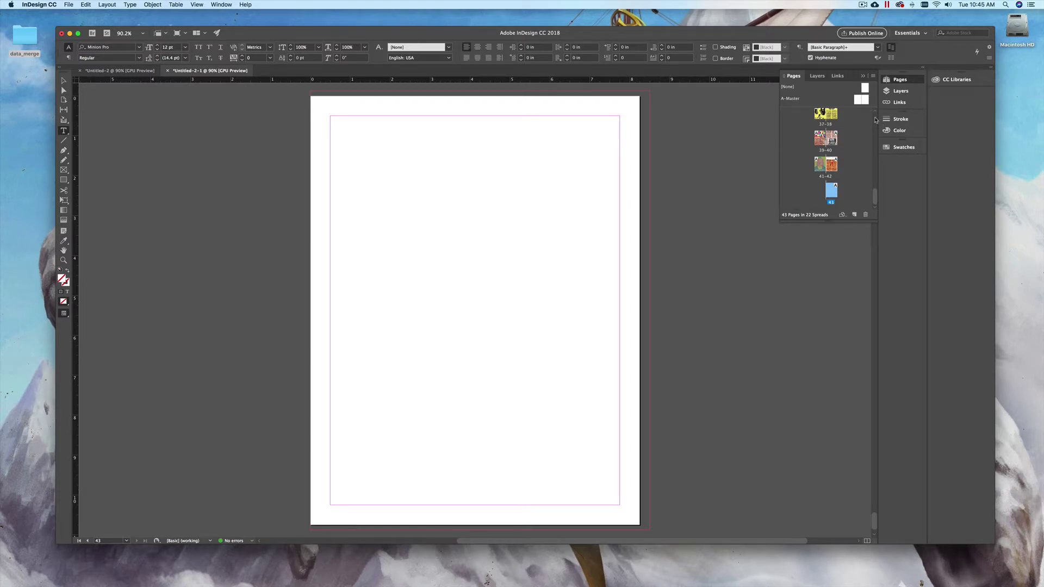
Step: Insert 3 pages based on A-Master at the start of the document
scroll(875, 119, up, 3)
drag(876, 179, 873, 112)
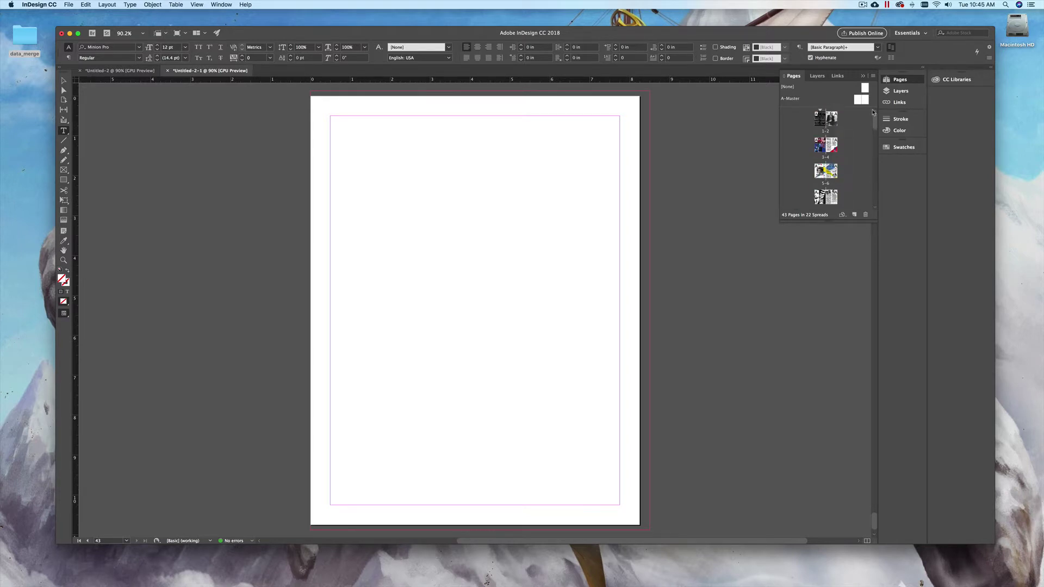
click(821, 121)
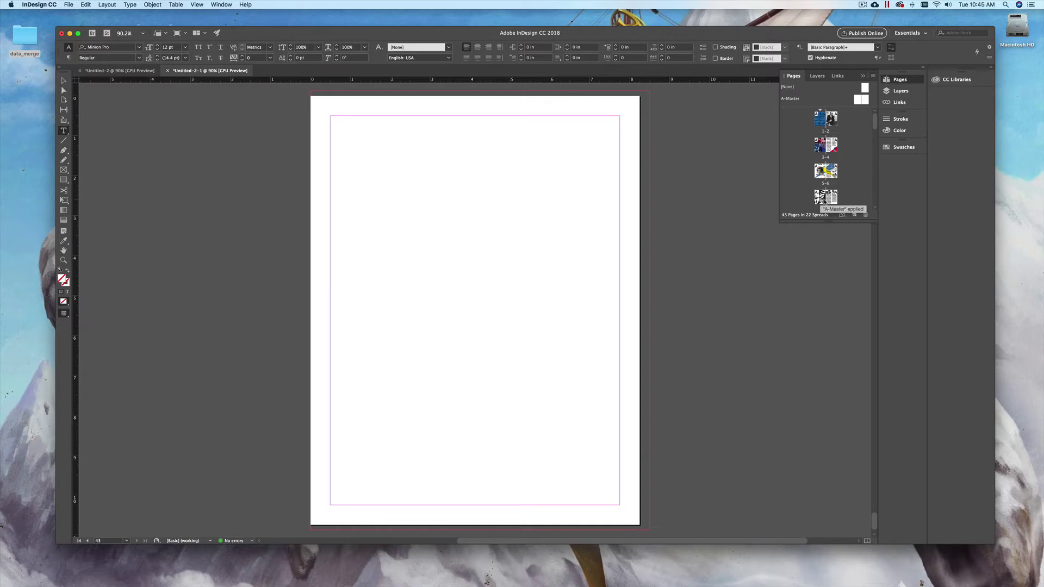
right_click(822, 124)
click(827, 131)
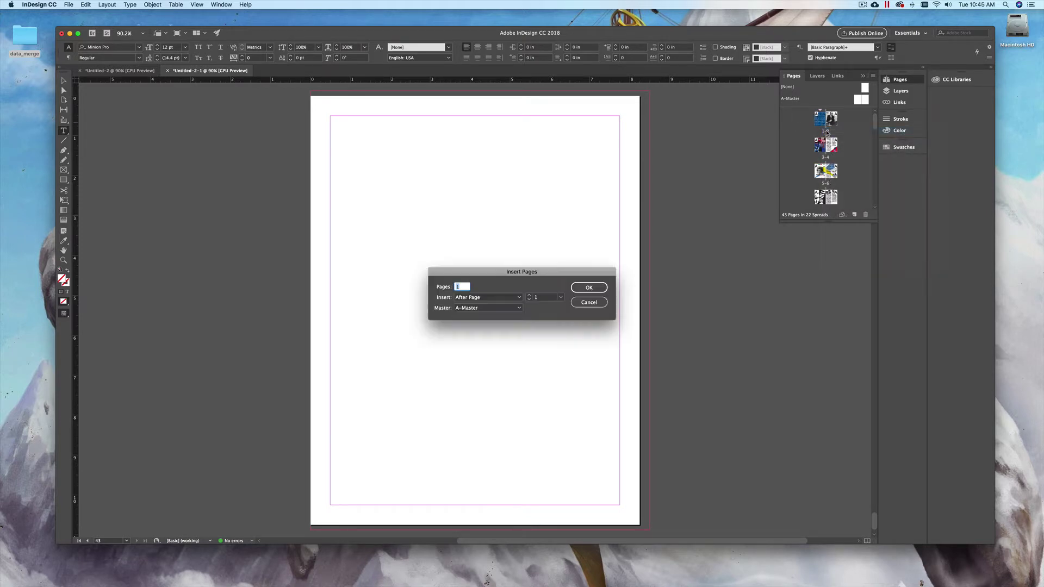
click(479, 298)
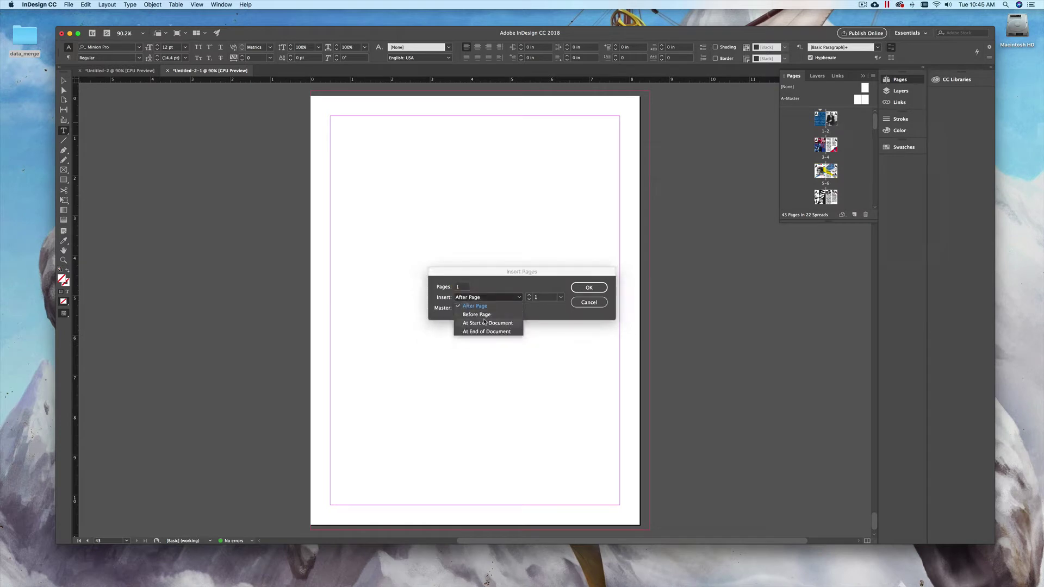
click(484, 326)
double_click(461, 288)
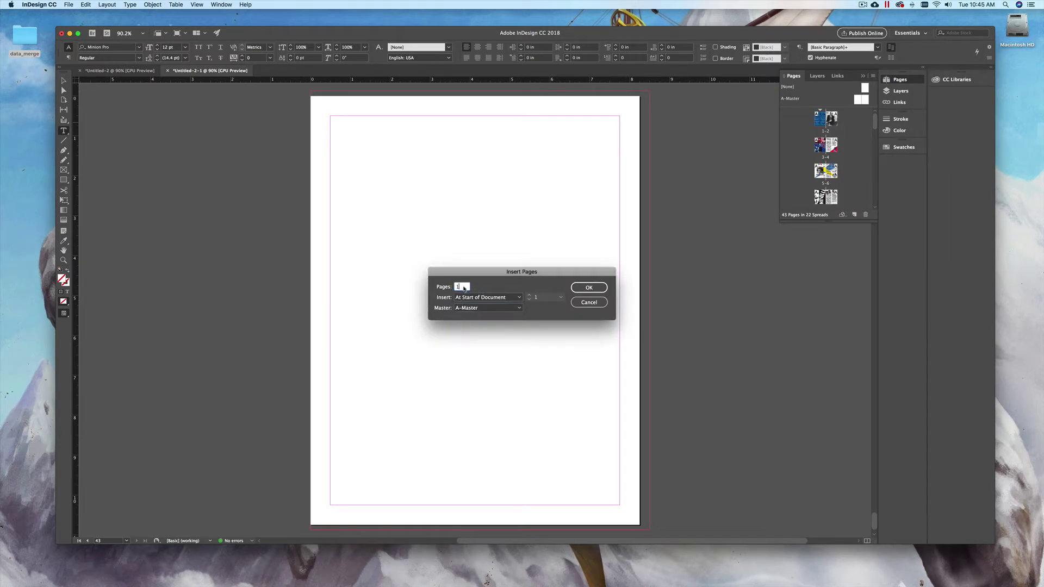
text(3)
click(589, 287)
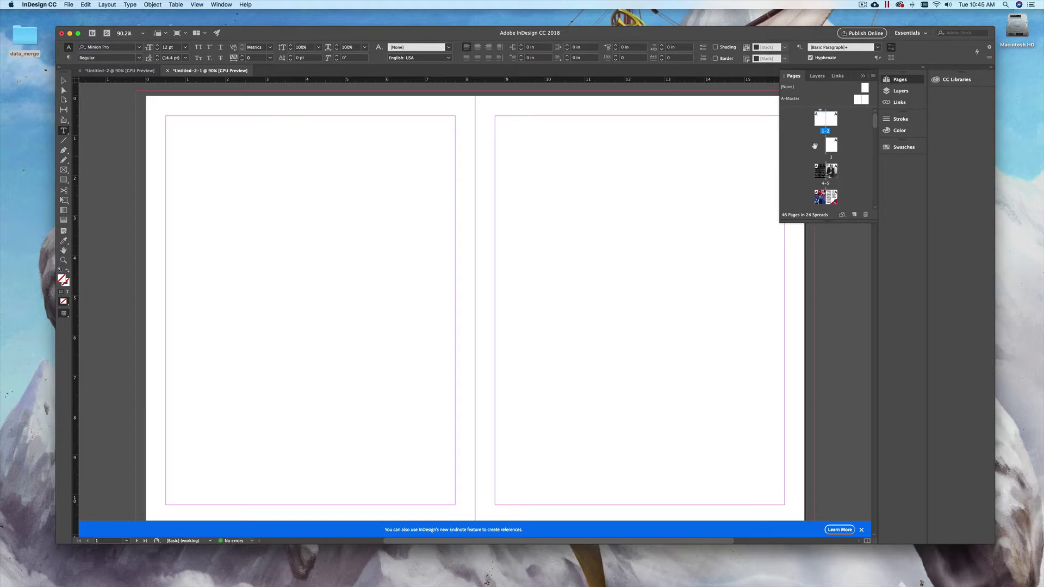
Step: Move the first blank page beside the single blank page below, leaving page 1 alone, and enlarge the master page area
drag(820, 124, 819, 151)
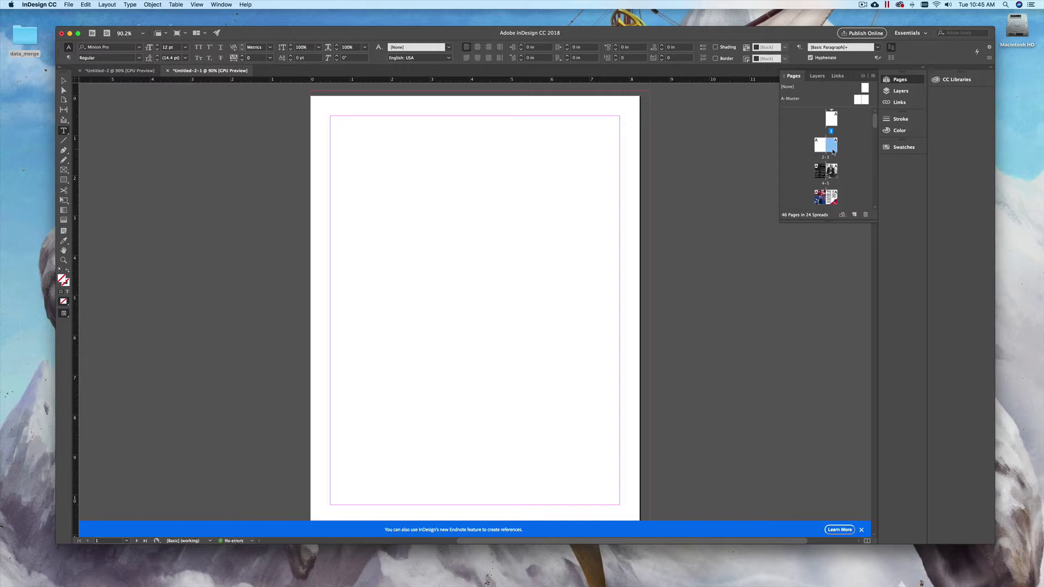
click(831, 118)
drag(818, 106, 818, 147)
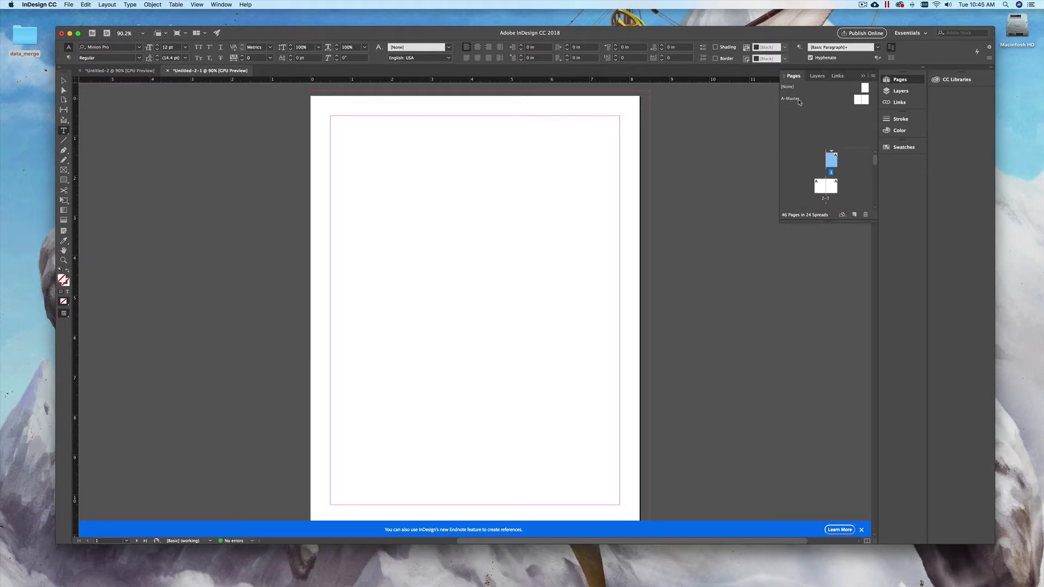
Step: On A-Master's left page, add a text frame about 3.7 by 0.7 in at the lower-left corner containing a Current Page Number marker
double_click(860, 100)
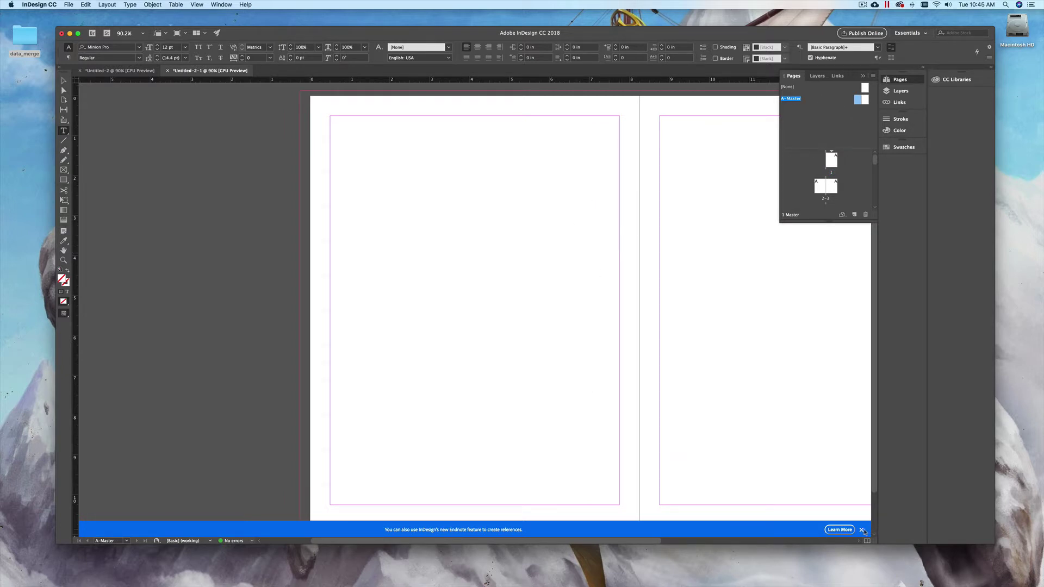
click(862, 530)
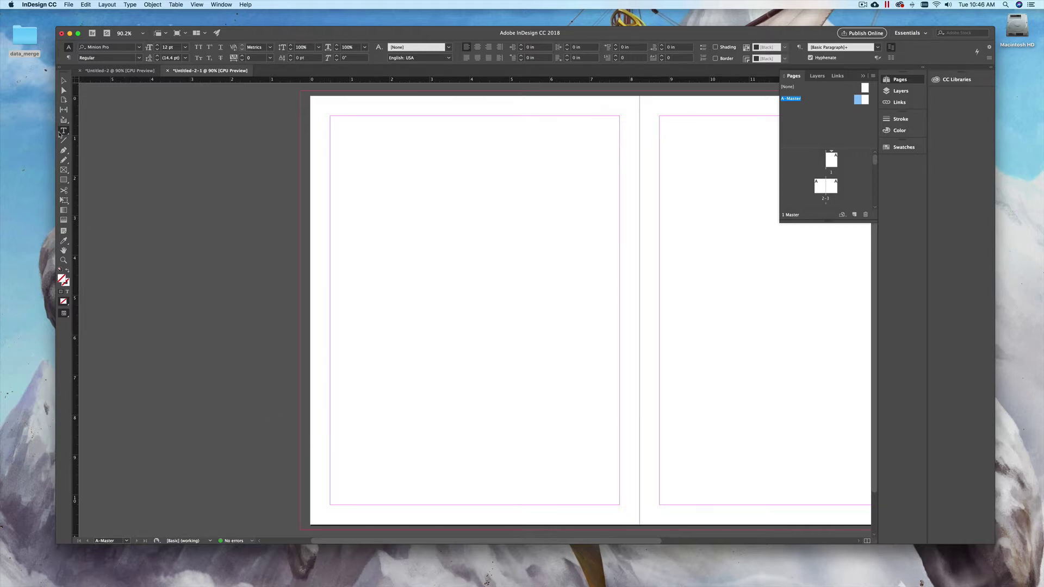
drag(318, 496, 466, 522)
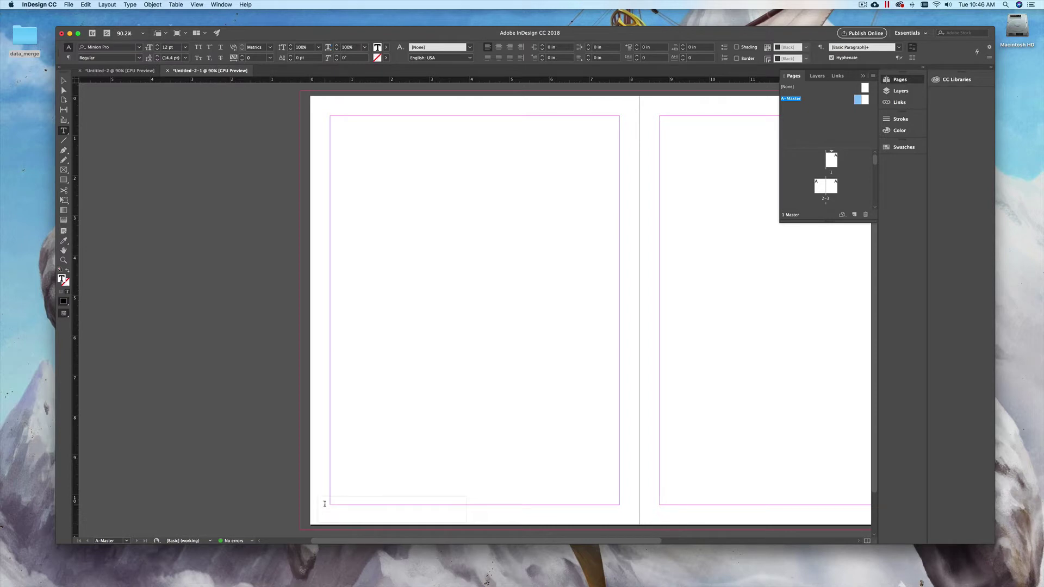
click(130, 5)
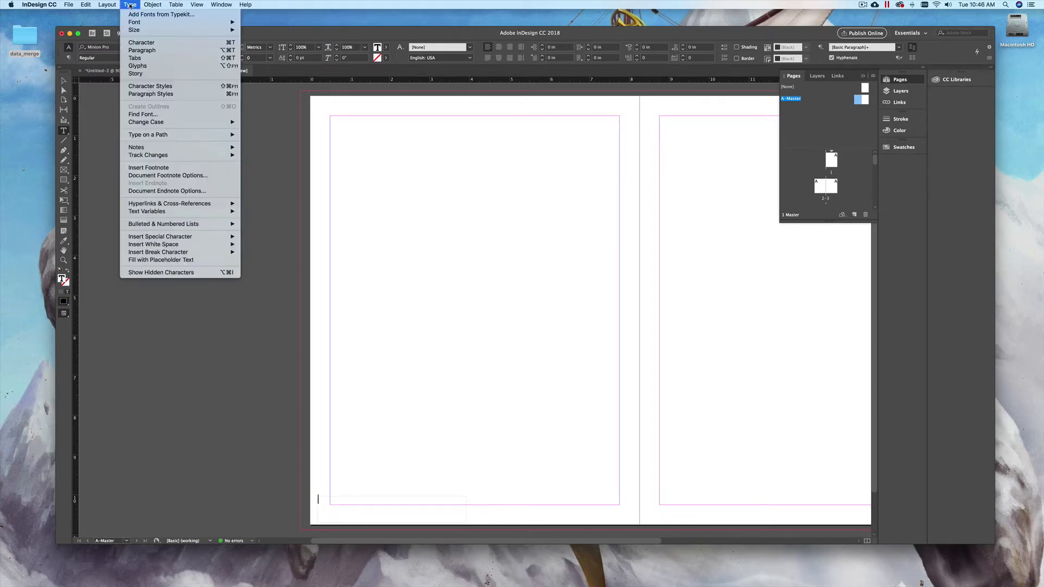
mouse_move(217, 237)
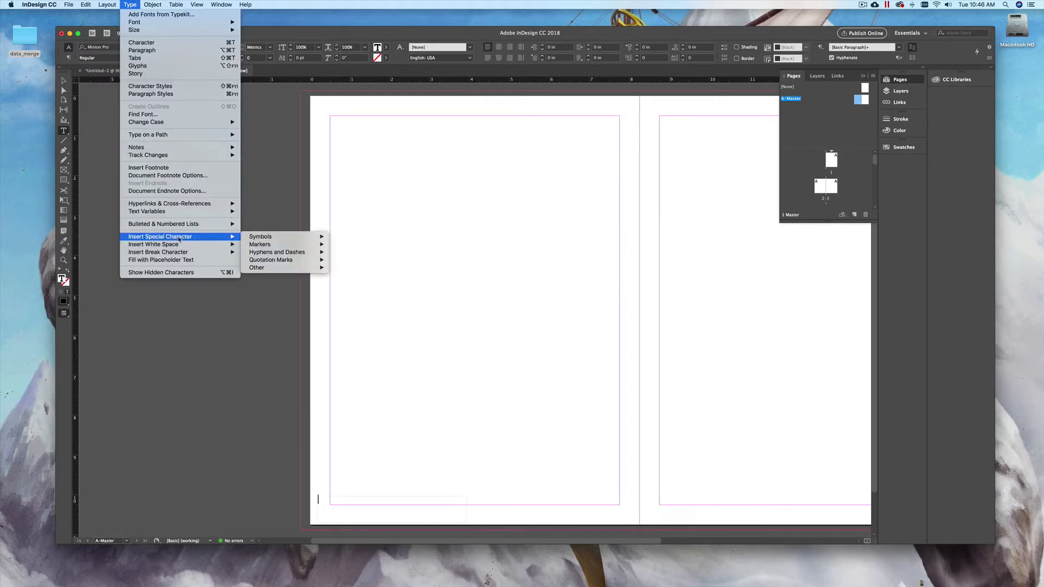
mouse_move(327, 246)
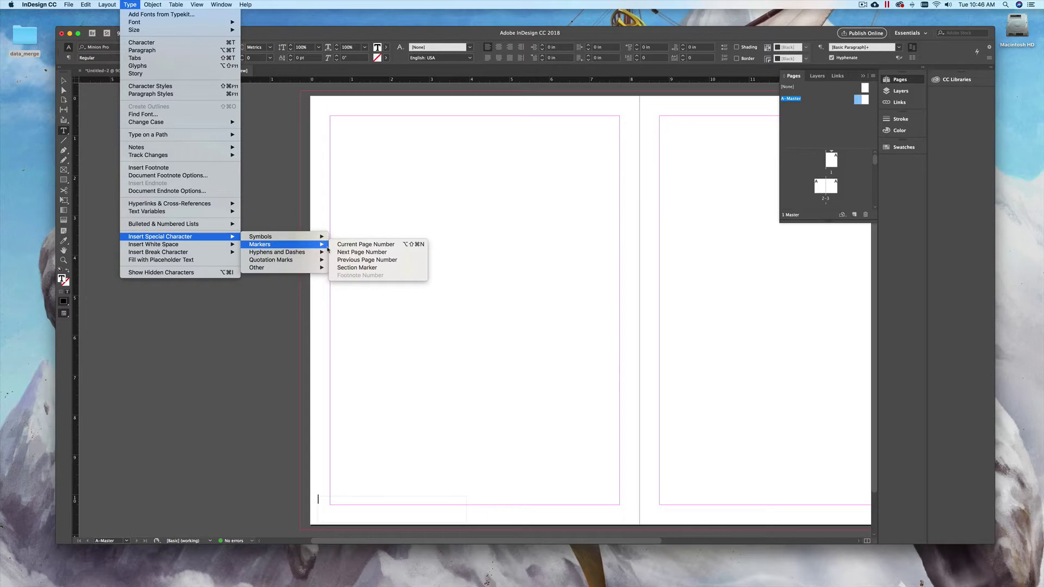
click(401, 246)
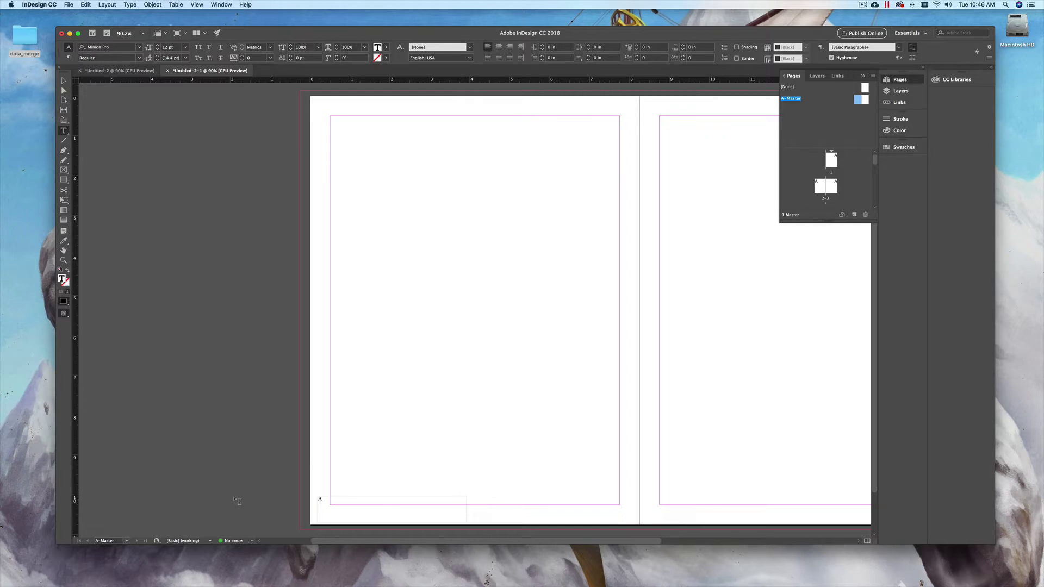
Step: Compare pages 1 to 4 with the A-Master to check where the automatic page number appears
double_click(834, 162)
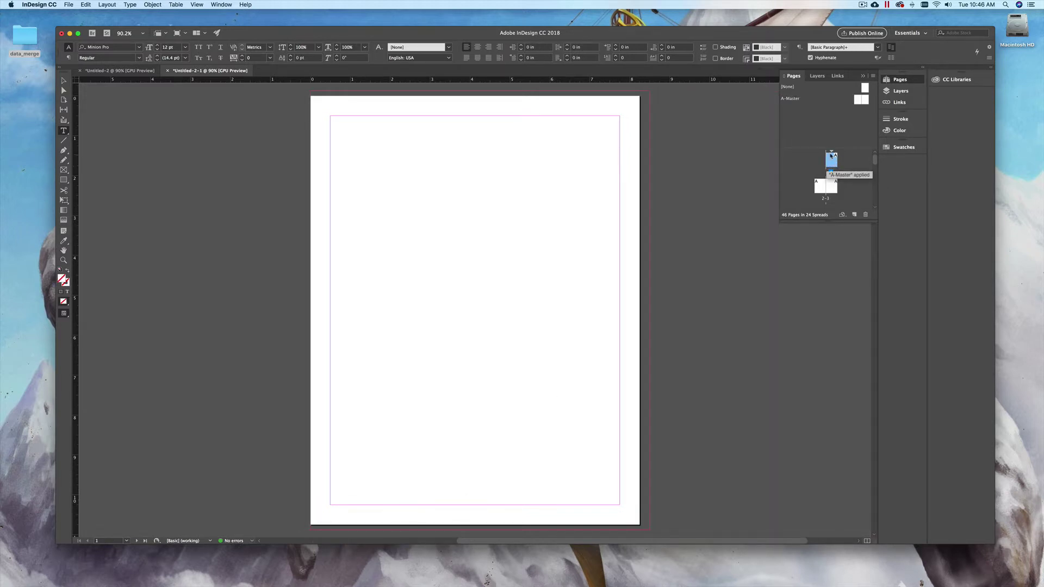
double_click(857, 100)
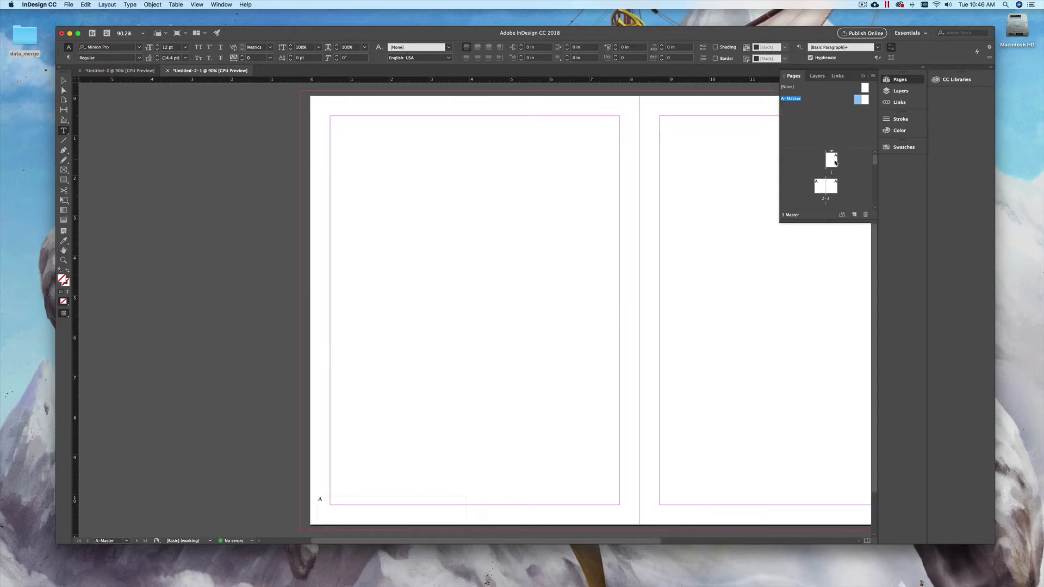
double_click(819, 187)
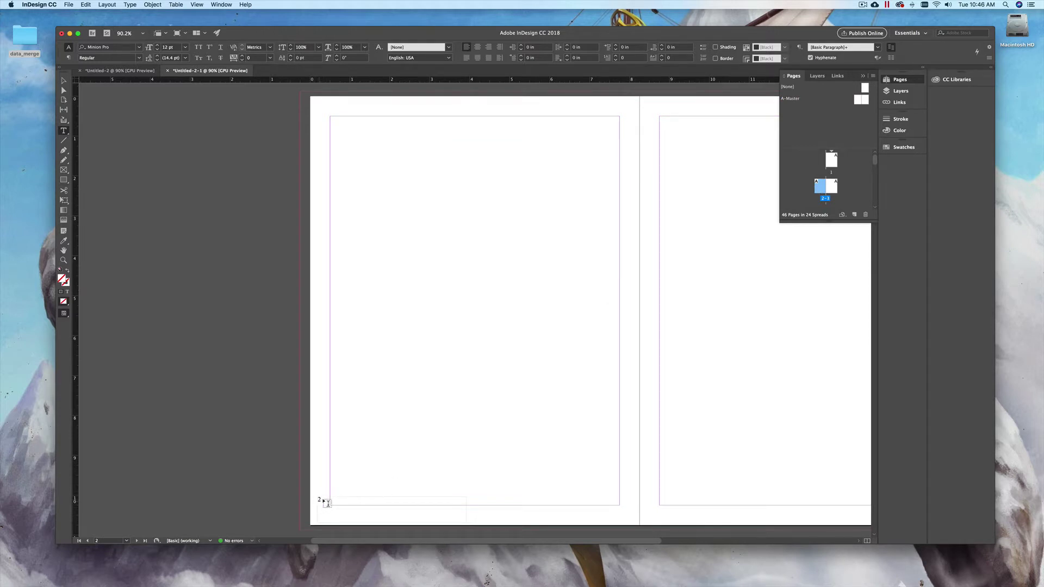
double_click(832, 190)
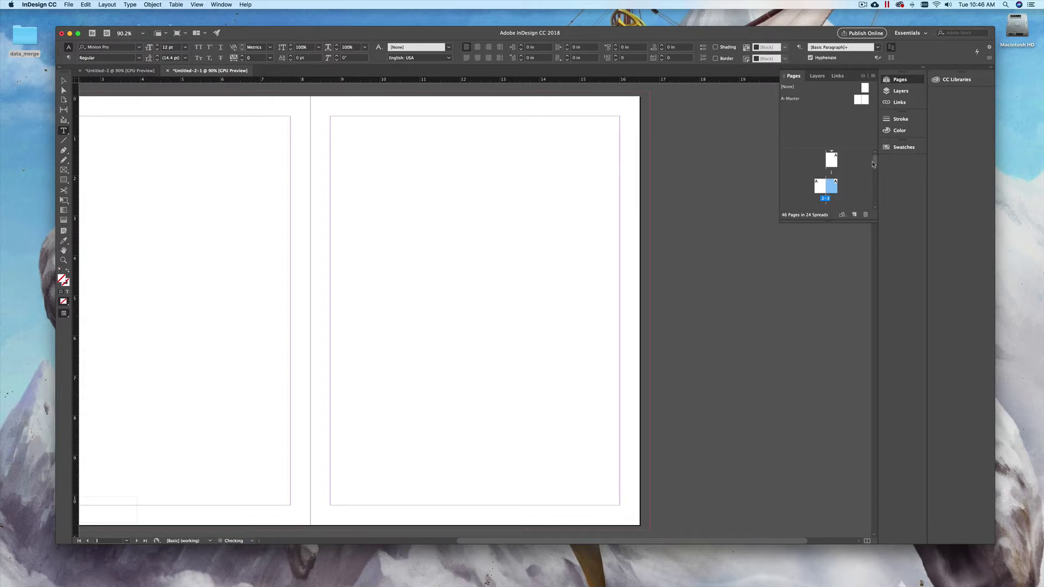
scroll(873, 164, down, 3)
double_click(819, 161)
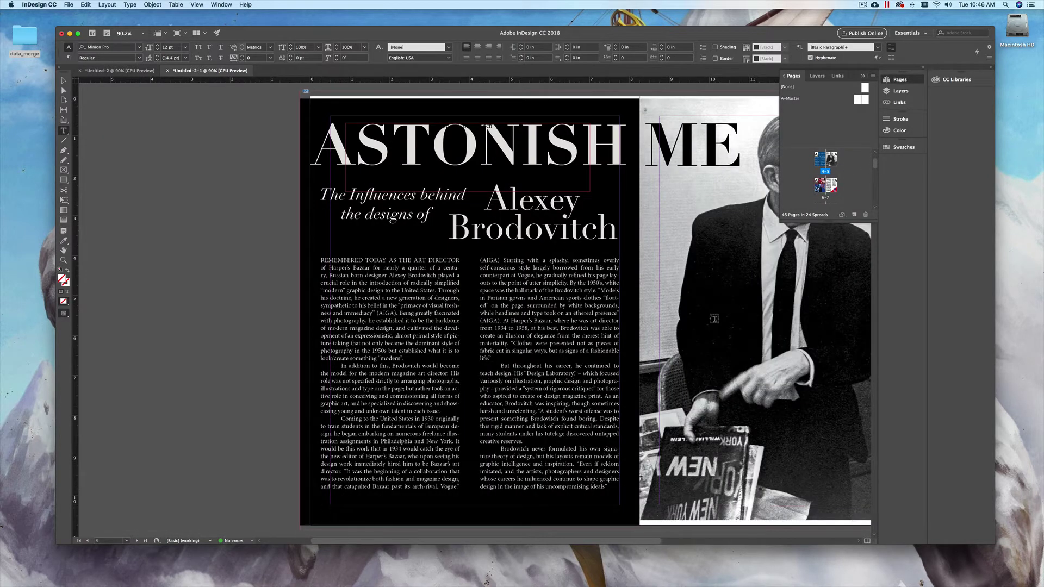
Step: On A-Master's left page, add the footer text "The Legends of Design Craft" after the page number marker
double_click(857, 101)
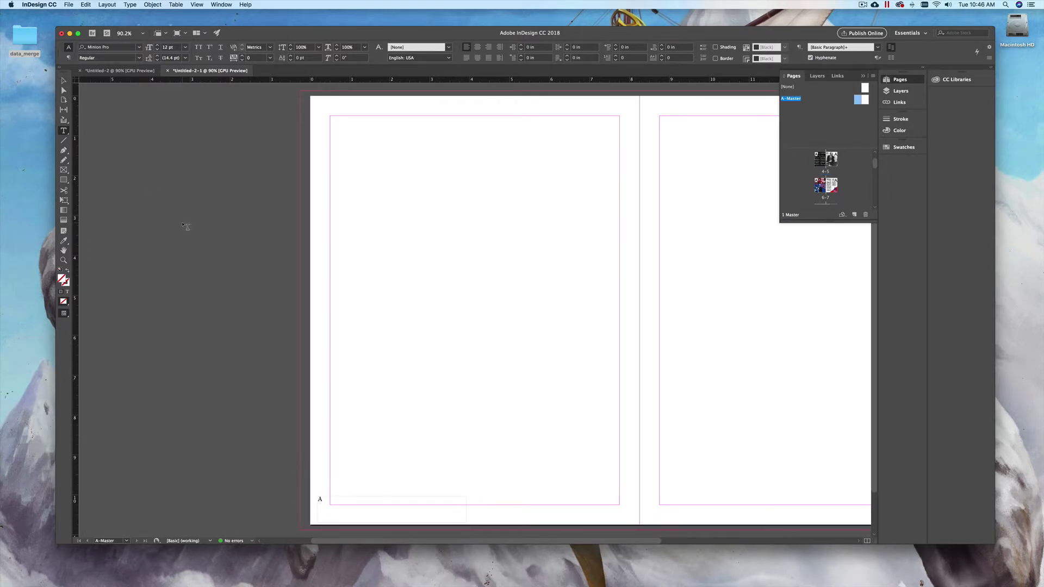
click(327, 499)
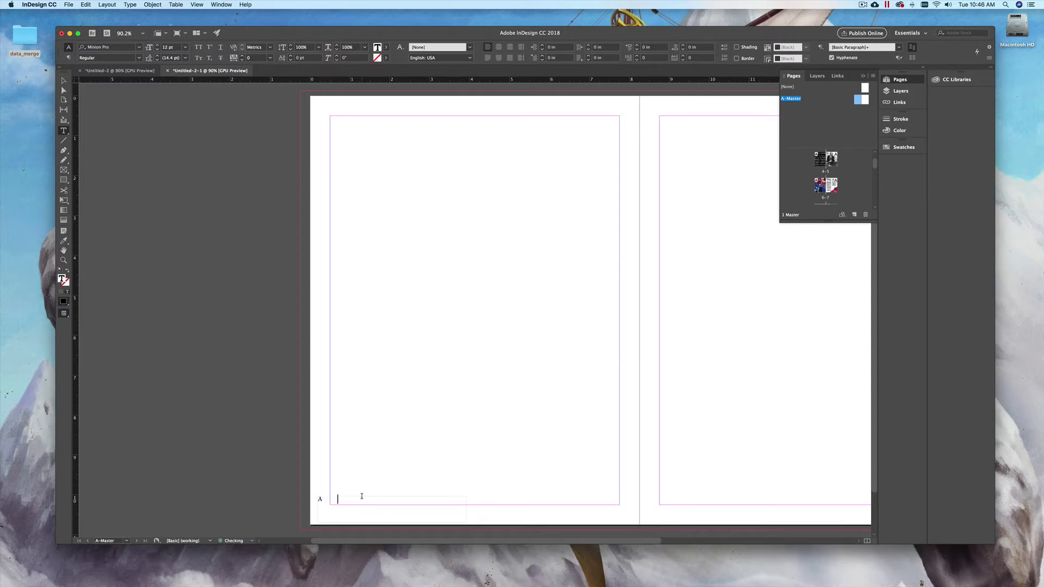
text(The Lege)
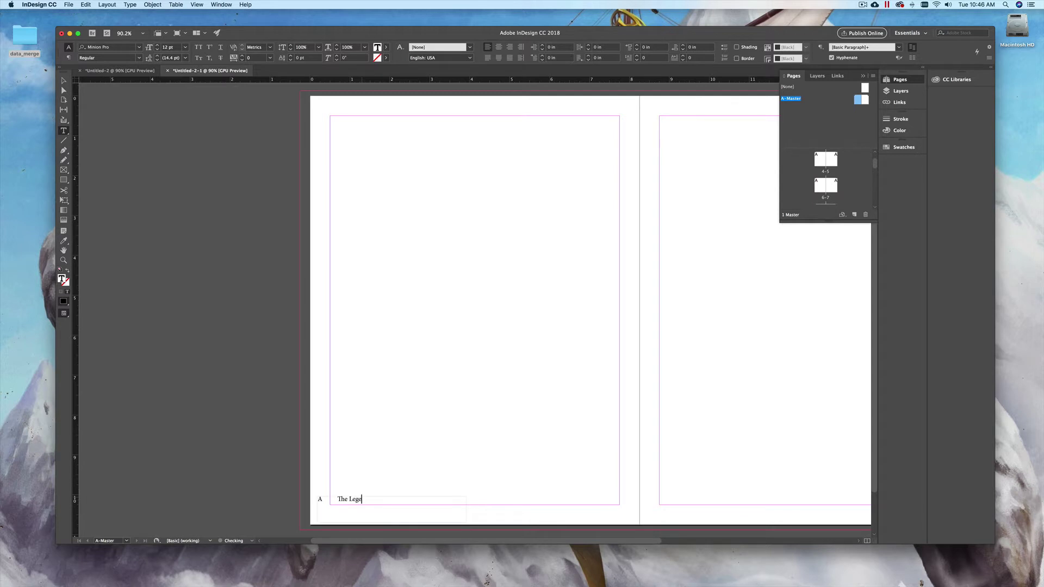
text(nds of Design Cf)
text(aftg)
key(BackSpace)
Step: Move the footer text frame down to about Y 10.4 in, so its text sits below the bottom margin
click(63, 81)
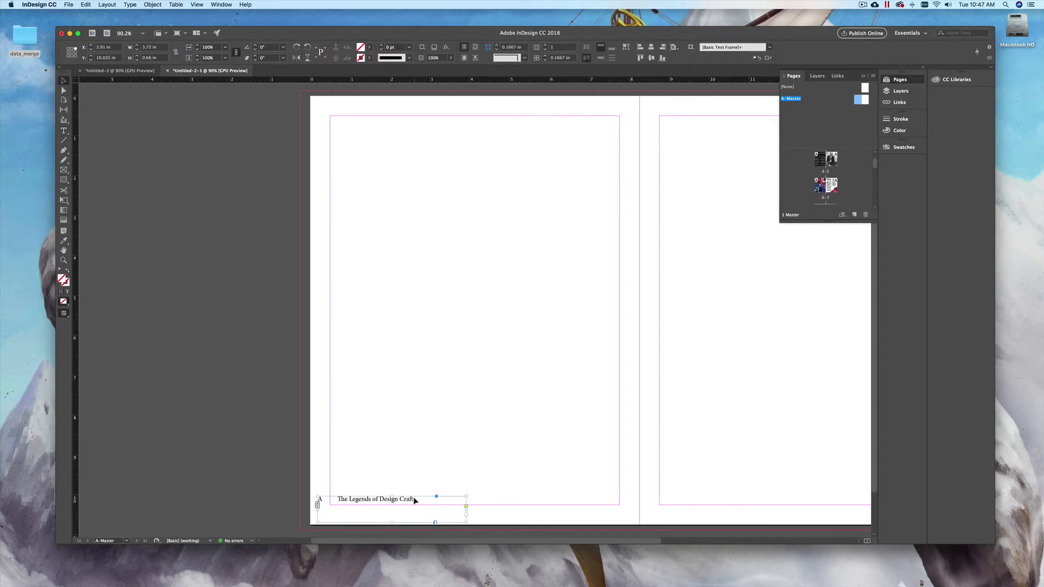
key(shift+Down)
key(shift+Down)
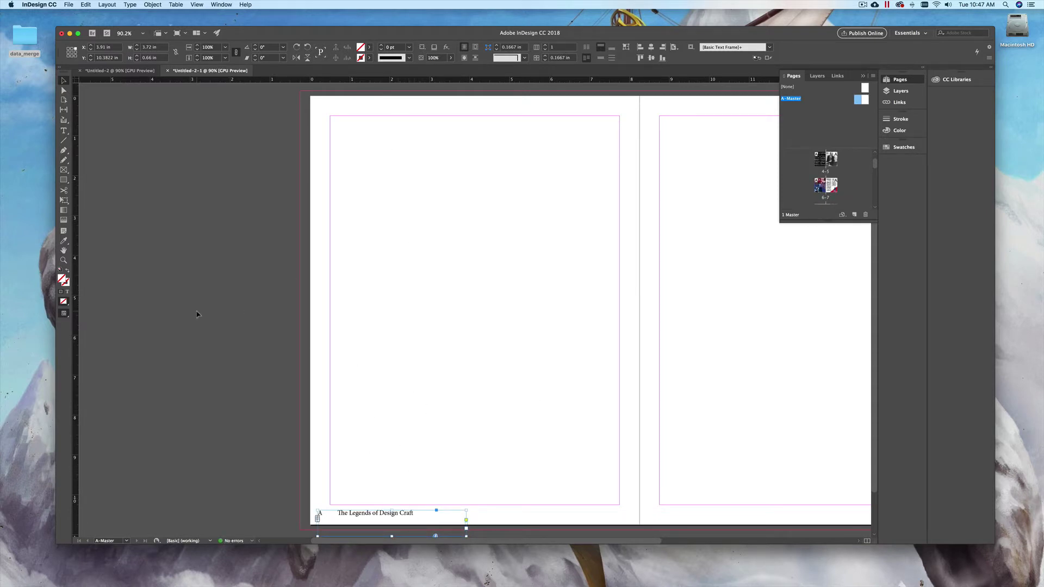
click(197, 314)
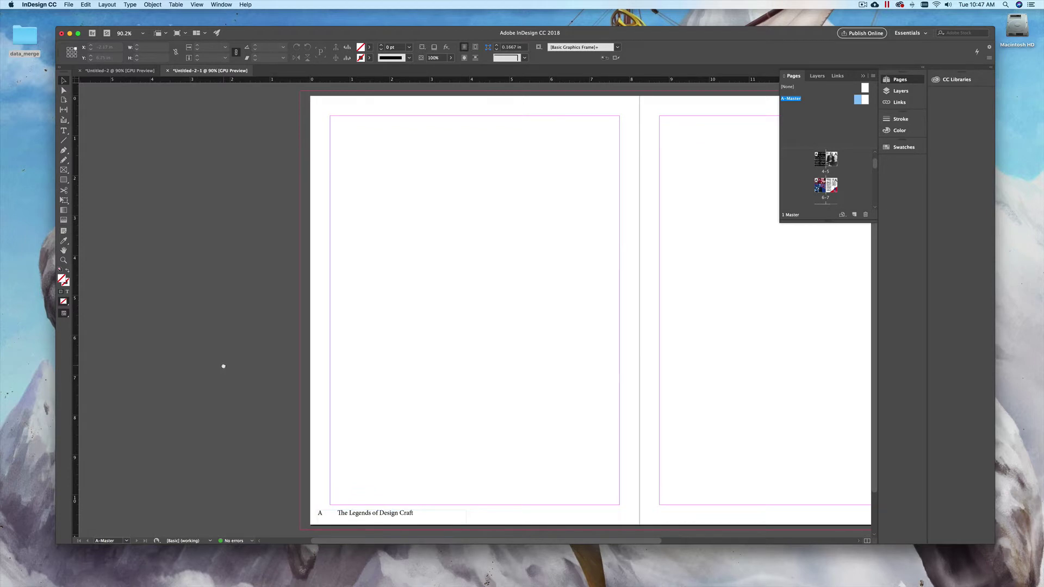
scroll(223, 366, right, 7)
scroll(223, 367, down, 2)
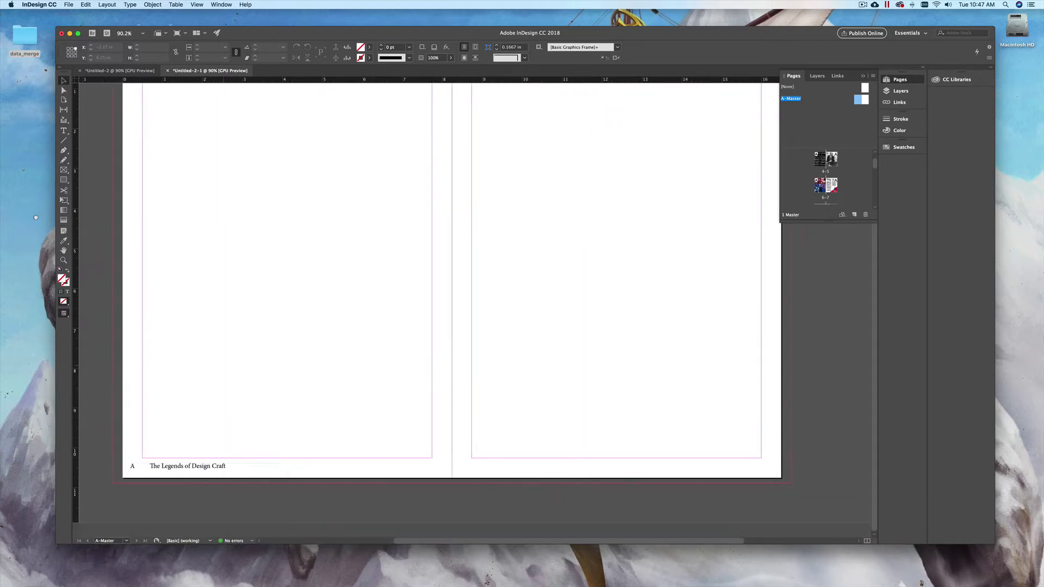
click(164, 470)
drag(211, 484, 638, 468)
double_click(718, 466)
key(super+z)
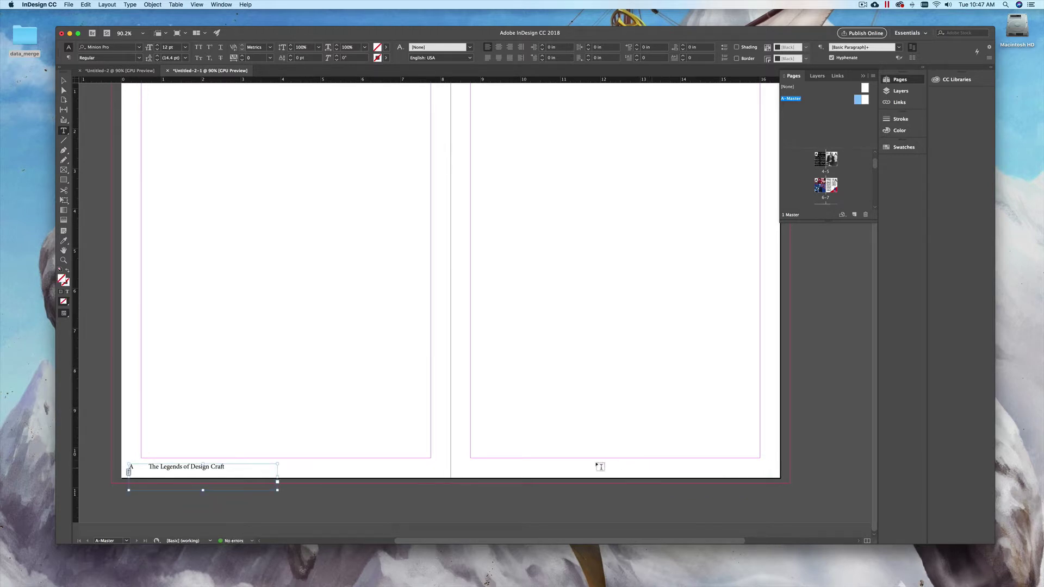
Step: Duplicate the footer text frame to the bottom outer corner of A-Master's right page and delete its title, leaving only the page number marker
click(64, 80)
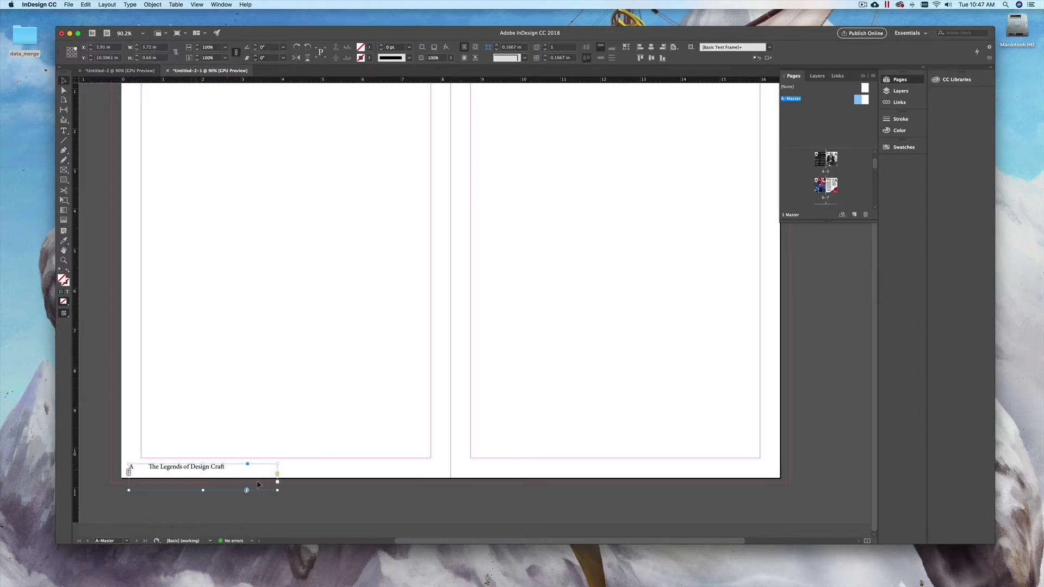
drag(258, 484, 650, 463)
key(cmd+c)
double_click(714, 472)
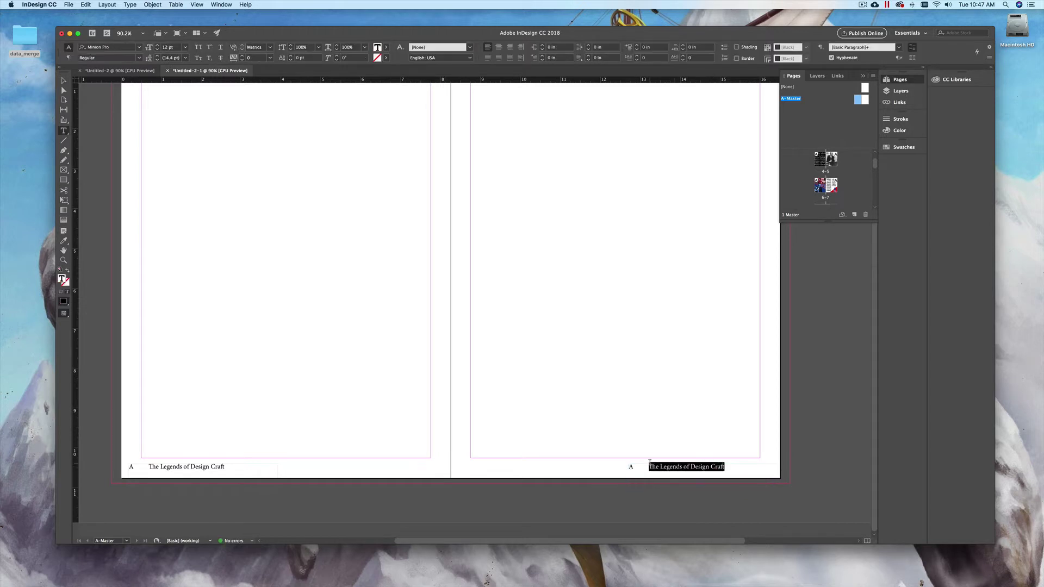
key(BackSpace)
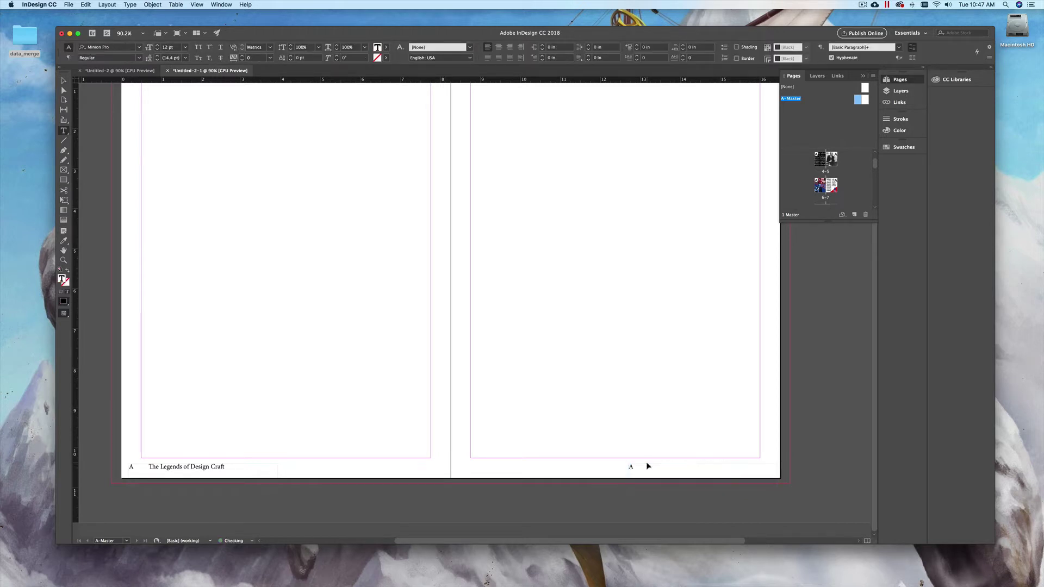
key(BackSpace)
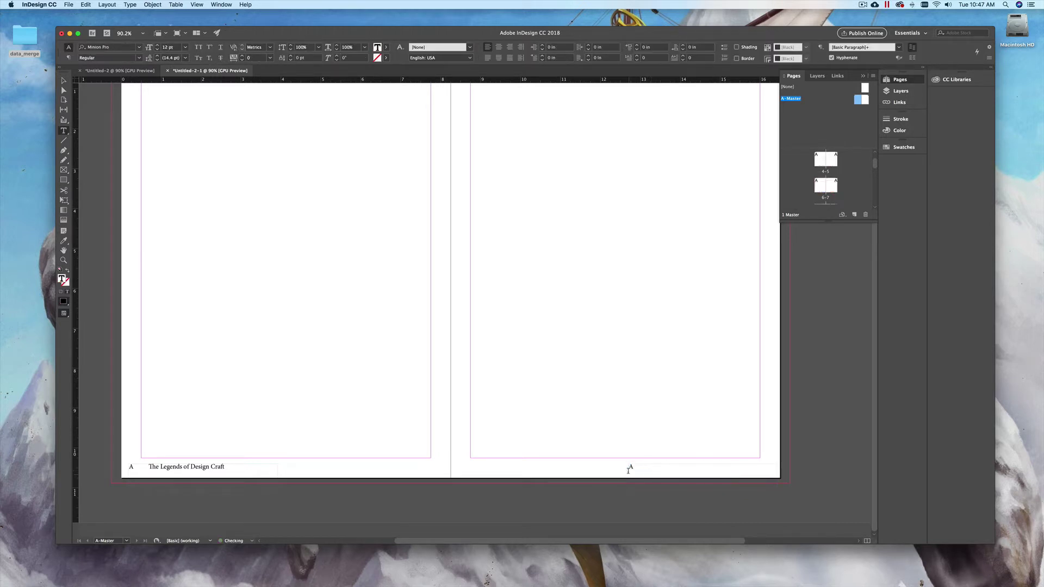
Step: Right-align the page number marker on A-Master's right page and paste "The Legends of Design Craft" before it, separated by a tab
drag(631, 467, 624, 467)
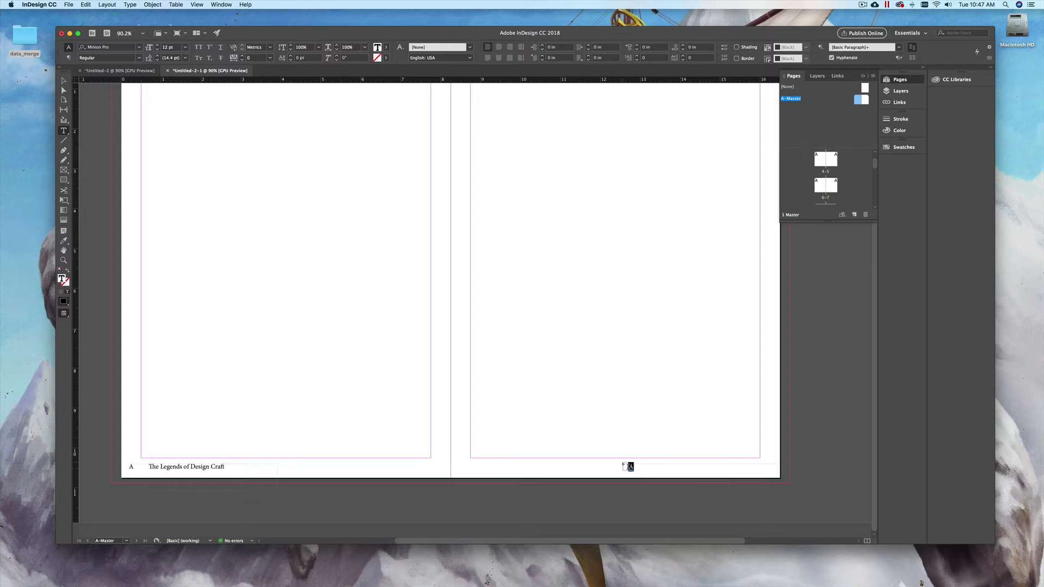
click(512, 48)
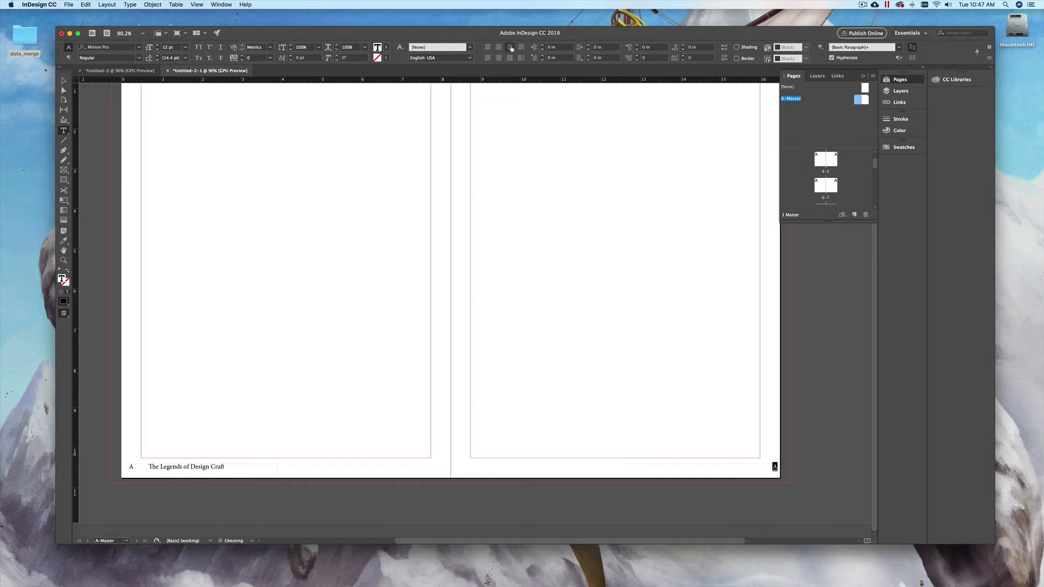
click(768, 466)
key(cmd+v)
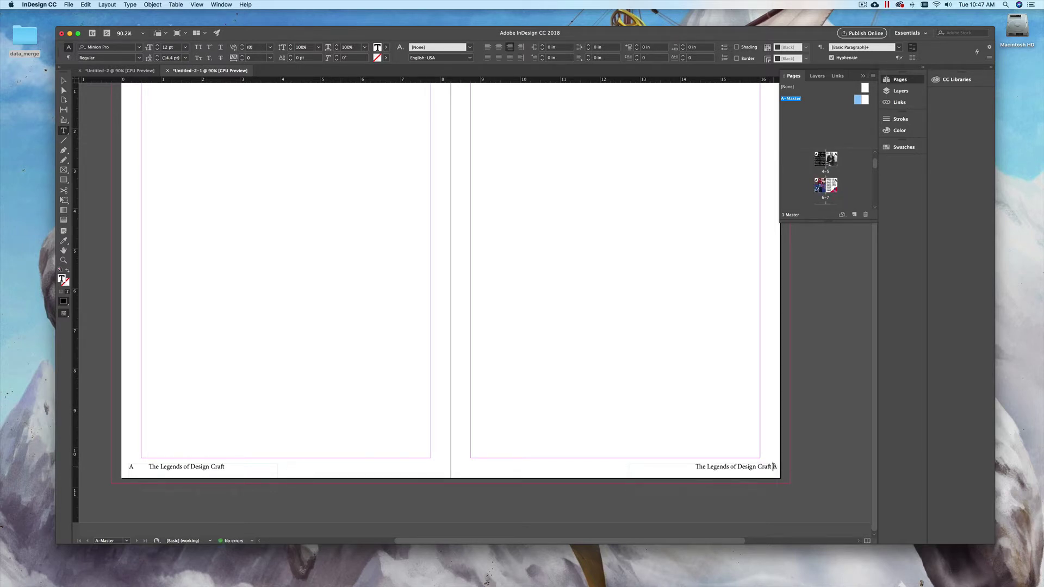
key(BackSpace)
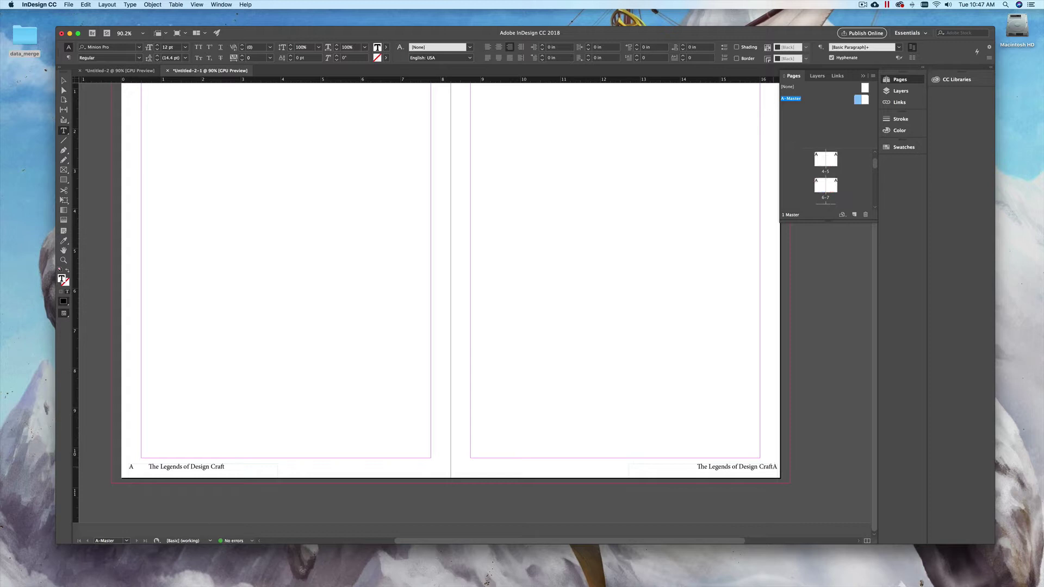
key(Tab)
Step: Replace the footer title on A-Master's right page with "MADT283 Spring 2018"
drag(705, 466, 615, 465)
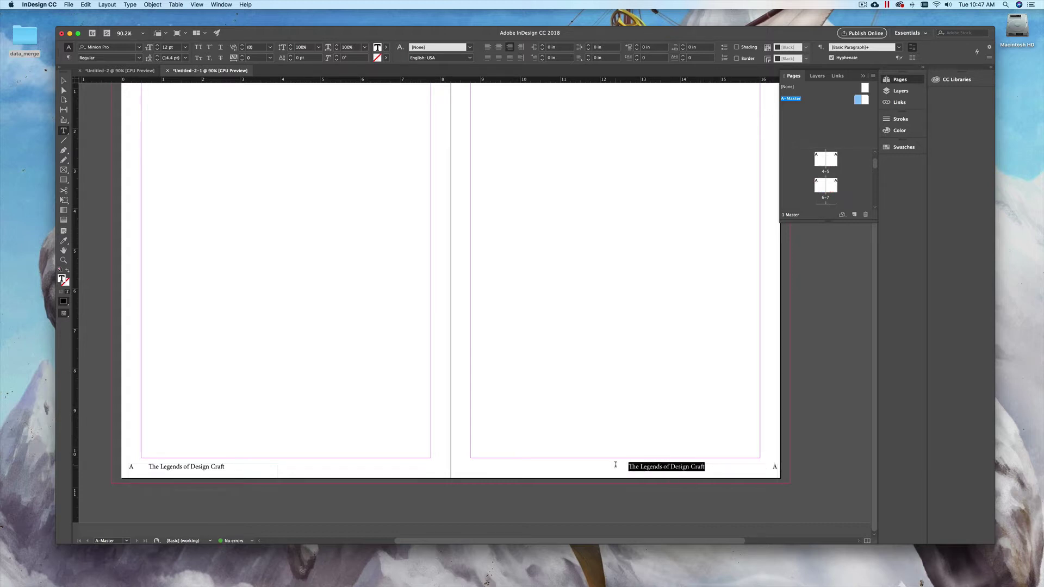
text(MADT)
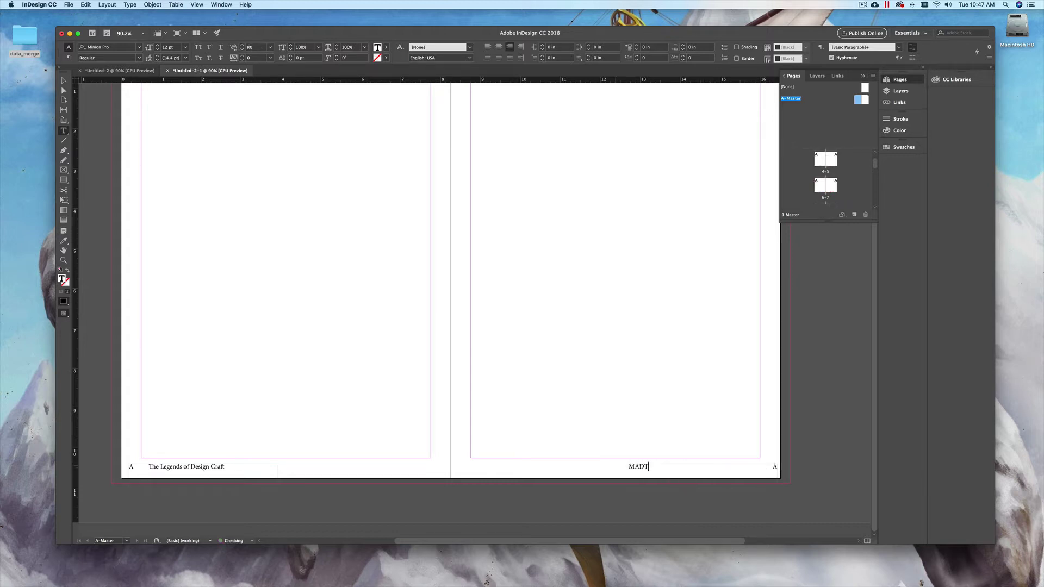
text(283 Spring 2018)
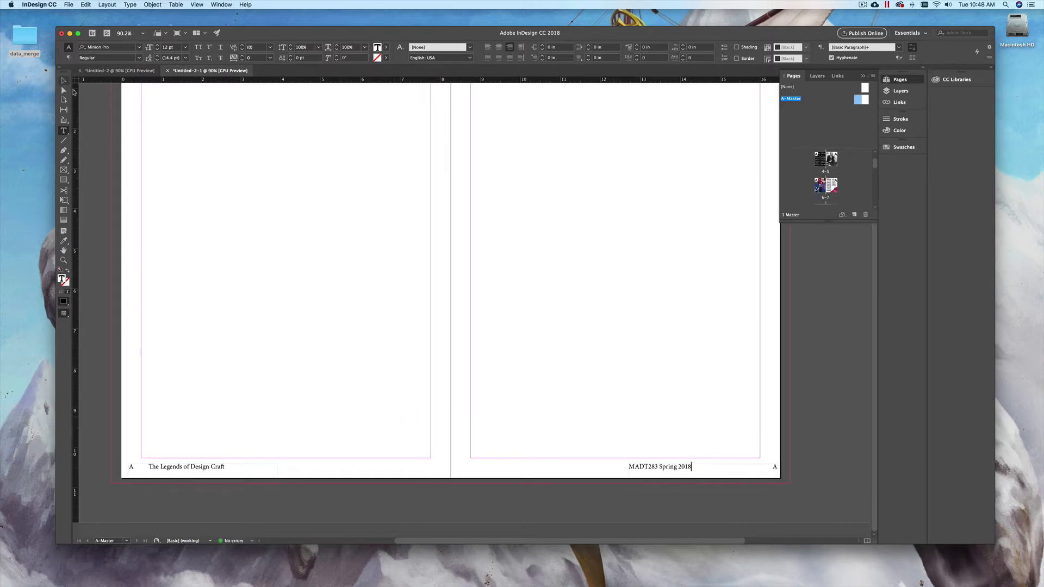
Step: Narrow the right page's footer frame to about 2.34 in wide and shift it inward to about X 16.28 in
click(64, 81)
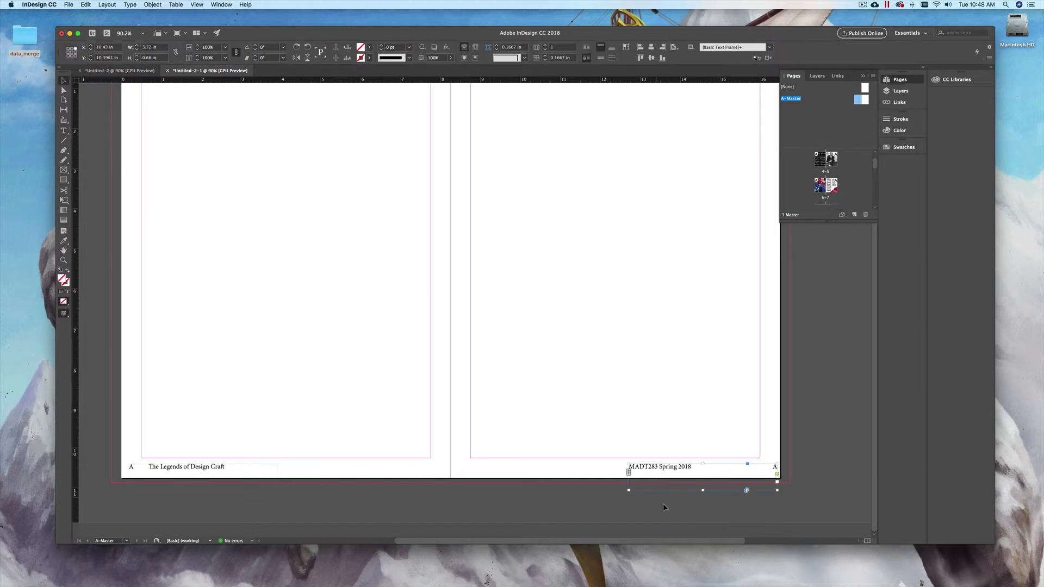
drag(629, 473, 671, 473)
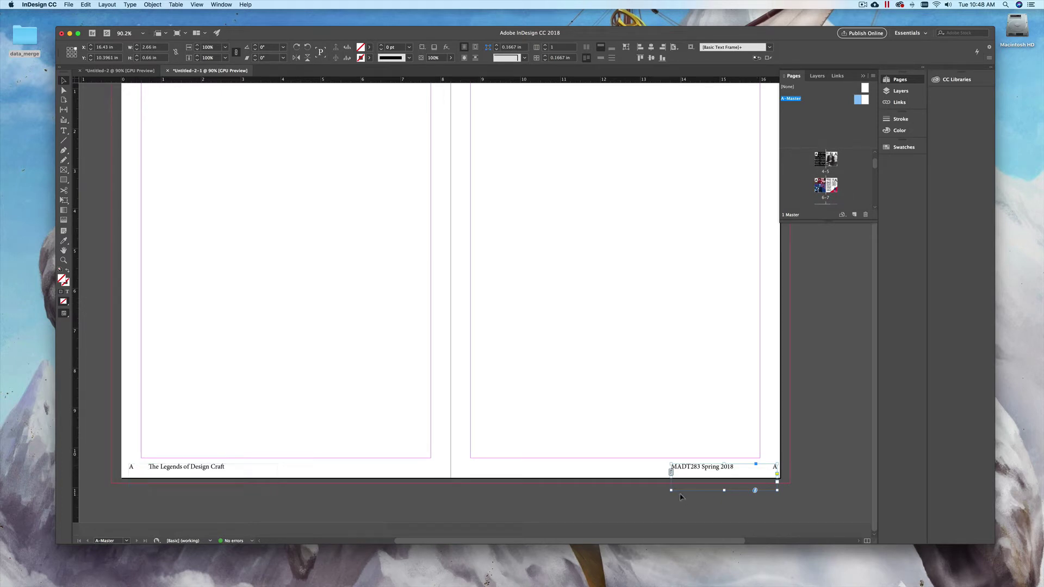
drag(671, 479, 683, 475)
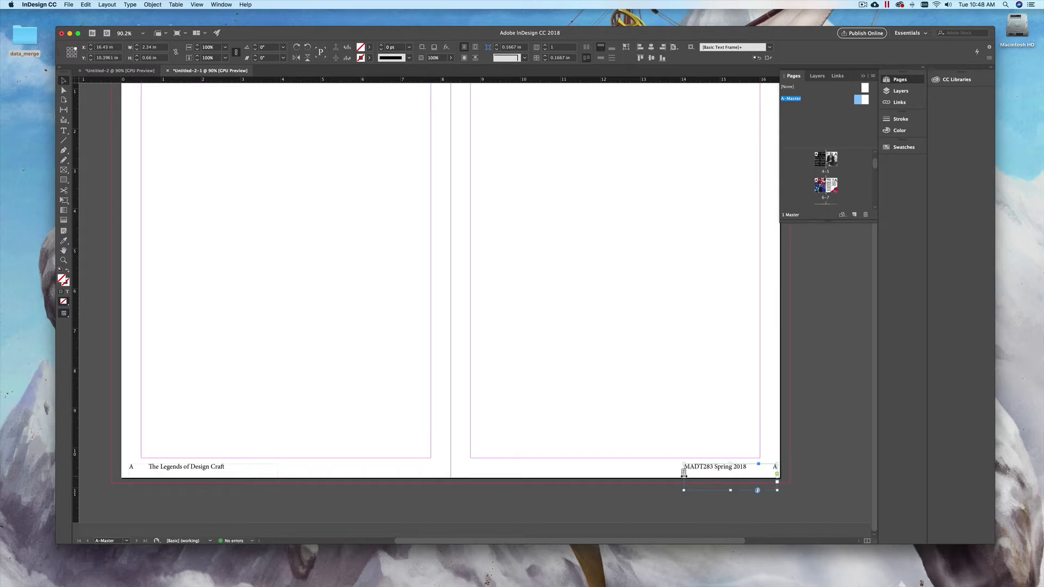
click(646, 419)
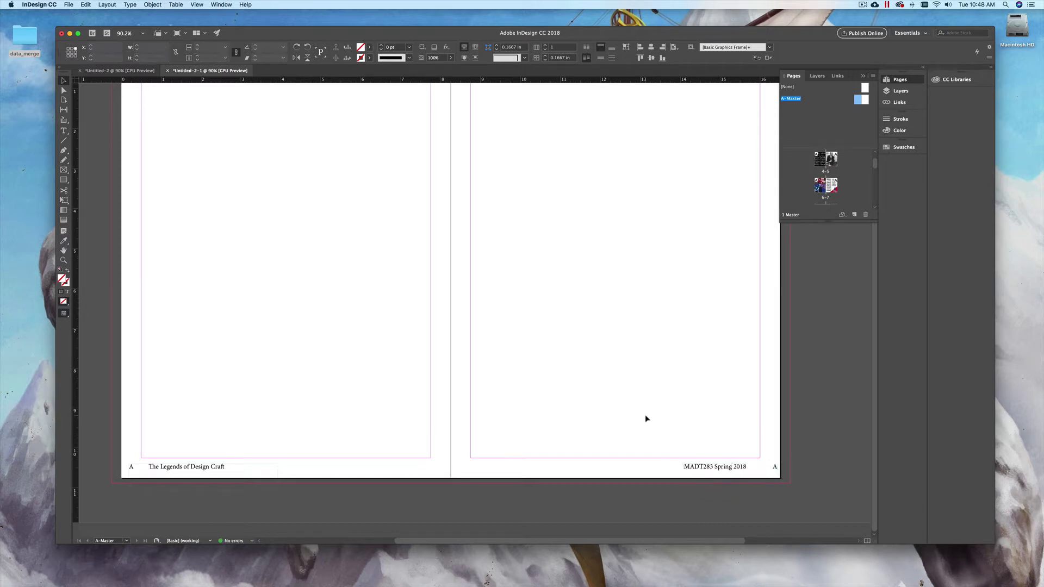
click(712, 466)
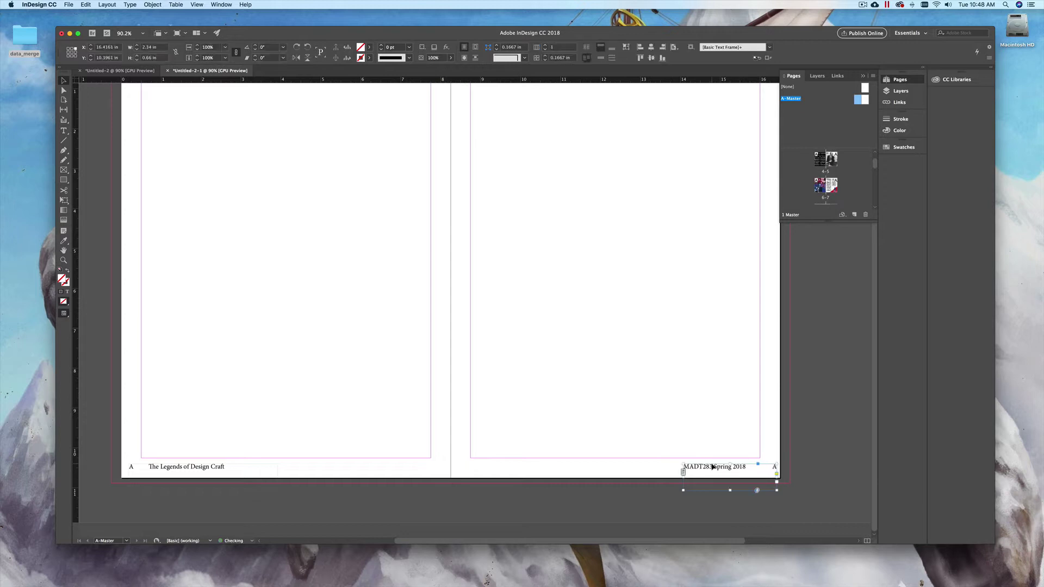
key(shift+Left)
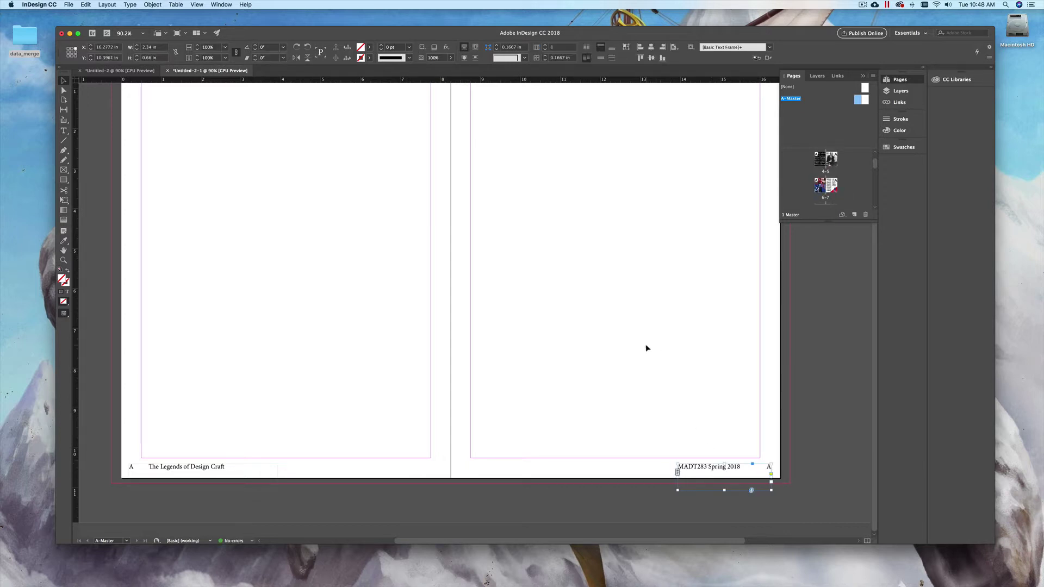
click(646, 348)
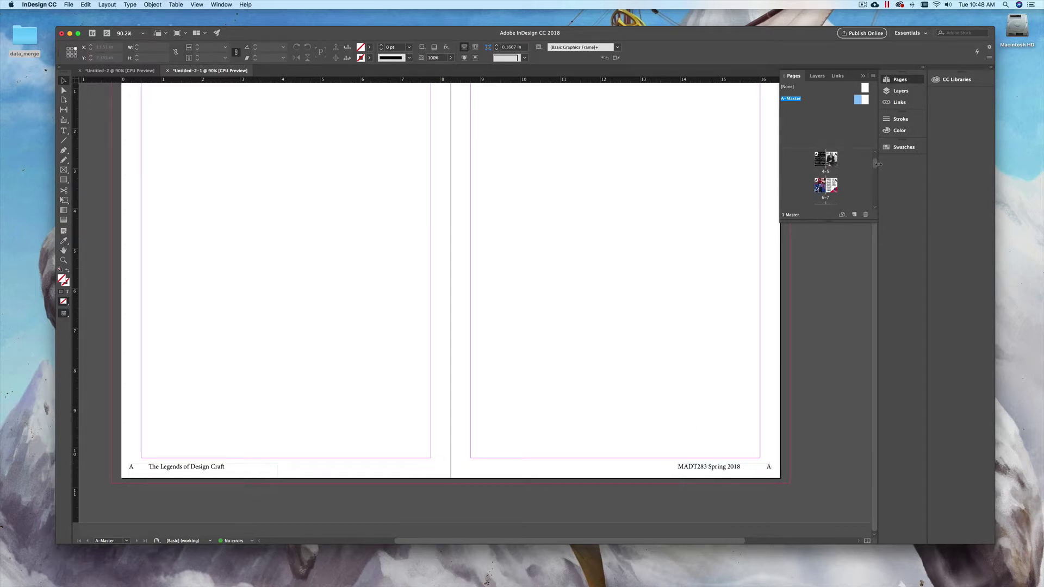
Step: Override all master page items on page 1 and delete its footer frame
drag(878, 164, 872, 156)
double_click(832, 161)
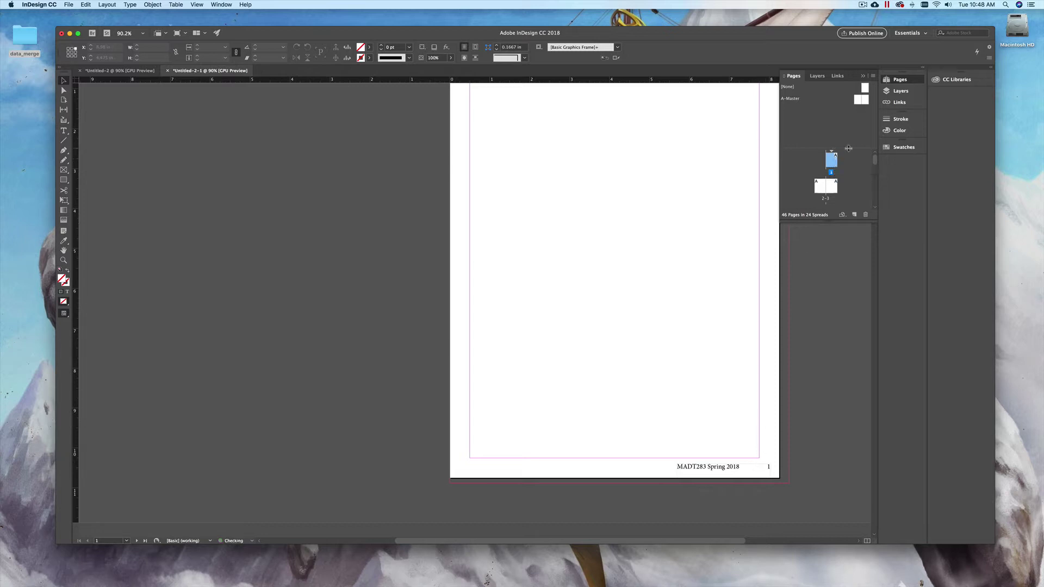
drag(846, 148, 847, 116)
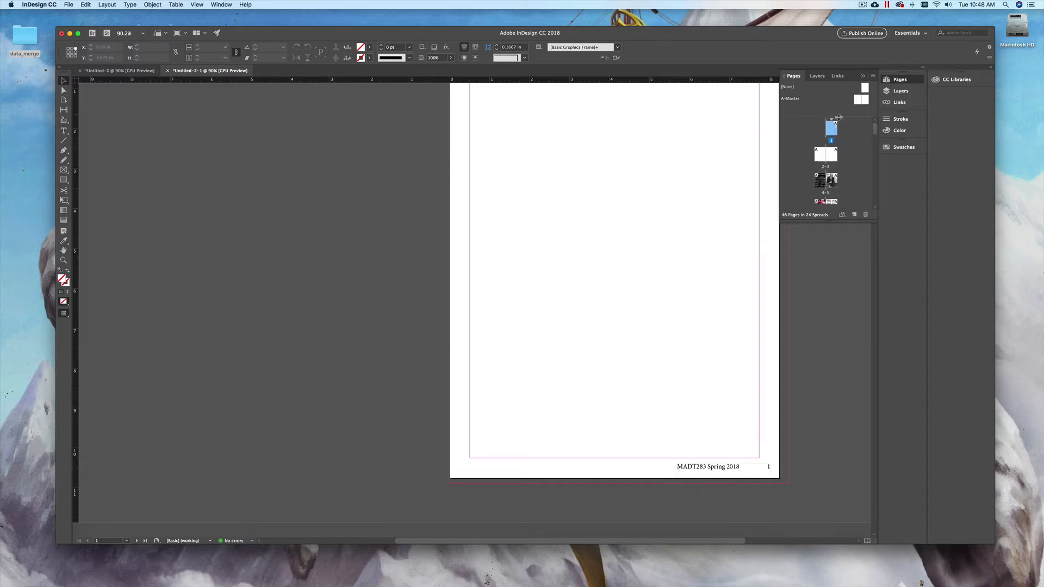
right_click(832, 129)
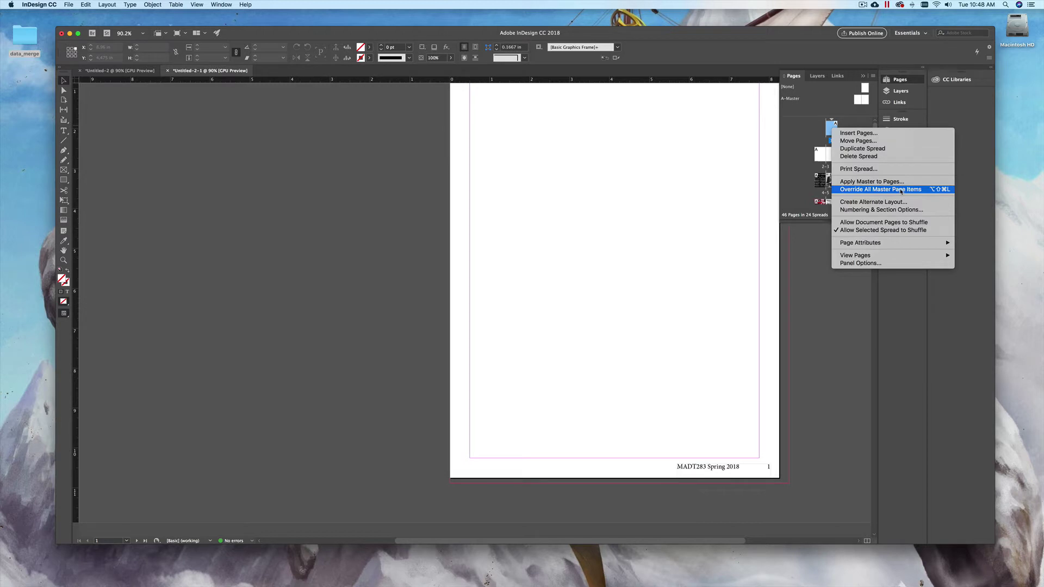
click(665, 386)
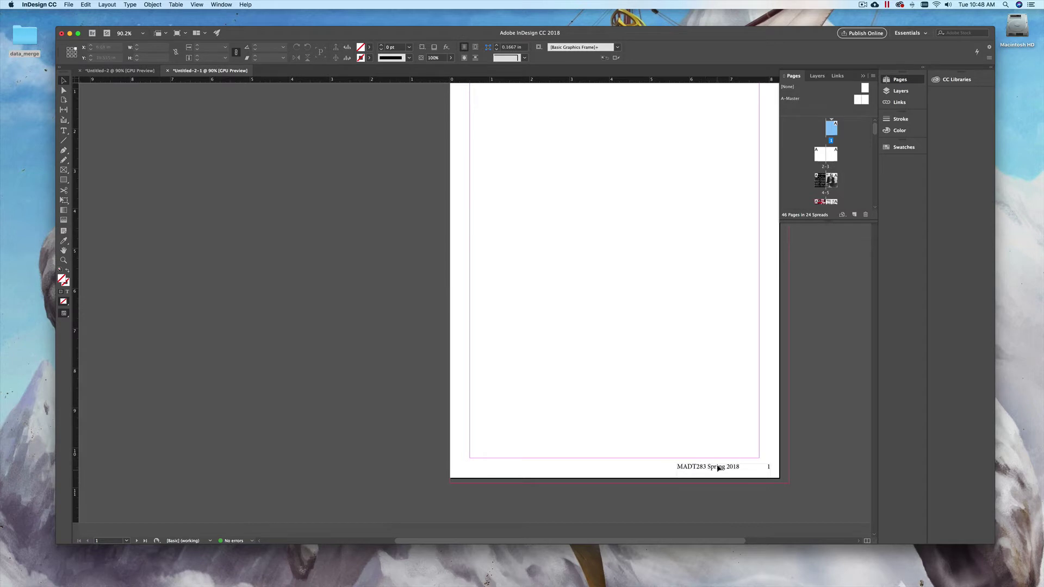
right_click(831, 131)
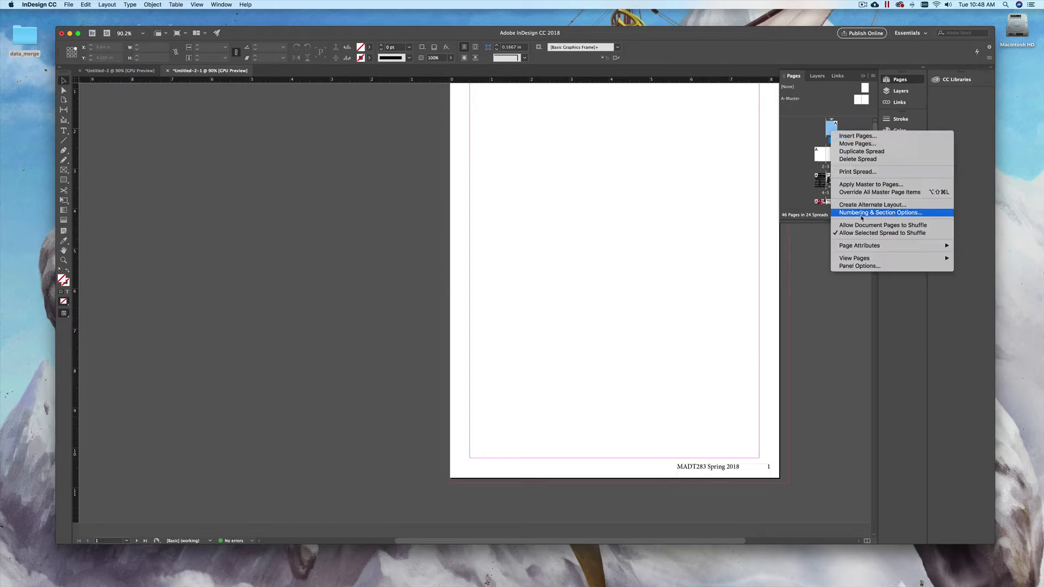
click(864, 192)
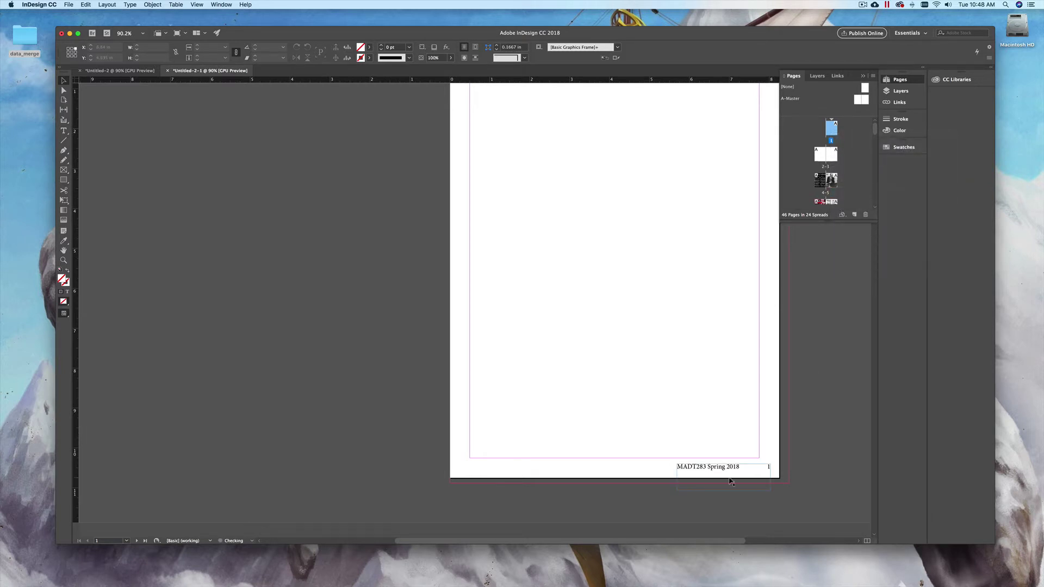
click(713, 468)
key(Delete)
Step: Override all master page items on the spread of pages 2-3 and delete both footer frames
double_click(826, 166)
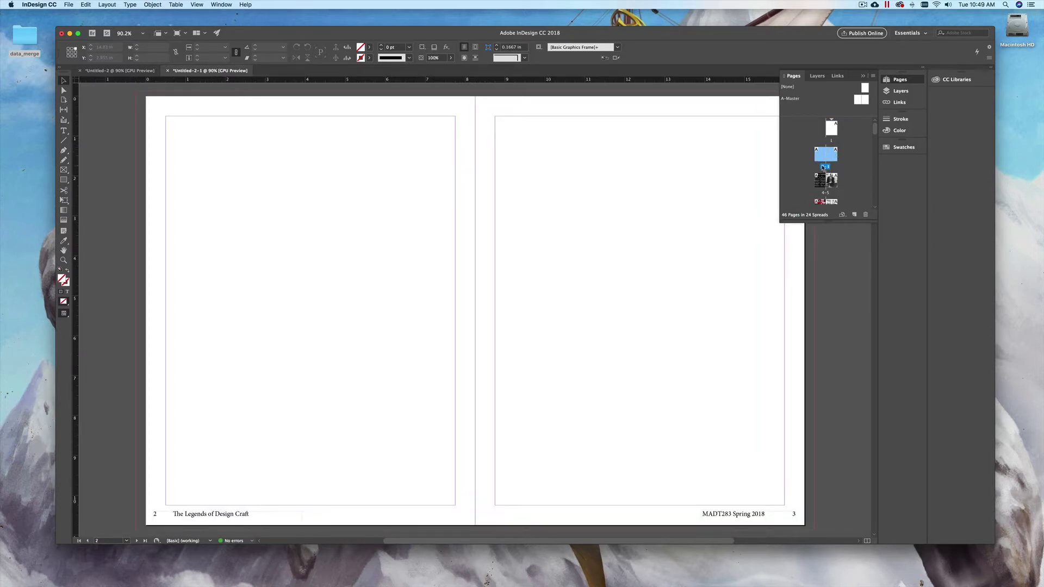
right_click(824, 166)
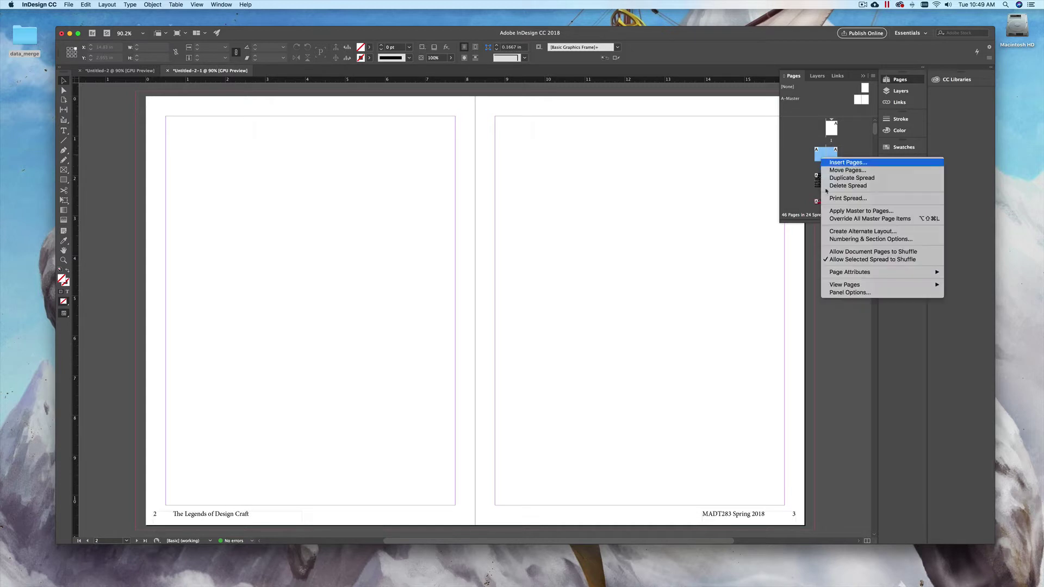
click(847, 219)
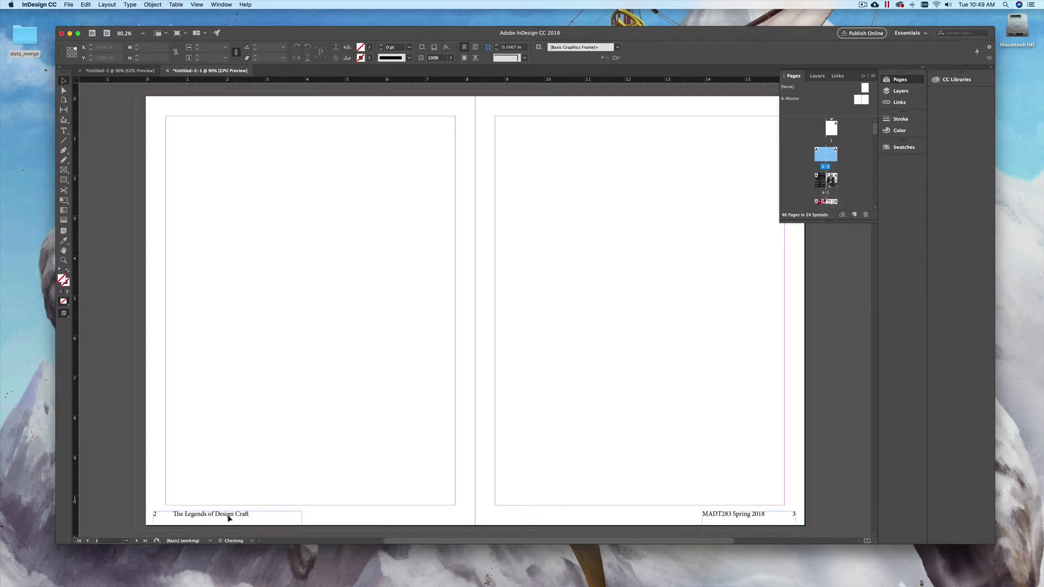
drag(145, 483, 805, 527)
key(Delete)
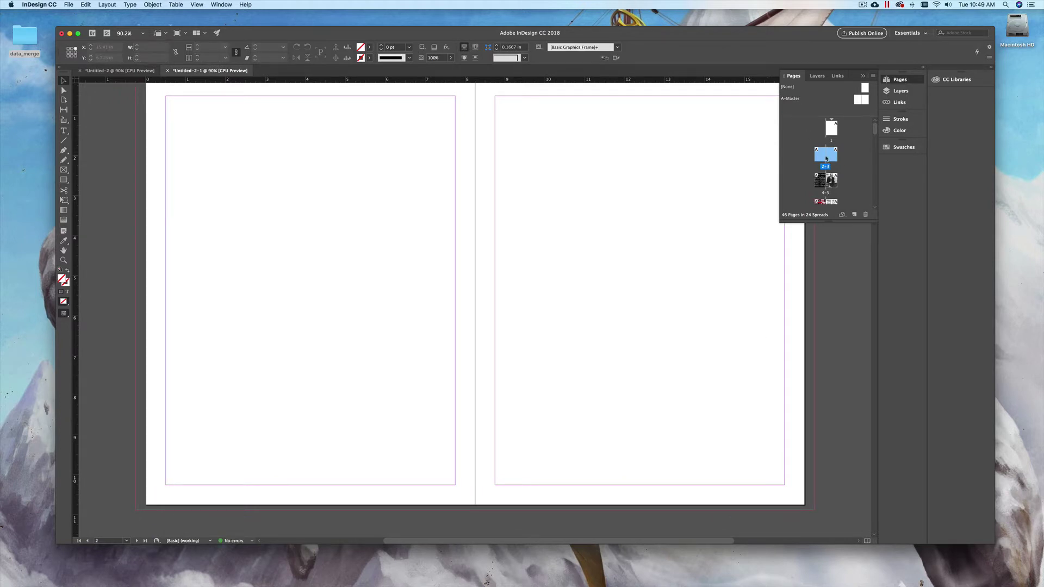
Step: Override all master page items on page 4 and try to select its footer at the bottom of the black page
double_click(823, 182)
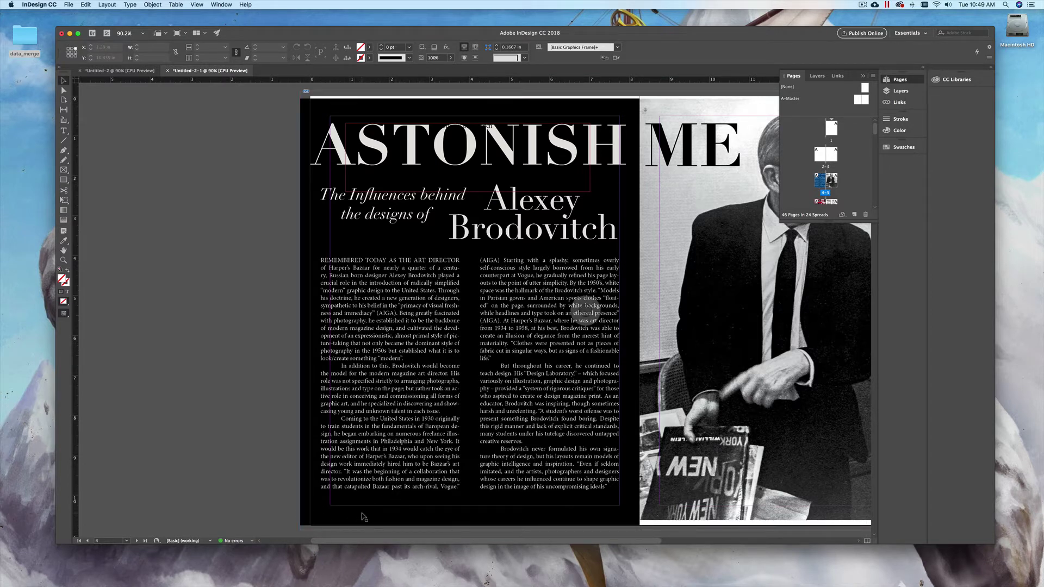
right_click(820, 181)
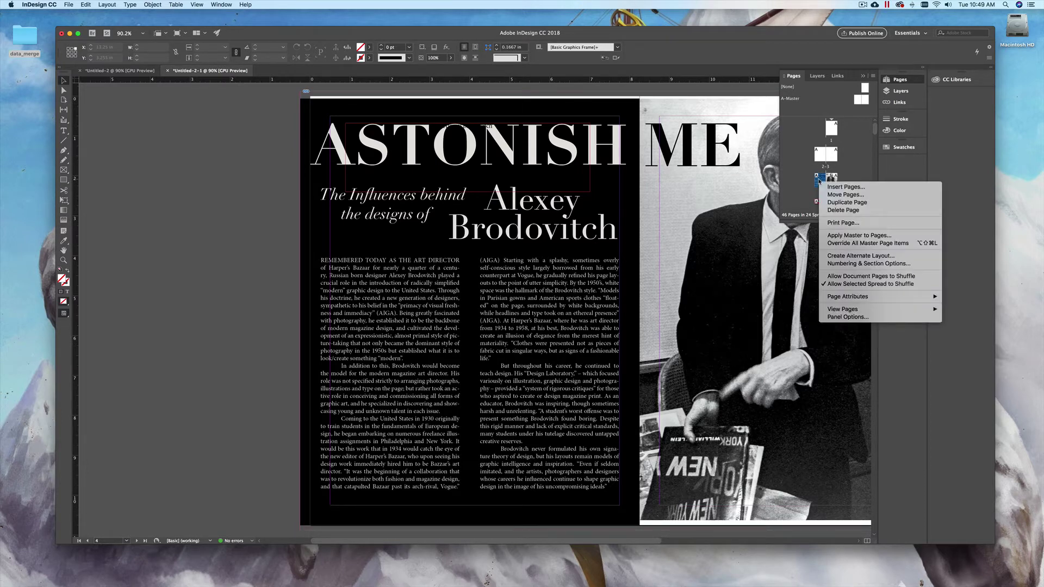
click(835, 244)
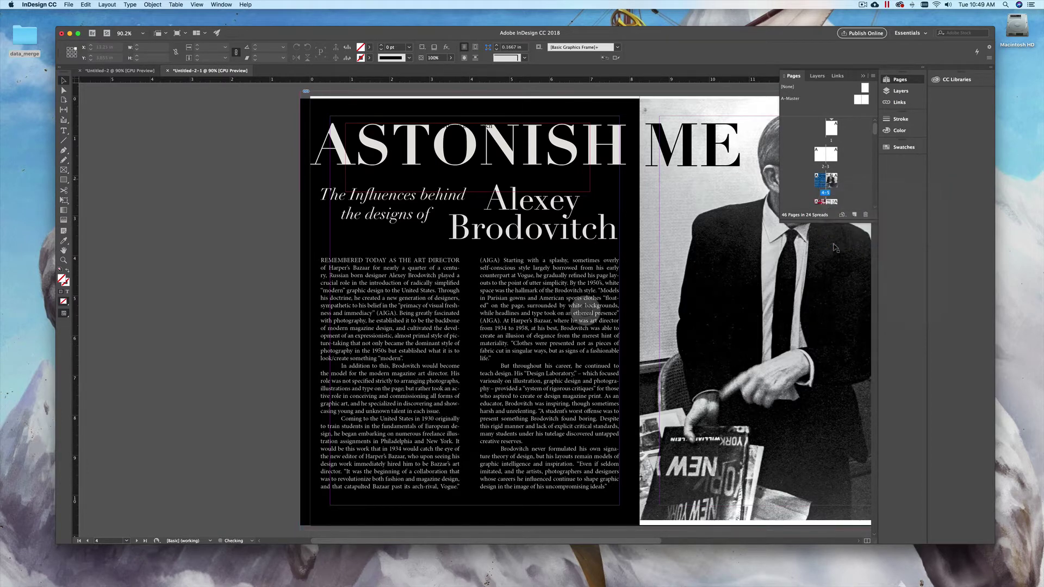
click(348, 517)
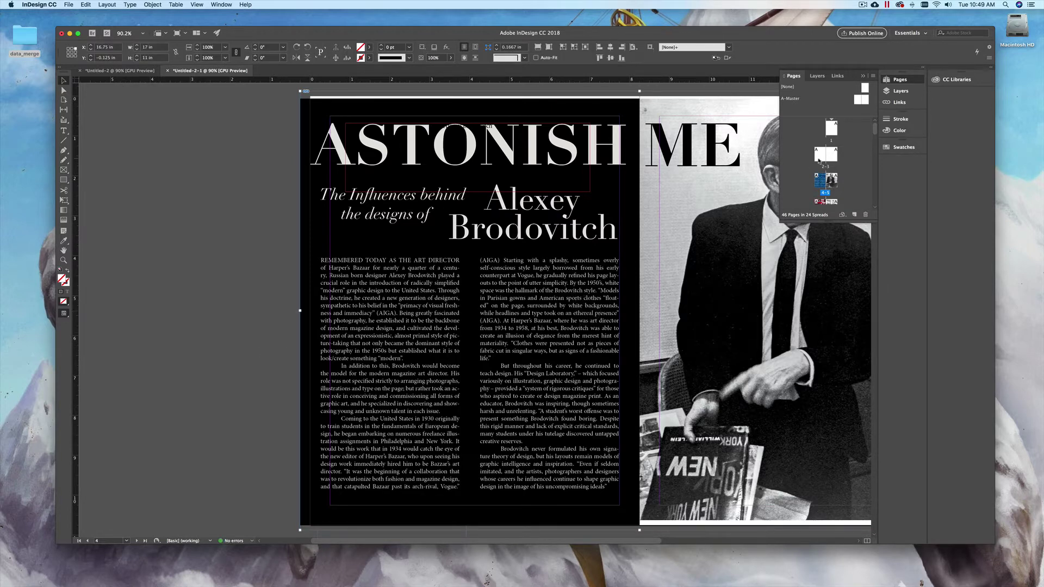
Step: Make "numbers" the active layer and return to the document's page overview
click(902, 92)
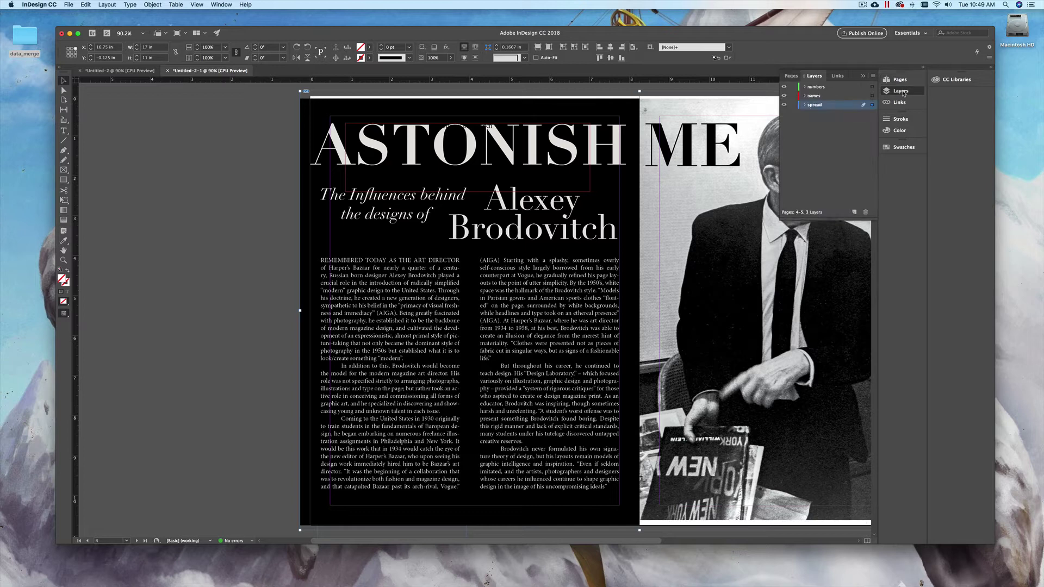
click(842, 90)
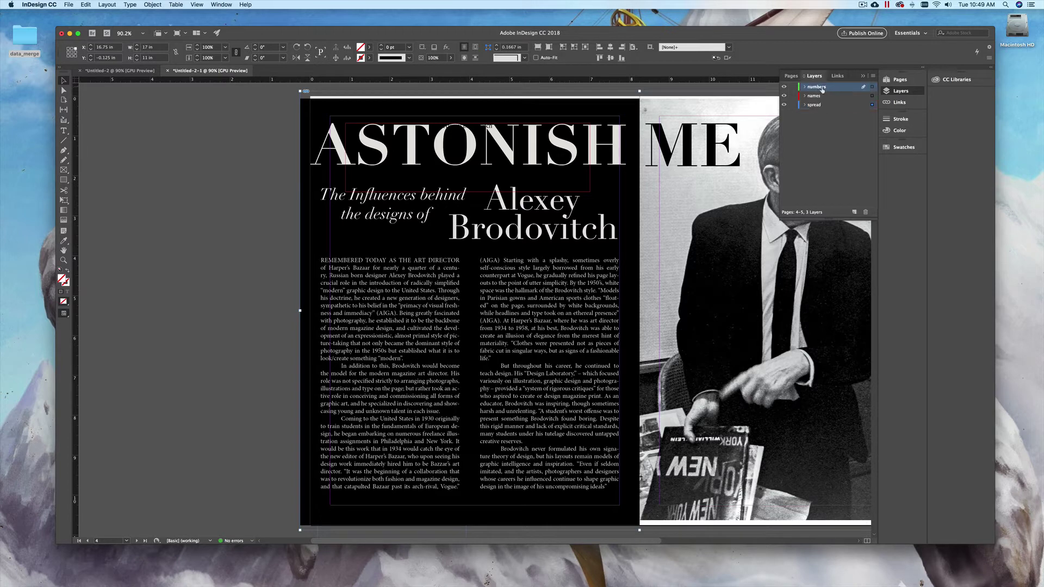
click(898, 80)
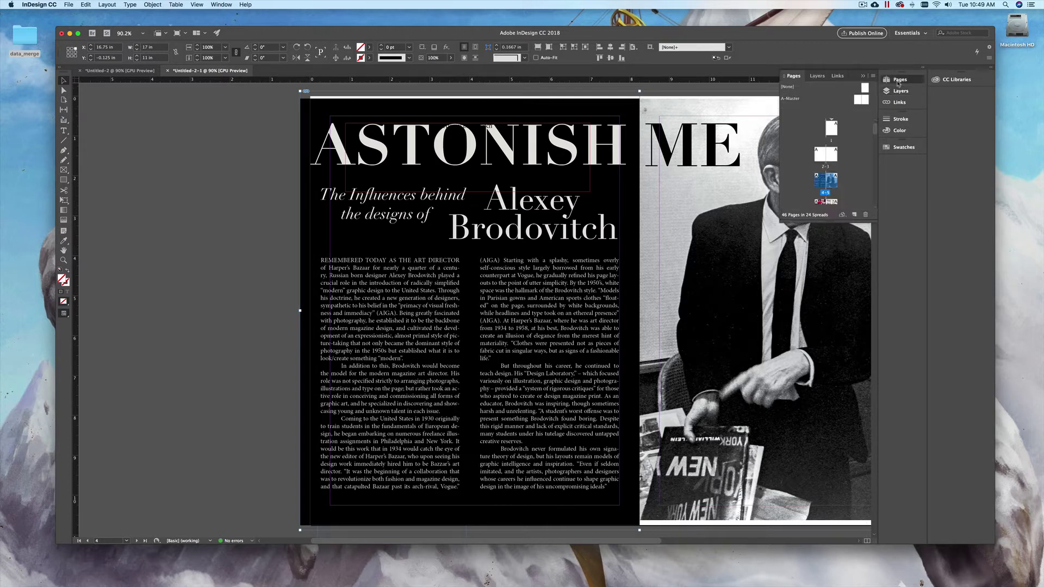
Step: Cut both footer frames from the A-Master spread and paste them in place on the "numbers" layer
double_click(860, 100)
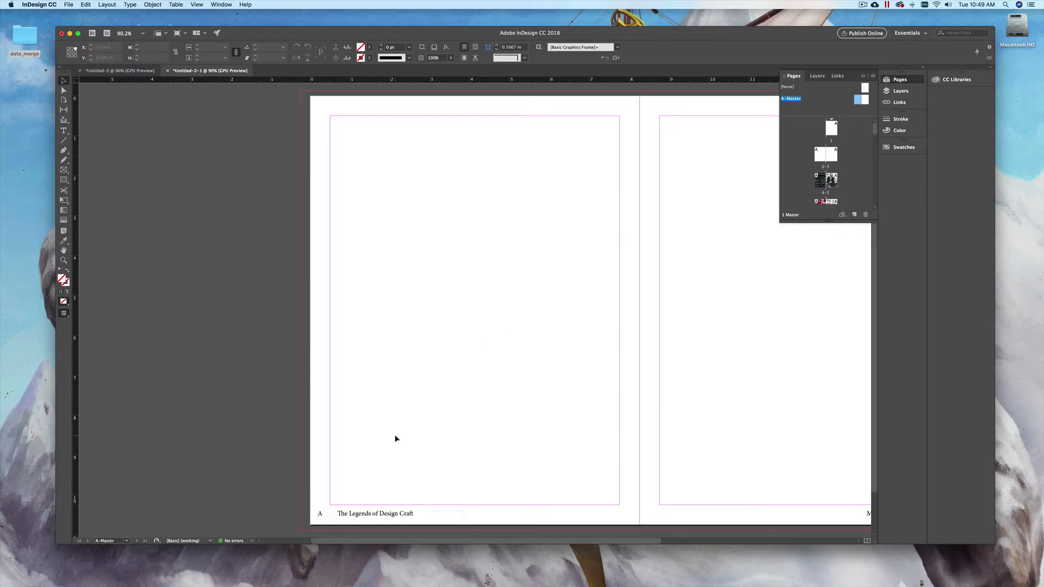
key(super+minus)
drag(323, 450, 863, 492)
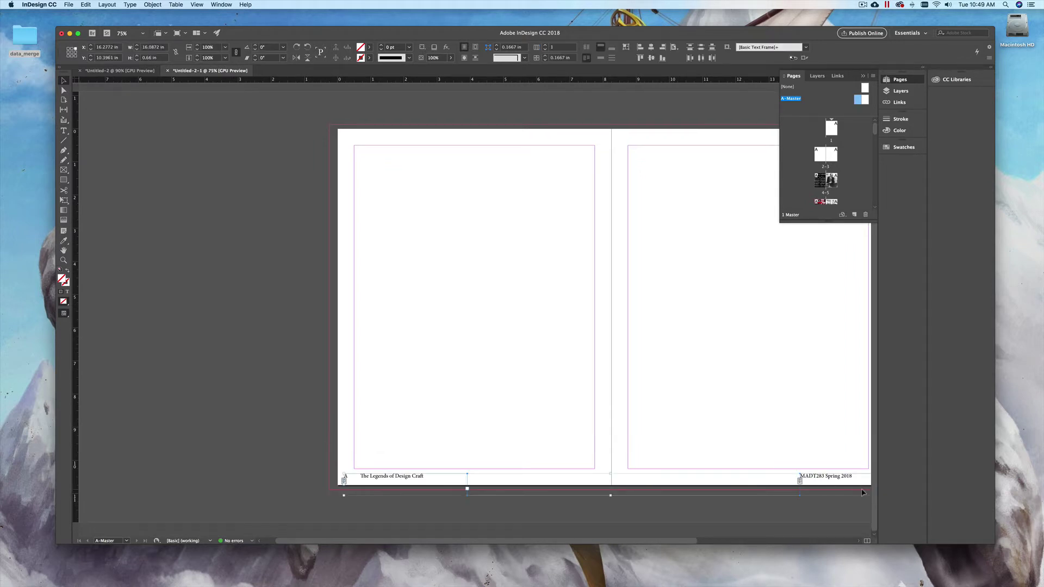
key(super+x)
click(900, 91)
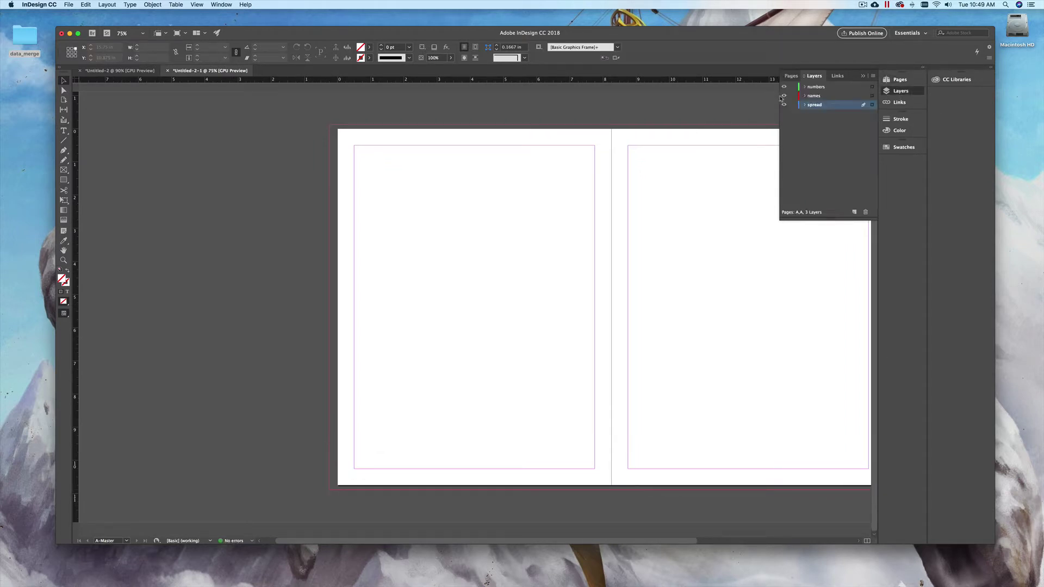
click(838, 88)
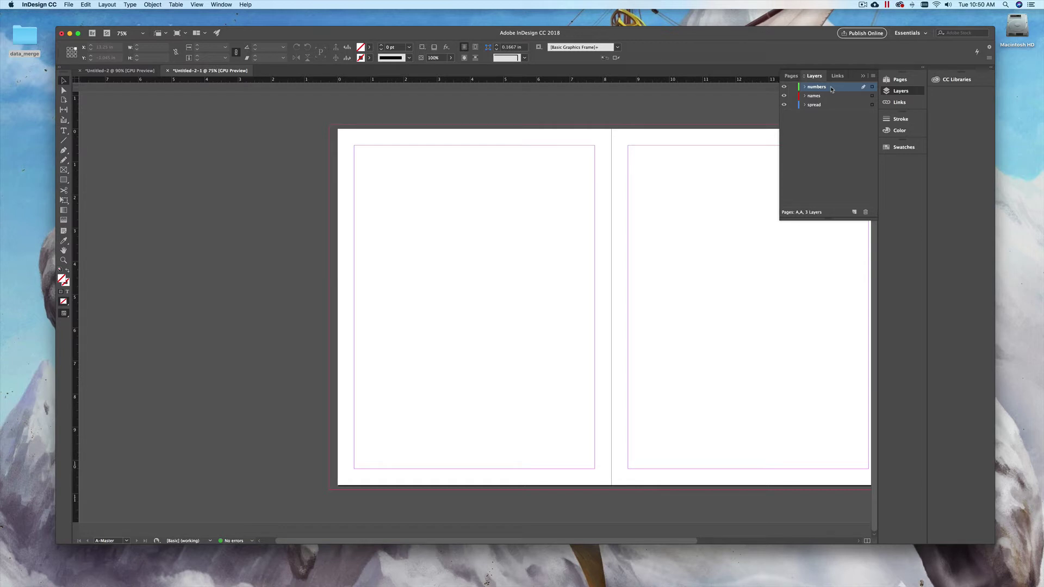
key(super+alt+shift+v)
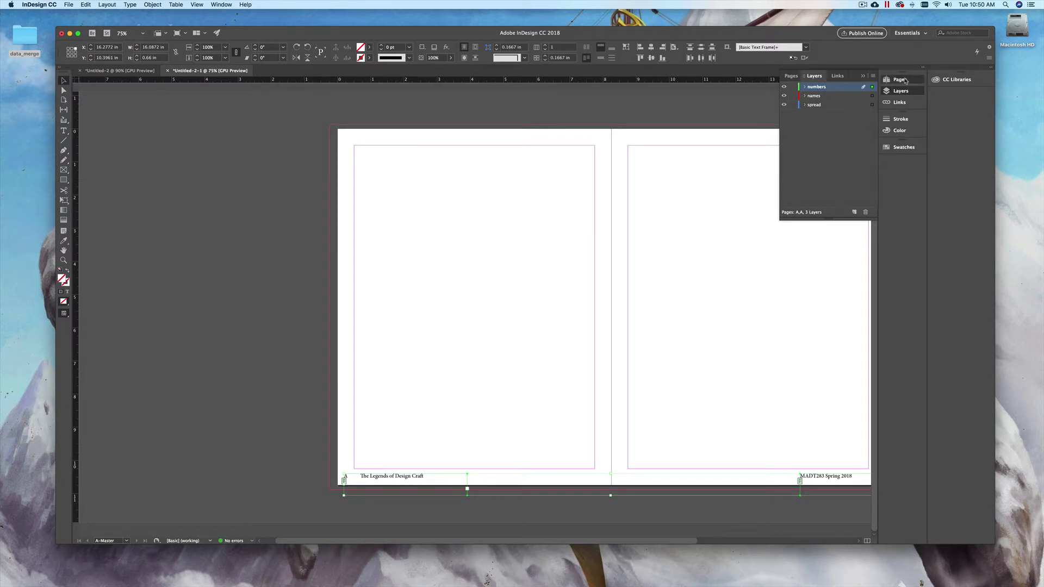
Step: Set the text color of page 4's footer to Paper
click(887, 80)
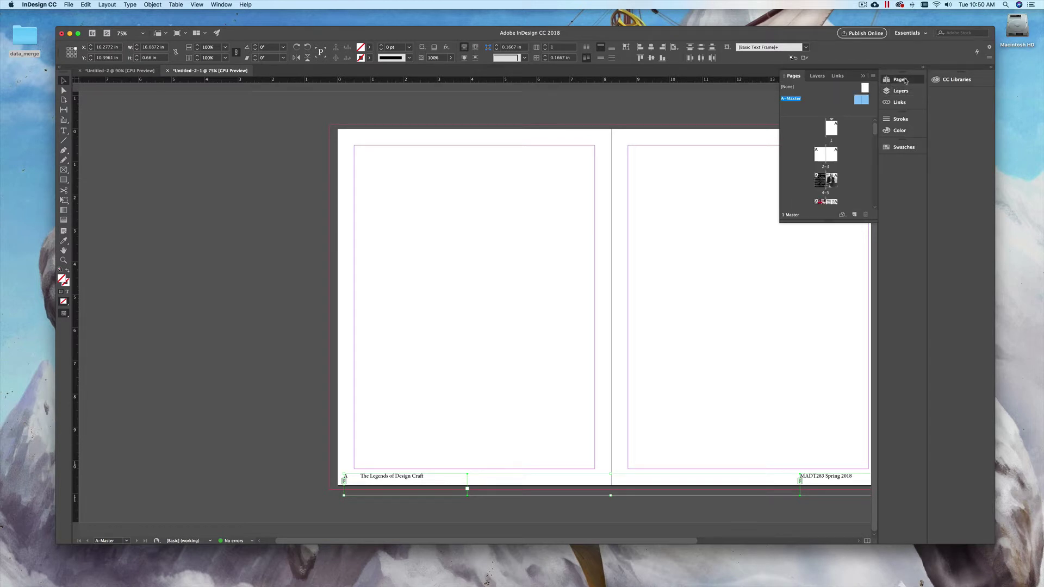
double_click(818, 184)
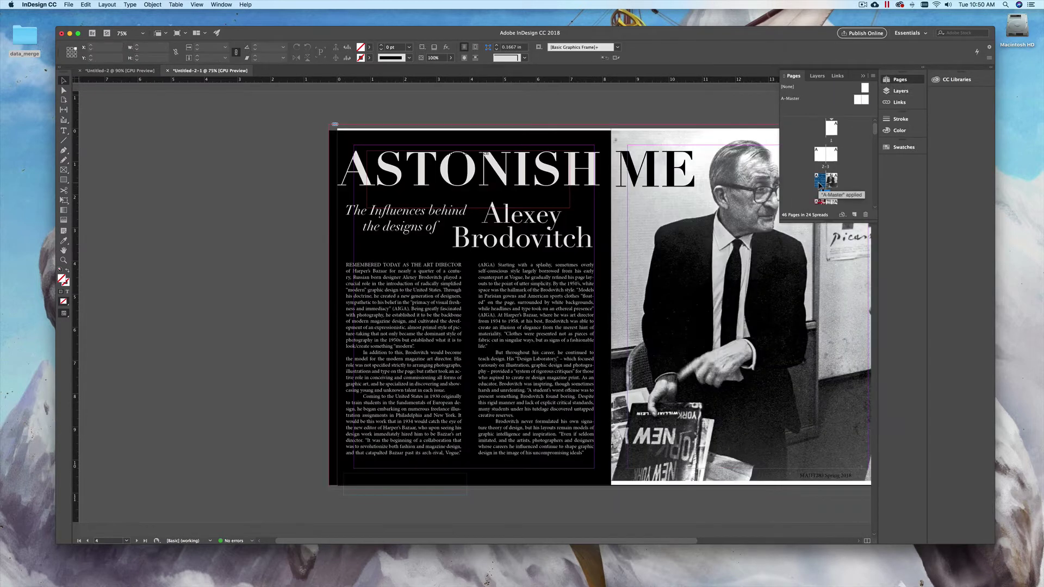
click(416, 486)
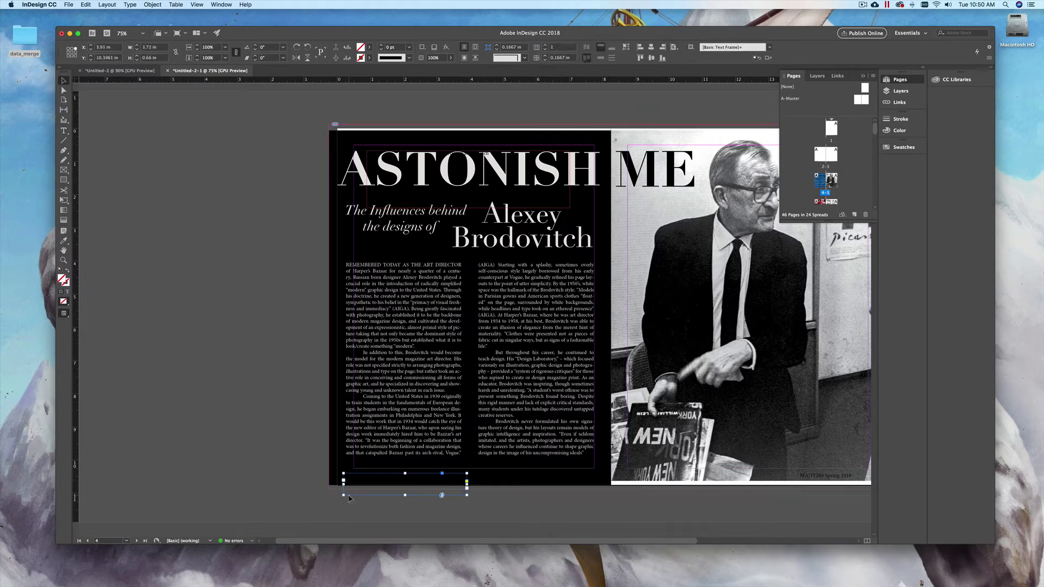
double_click(374, 485)
key(super+a)
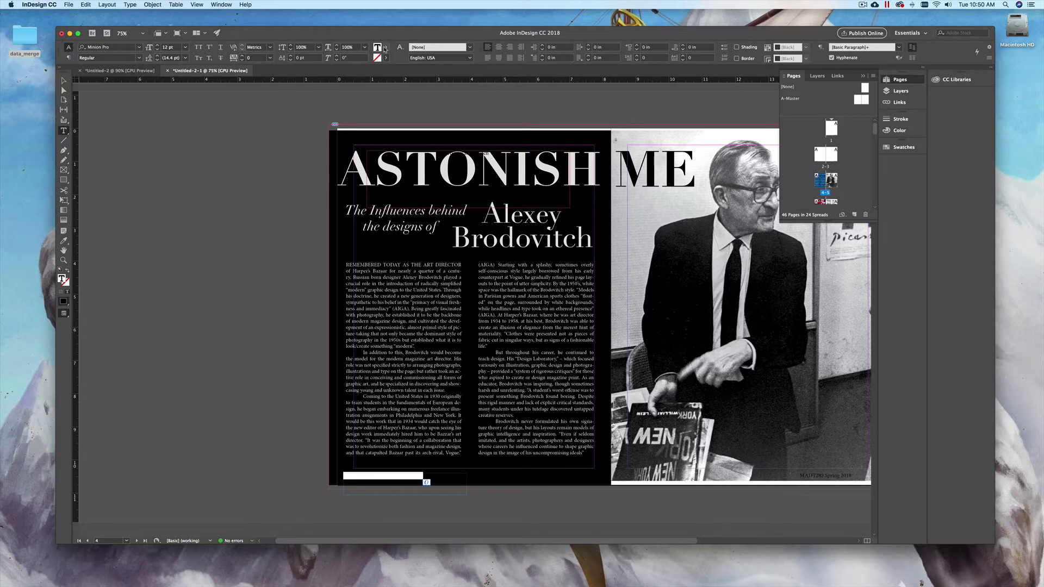
click(385, 47)
click(333, 91)
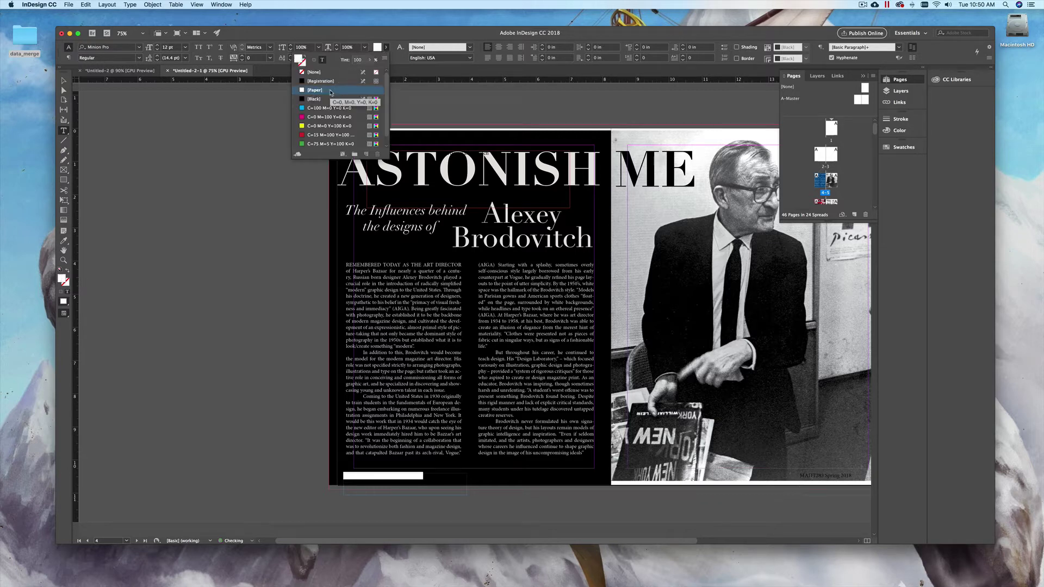
click(65, 88)
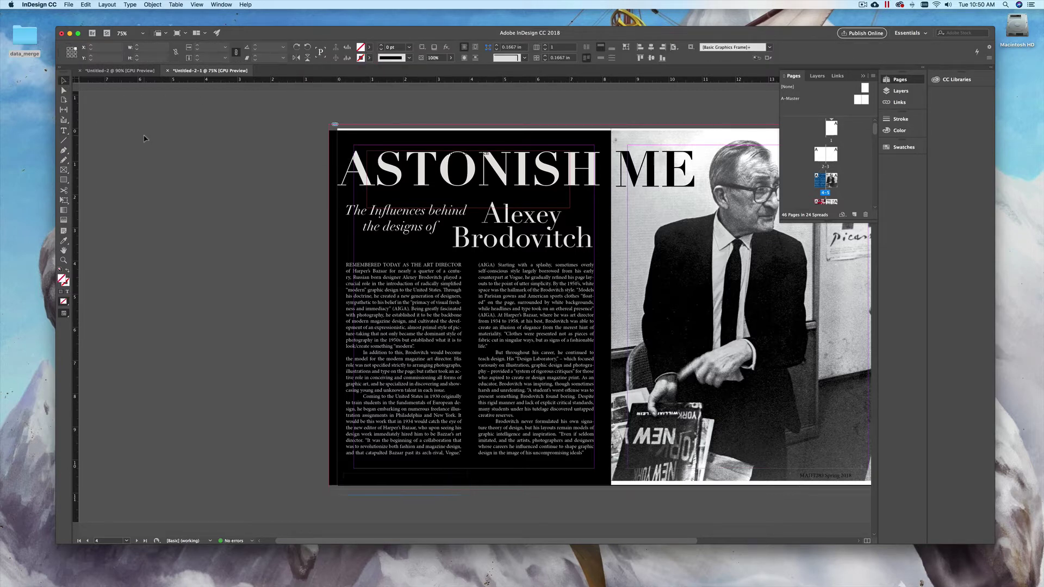
Step: Cut page 4's footer frame, paste it in place on the "numbers" layer, and preview the spread without guides
click(413, 494)
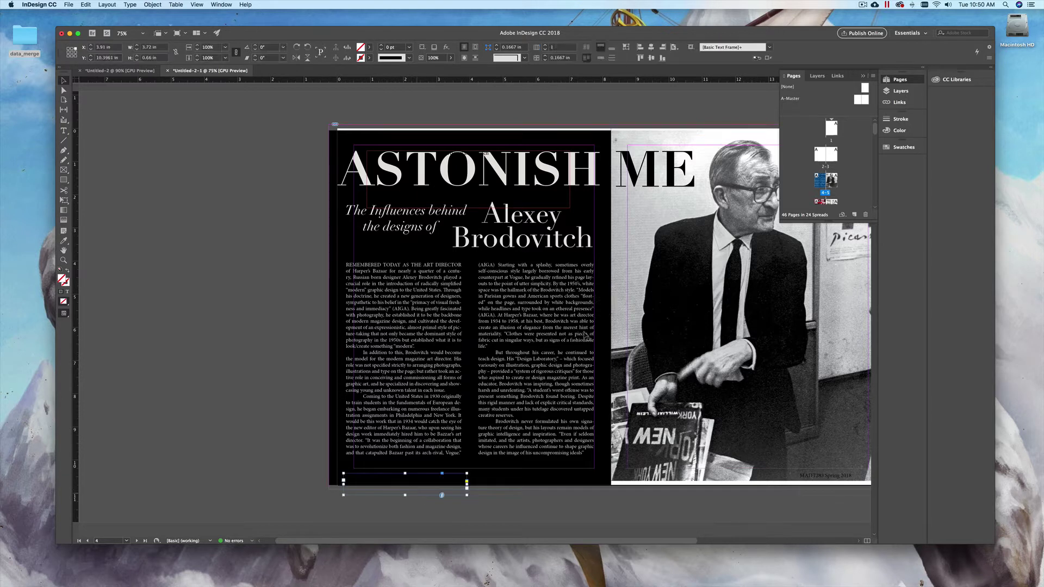
click(900, 91)
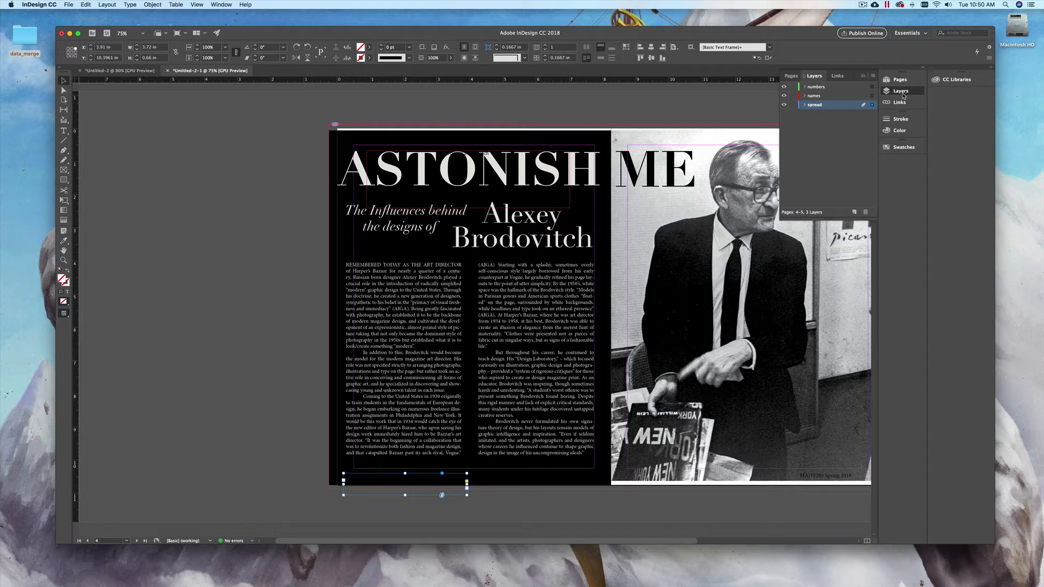
key(super+shift+a)
click(824, 89)
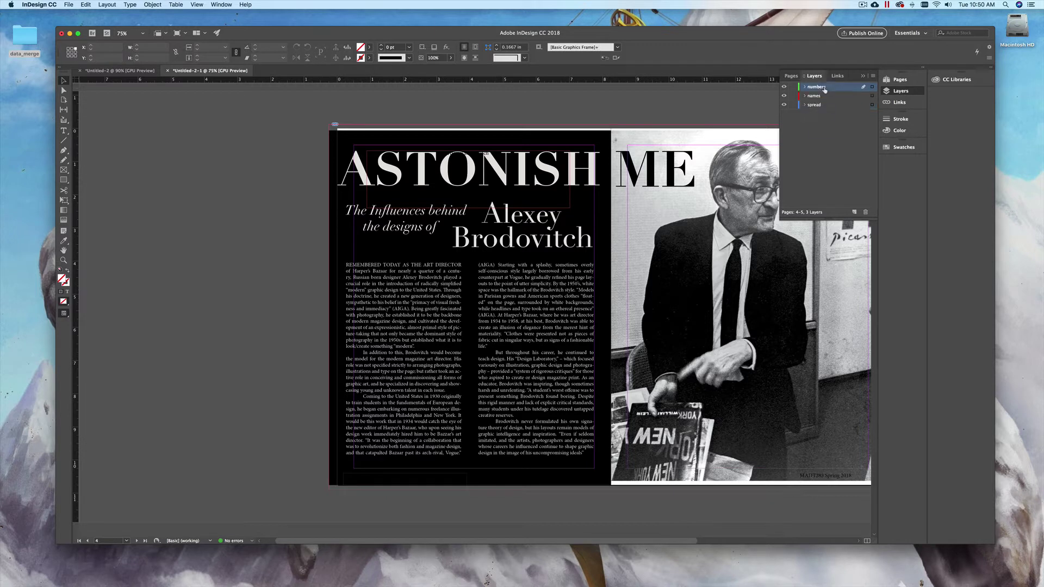
key(super+alt+shift+v)
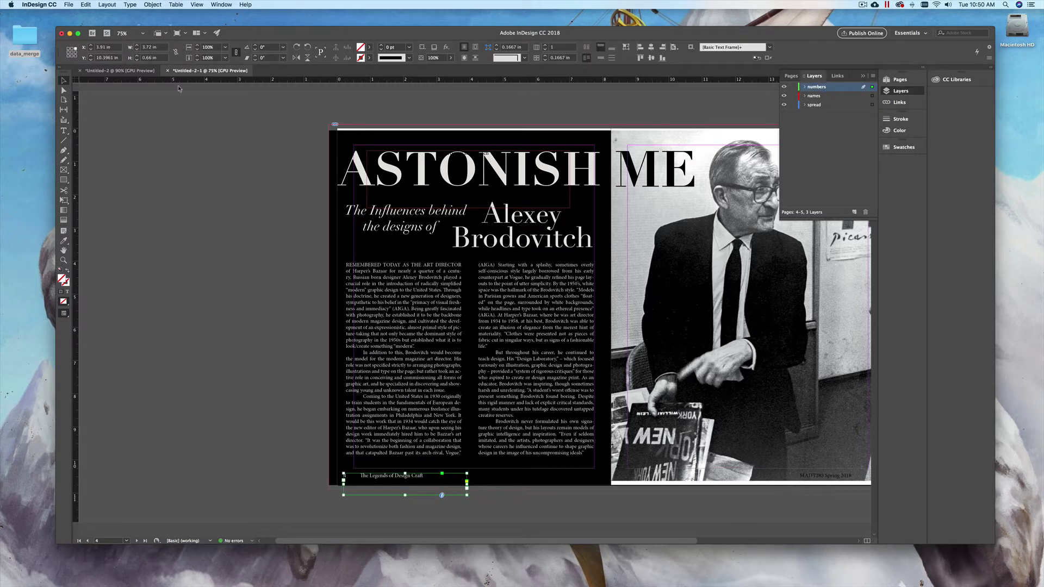
key(super+shift+a)
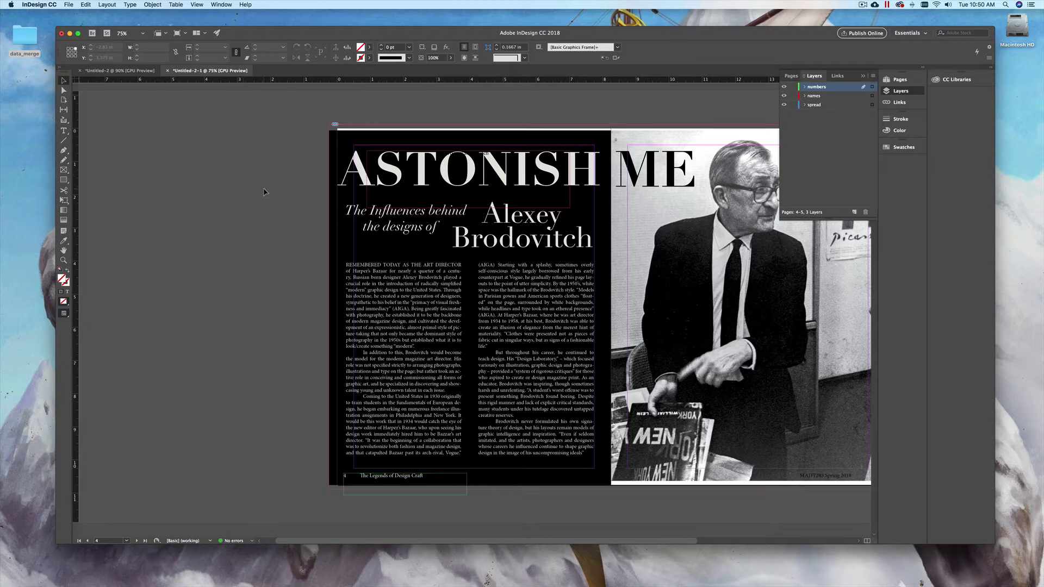
key(w)
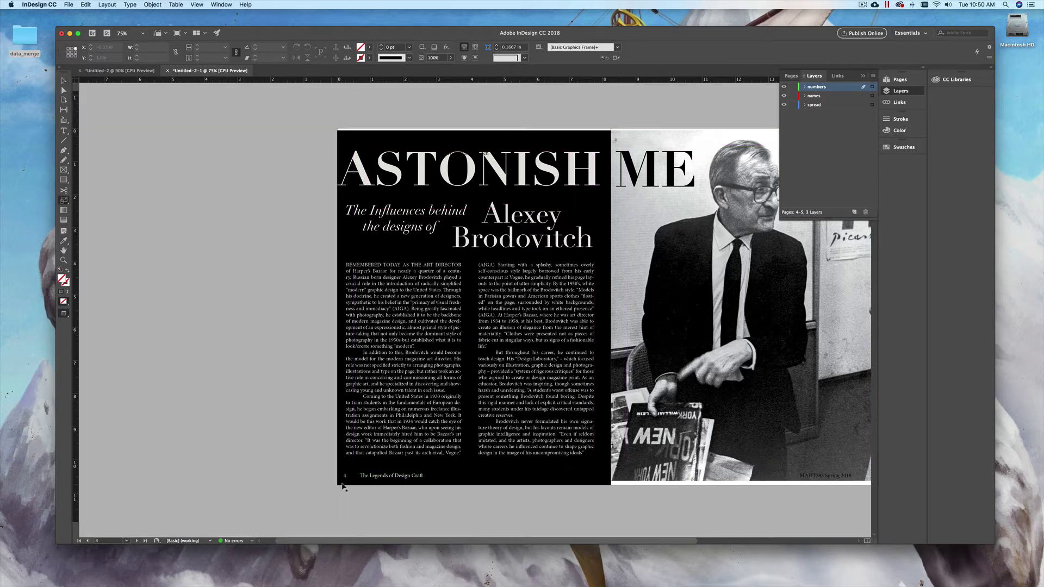
Step: Nudge page 4's footer frame slightly to the right, to an X position of 3.9794 in
click(382, 478)
drag(383, 473, 385, 473)
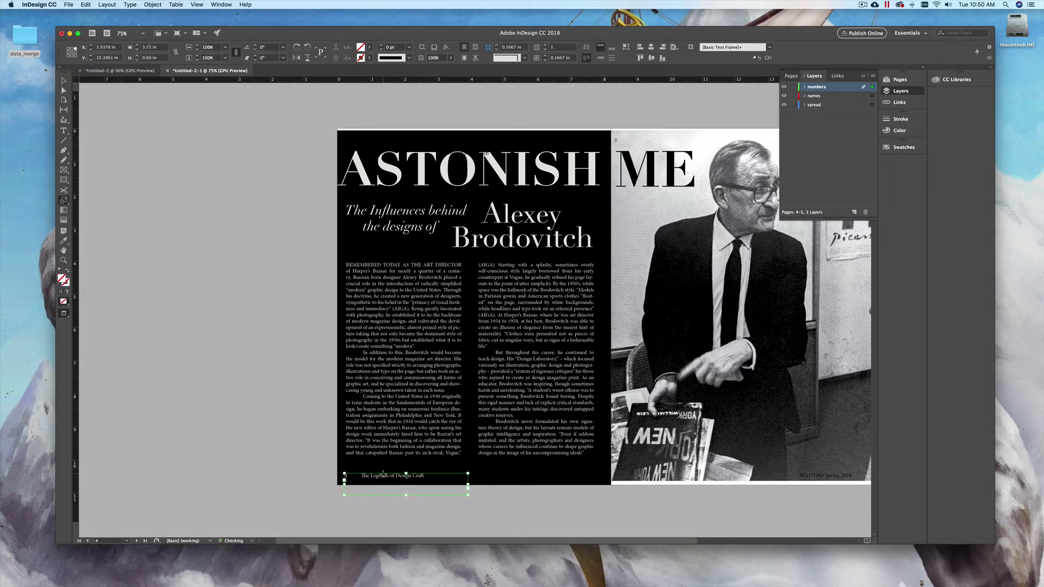
key(Left)
key(Right)
key(Right)
key(Right)
key(Right)
Step: On the A-Master spread, nudge the left page's footer right and the right page's footer left, away from the outer edges
click(900, 79)
double_click(861, 101)
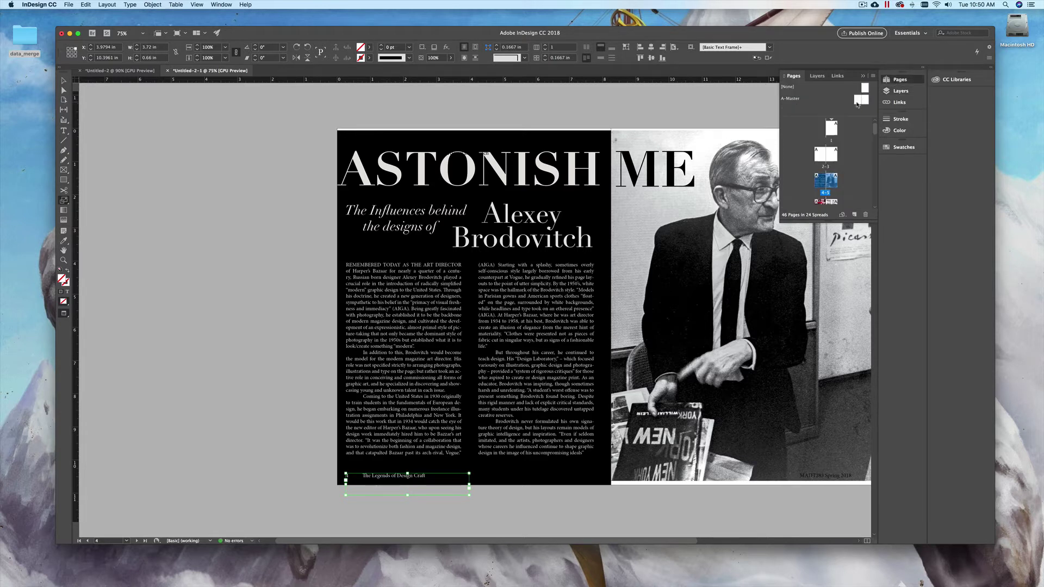
click(370, 475)
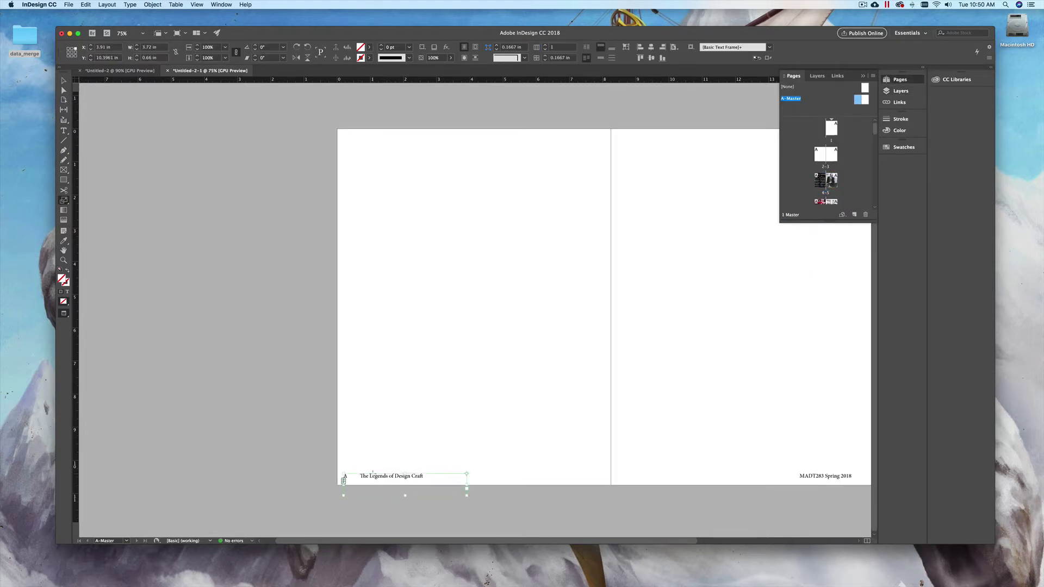
key(shift+Right)
key(v)
drag(697, 214, 403, 225)
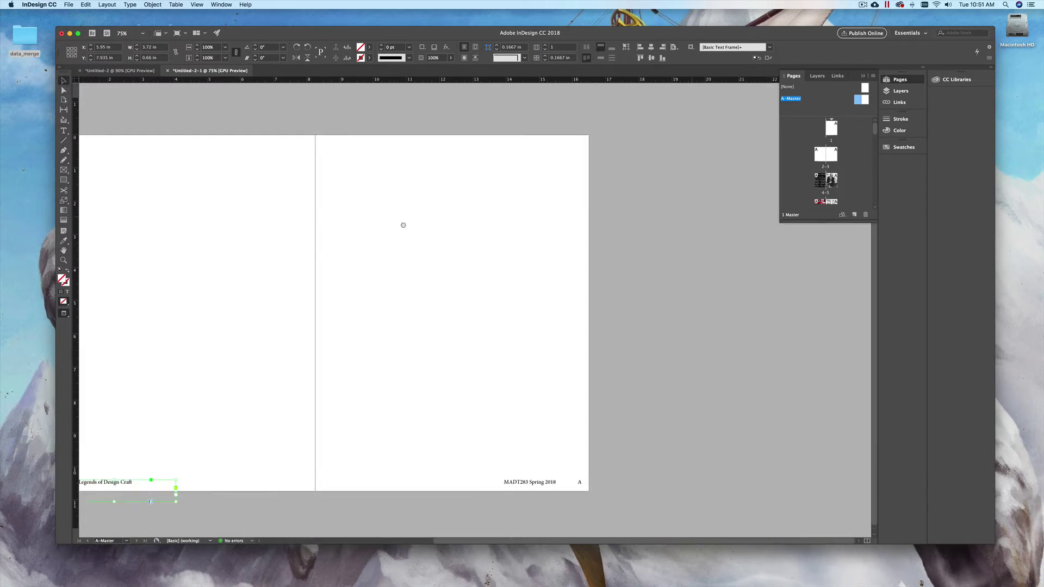
click(551, 488)
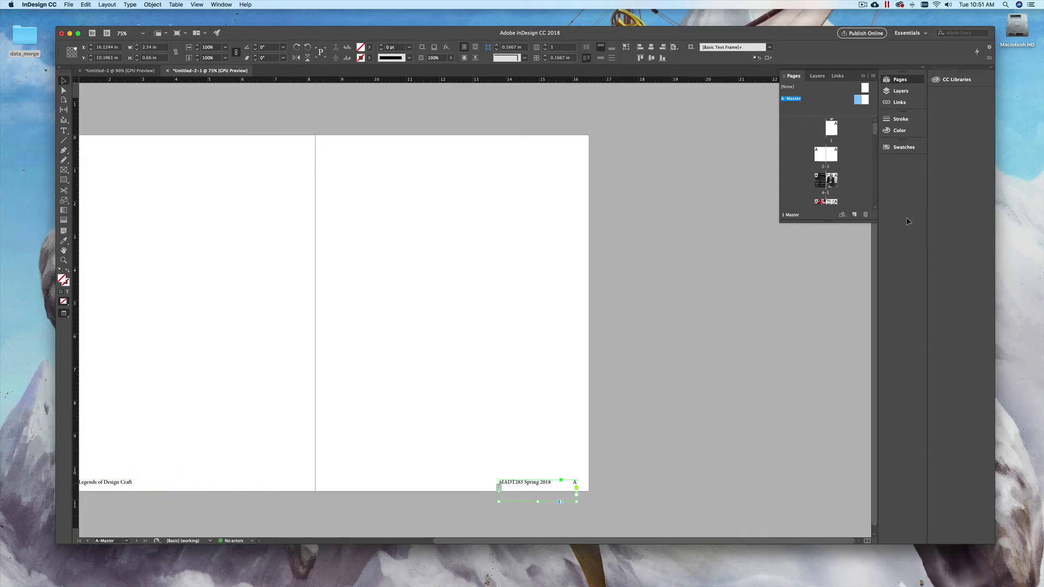
Step: Override all master page items on page 5
double_click(831, 181)
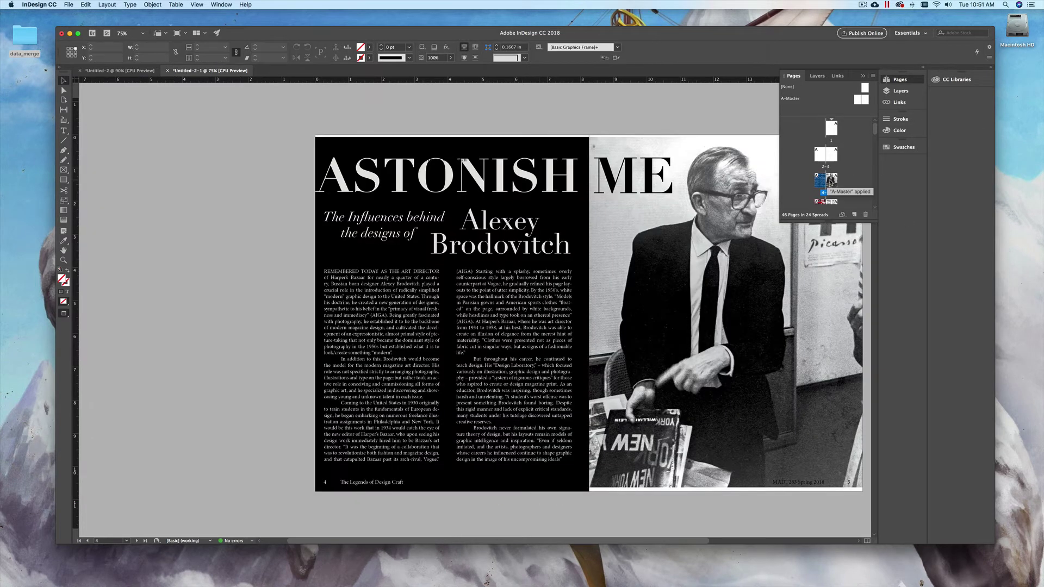
click(338, 314)
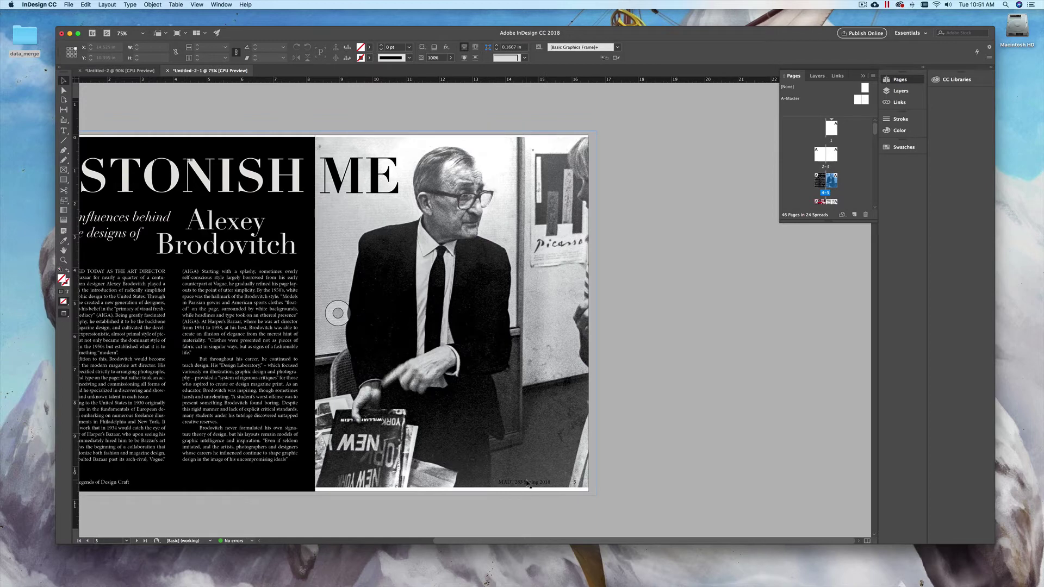
right_click(834, 179)
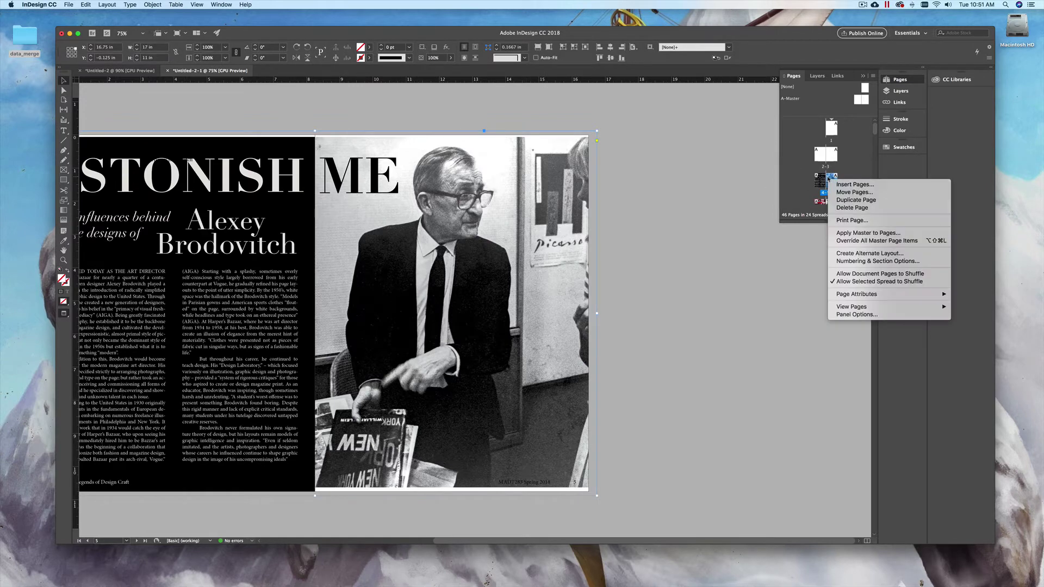
click(852, 241)
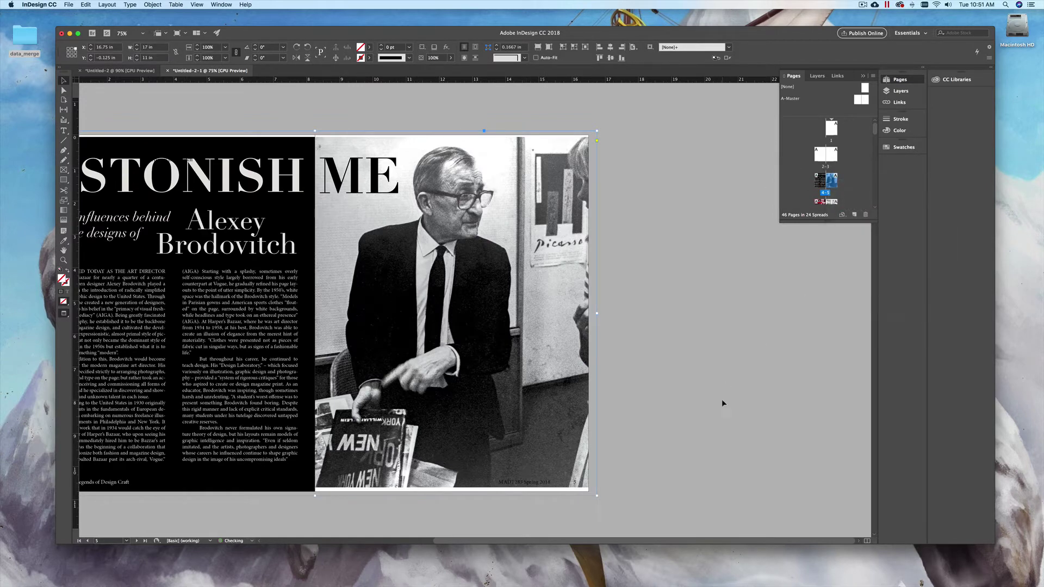
Step: Set the text color of page 5's "MADT283 Spring 2018" footer to Paper
click(542, 483)
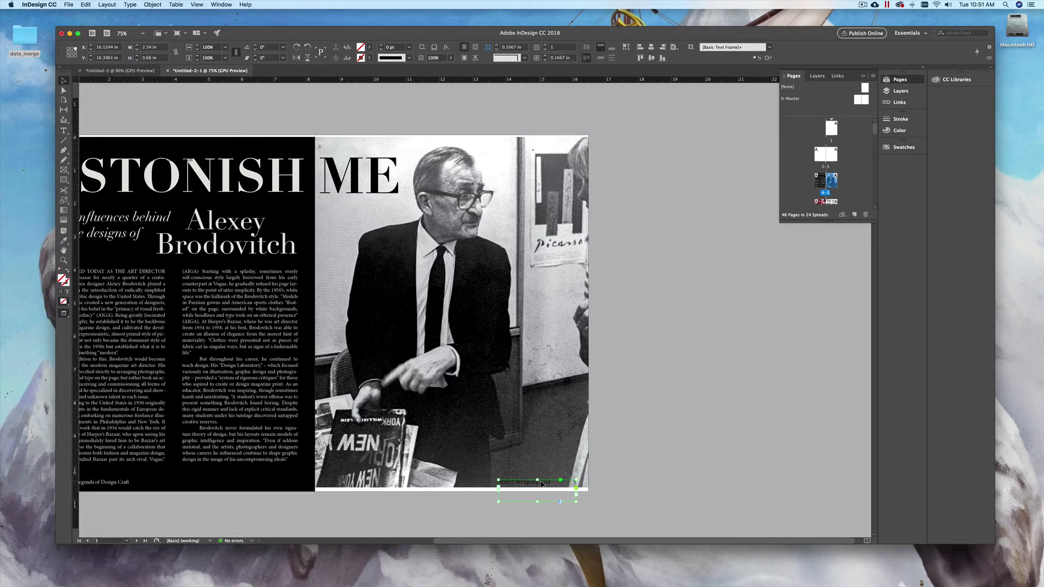
double_click(542, 484)
triple_click(540, 482)
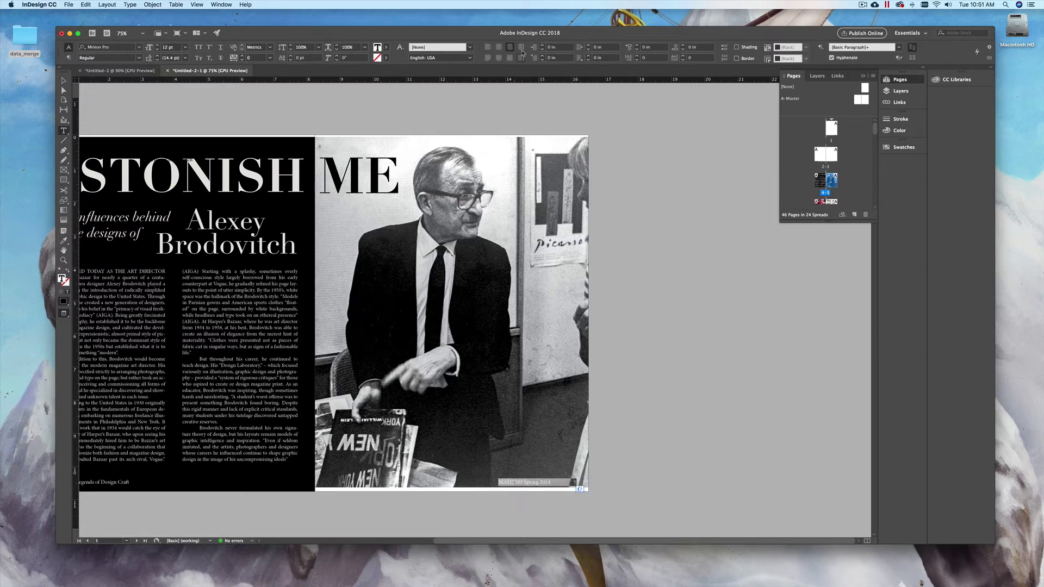
click(386, 47)
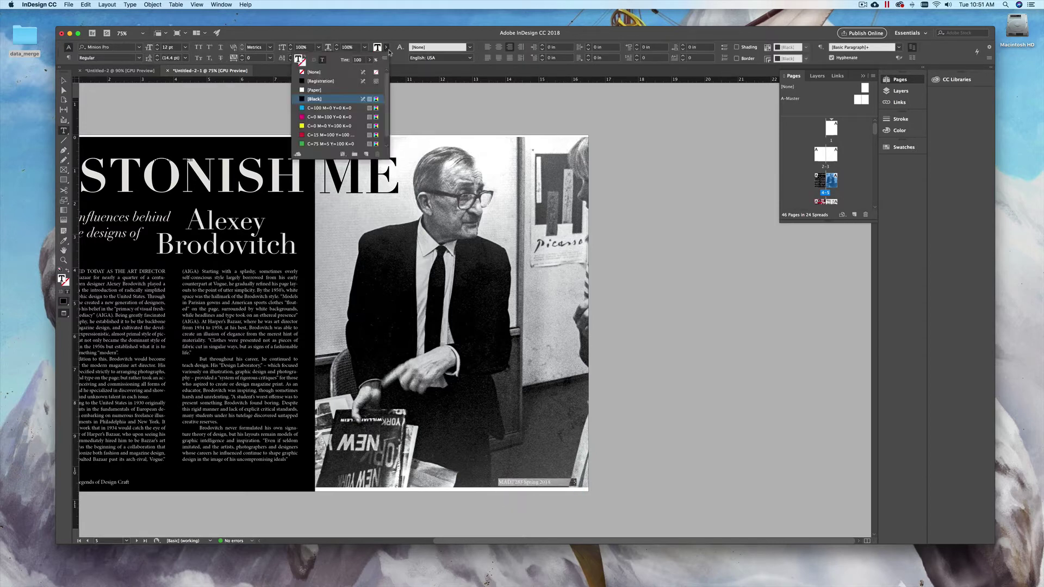
click(328, 91)
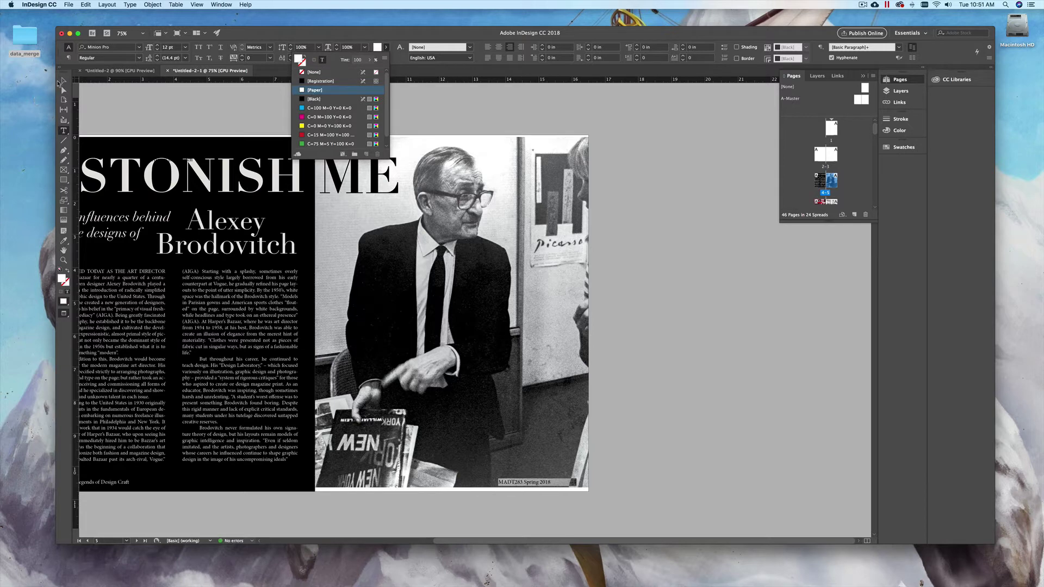
click(62, 81)
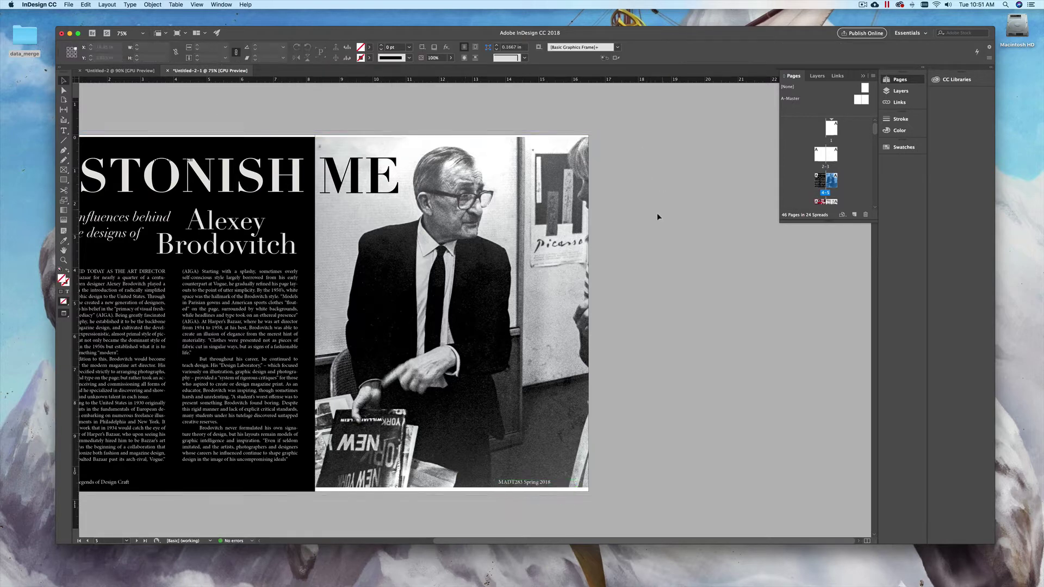
Step: Go to page 6 and override all of its master page items
scroll(657, 217, left, 5)
scroll(657, 217, down, 1)
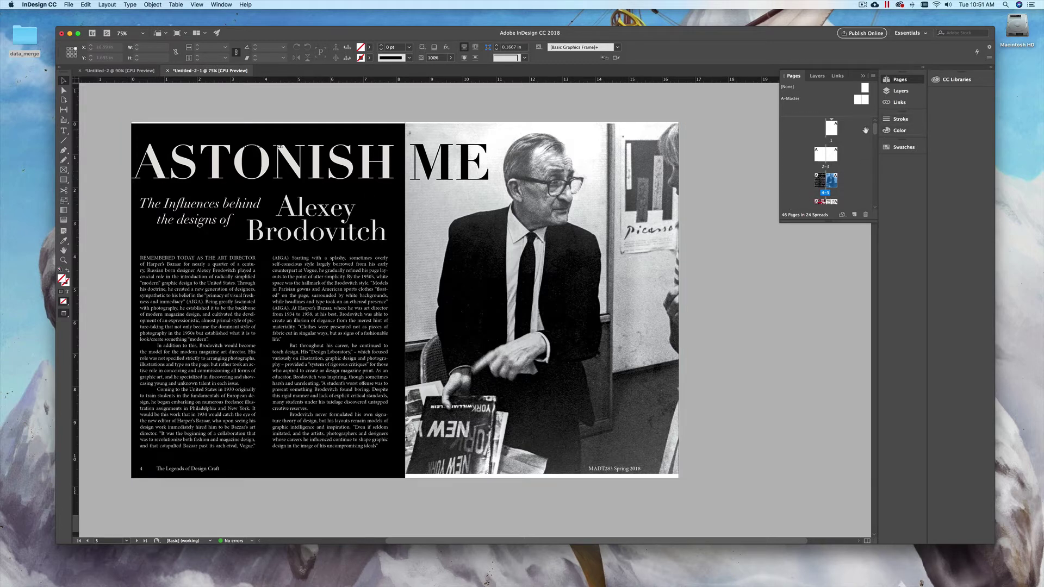
scroll(838, 153, down, 1)
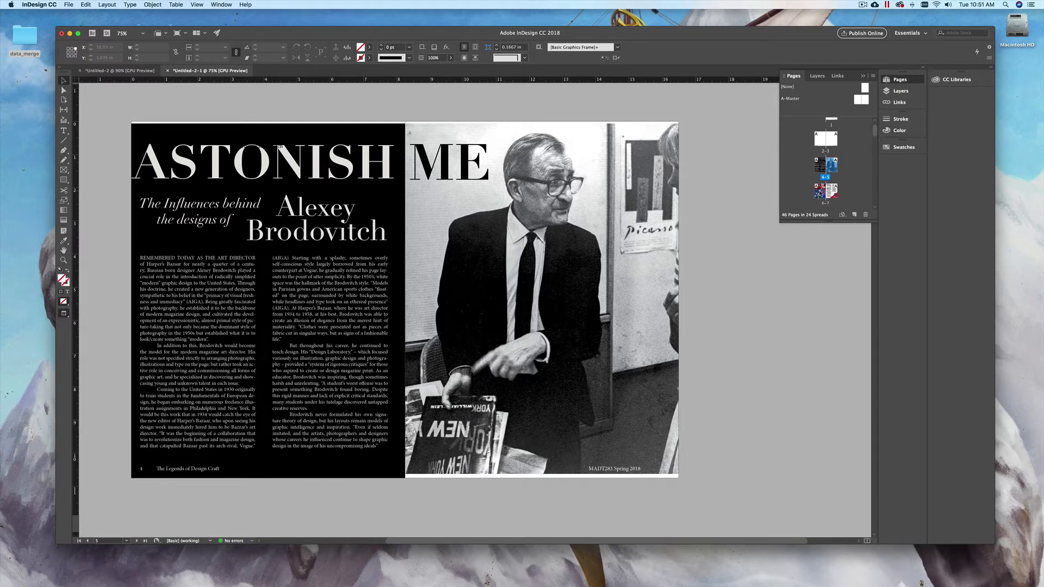
double_click(820, 191)
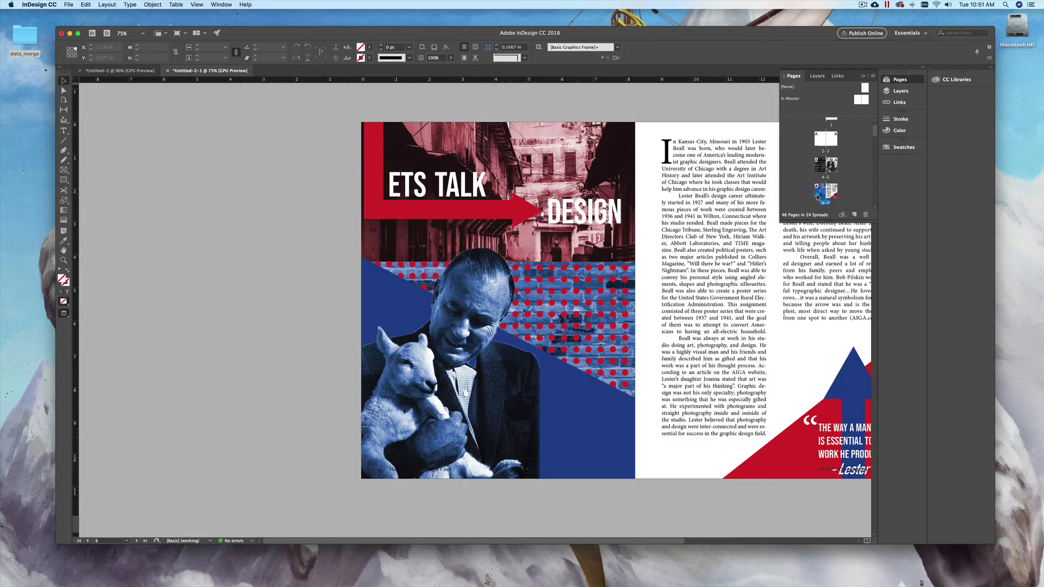
right_click(818, 196)
click(849, 255)
Step: Set the text color of page 6's "The Legends of Design Craft" footer to Paper
double_click(449, 471)
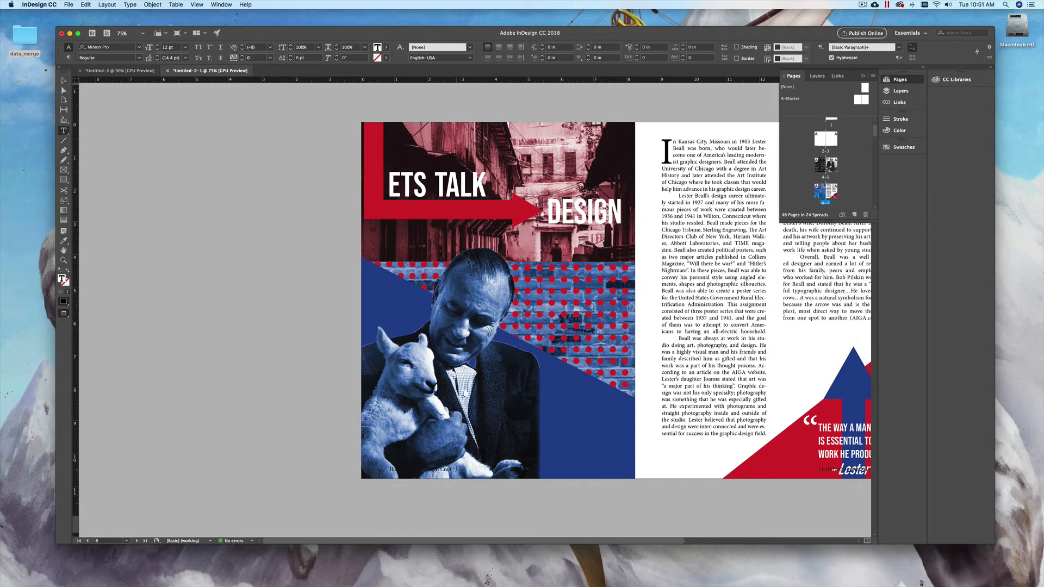
key(super+a)
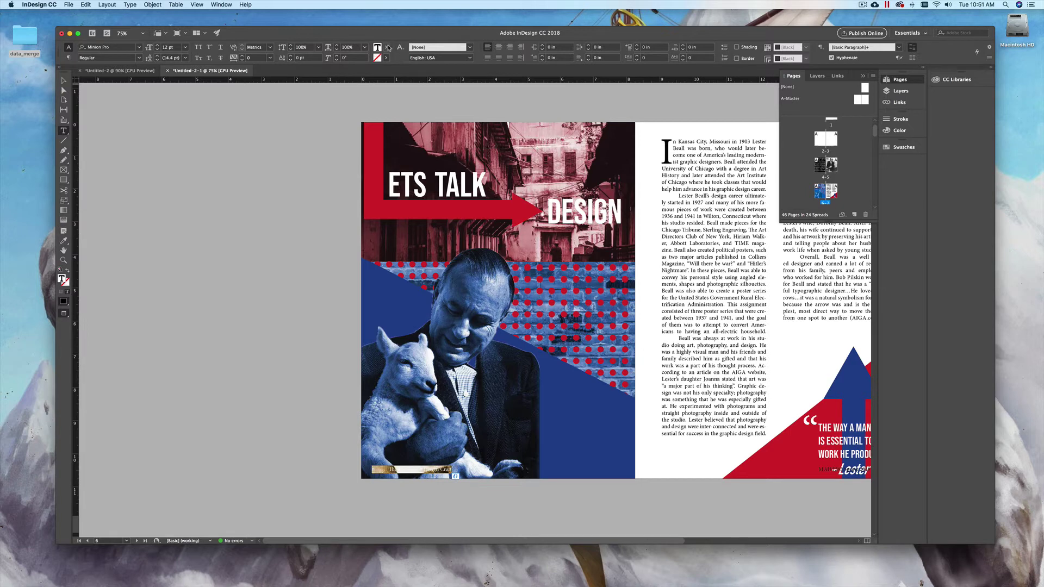
click(385, 47)
click(321, 91)
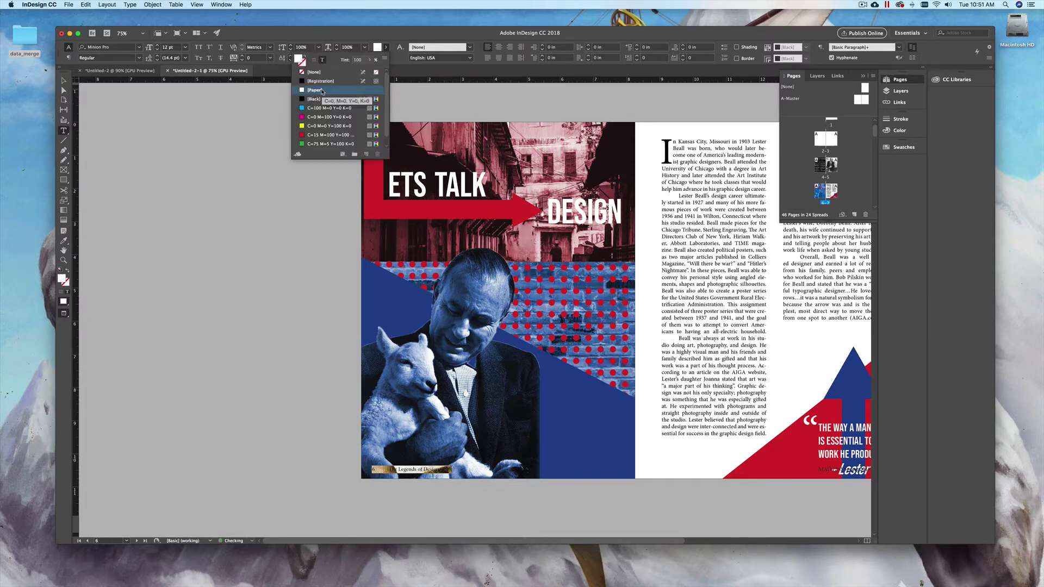
key(Escape)
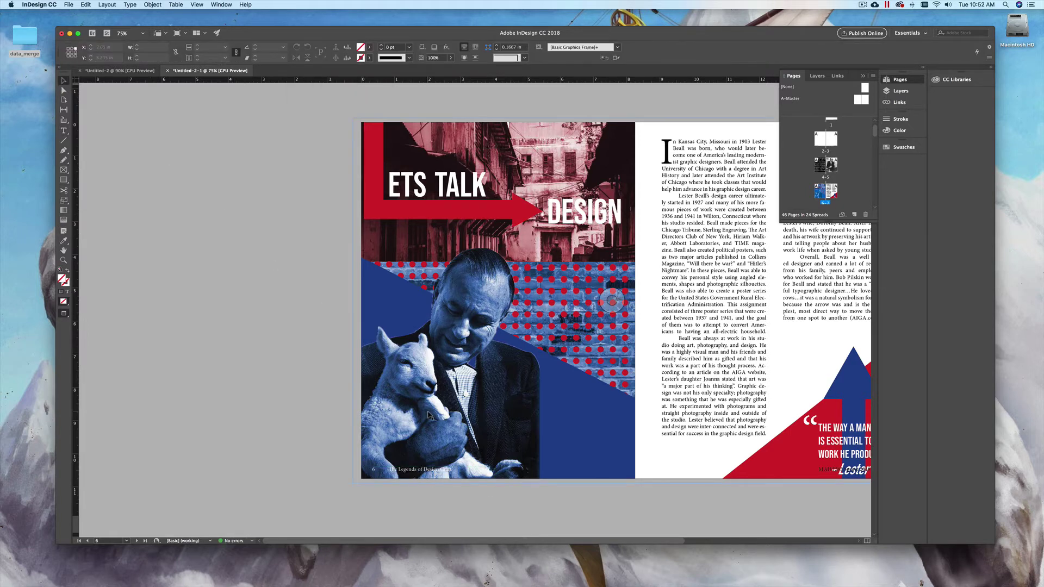
Step: Override all master page items on page 7 and remove its footer from beneath the Lester Beall quote
drag(612, 301, 338, 281)
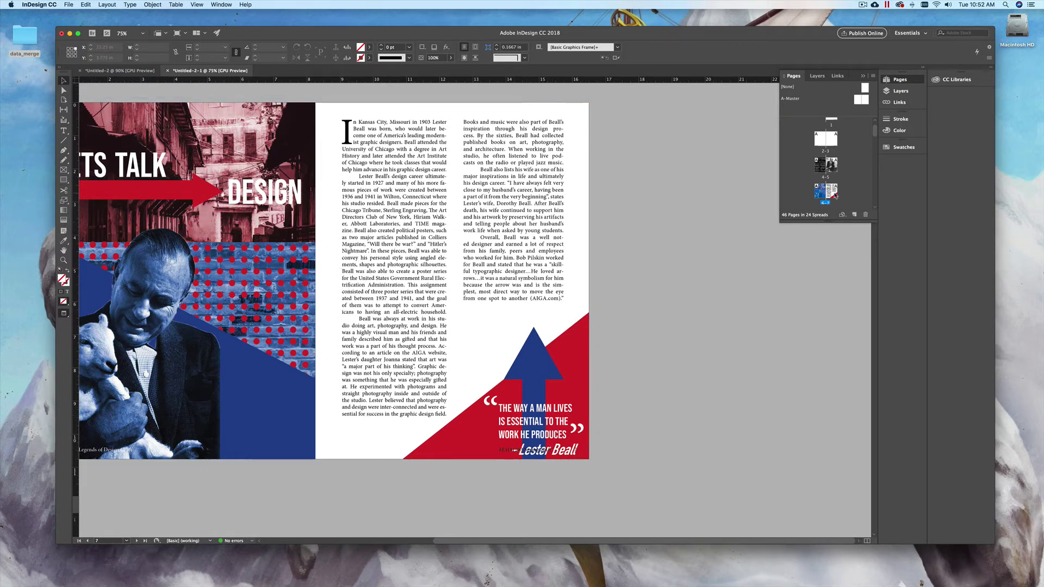
right_click(836, 196)
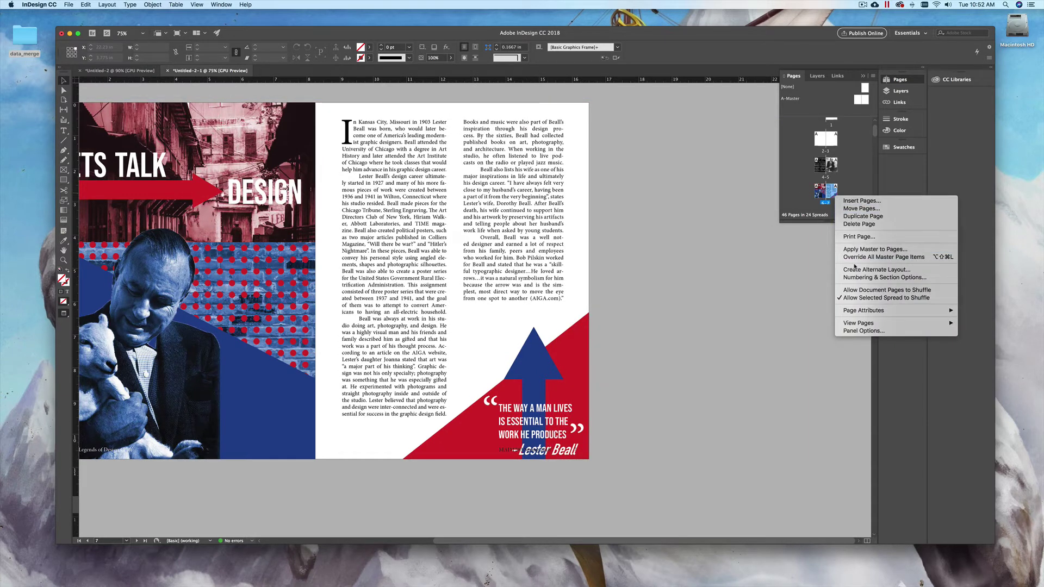
click(876, 257)
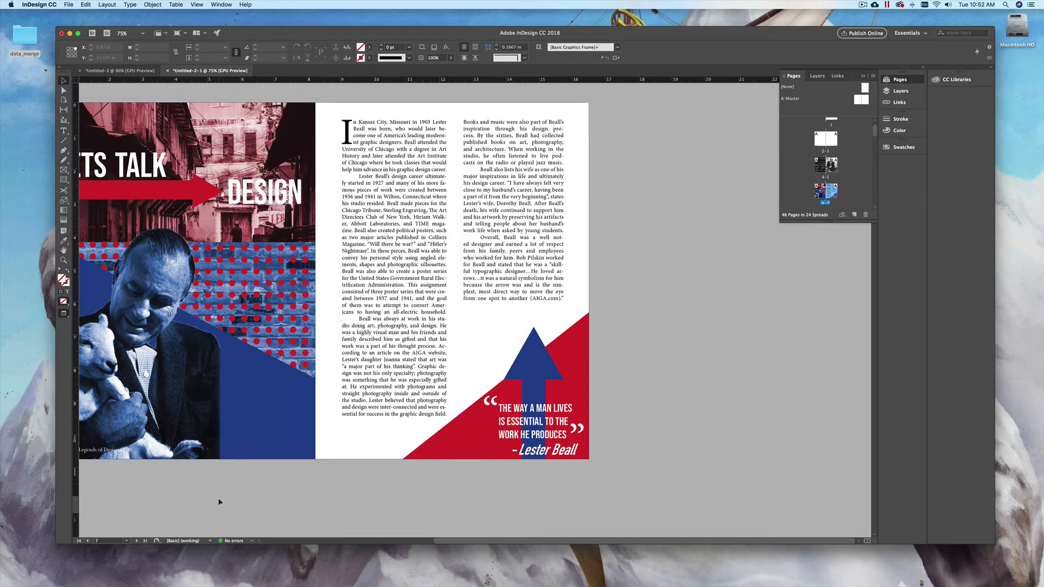
Step: Review the footers on spreads 6–7 and 8–9 for legibility against the artwork
scroll(217, 498, left, 5)
scroll(463, 457, right, 3)
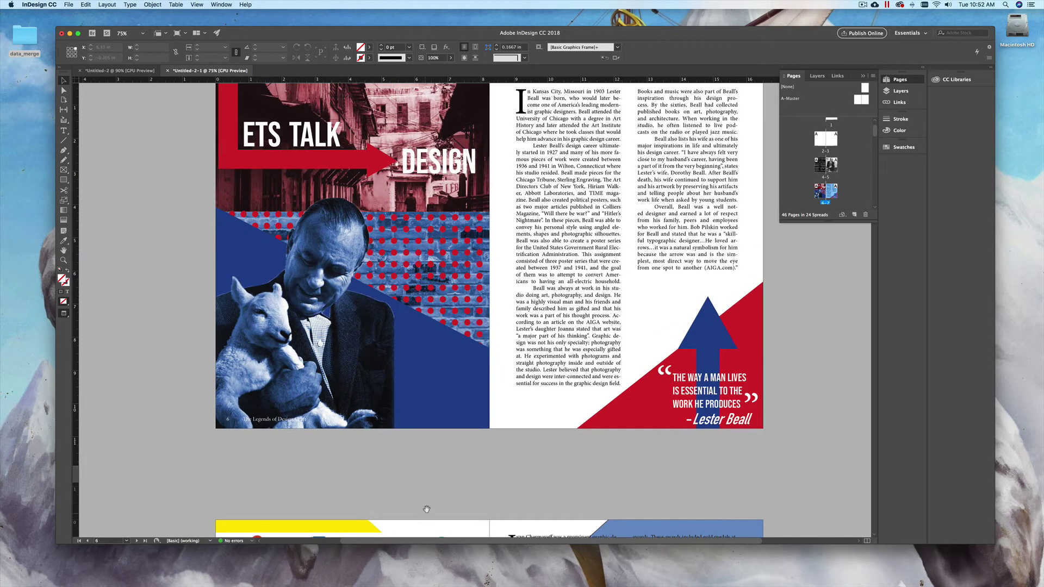
scroll(423, 514, up, 2)
click(468, 292)
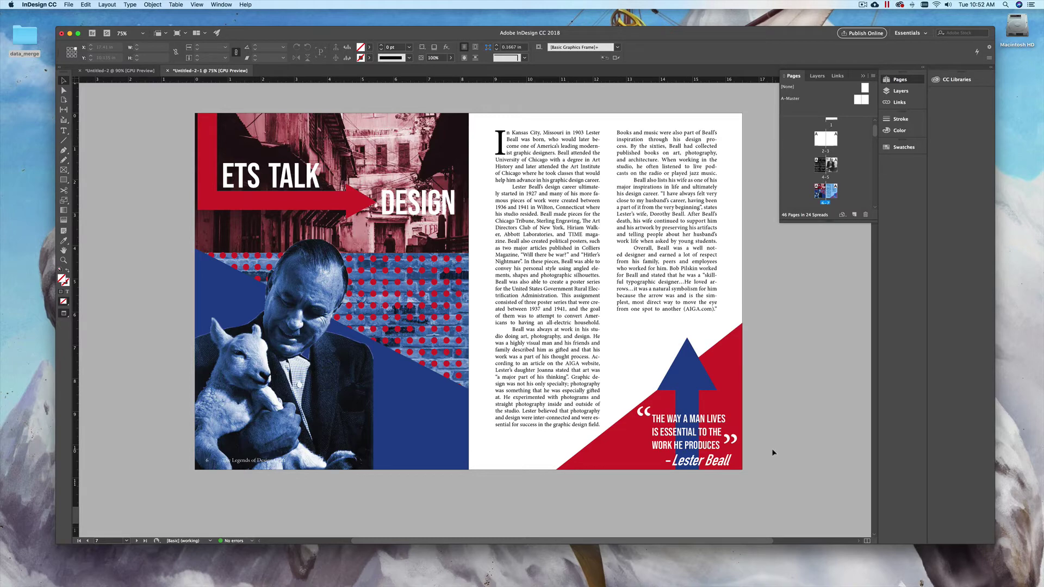
scroll(765, 450, down, 3)
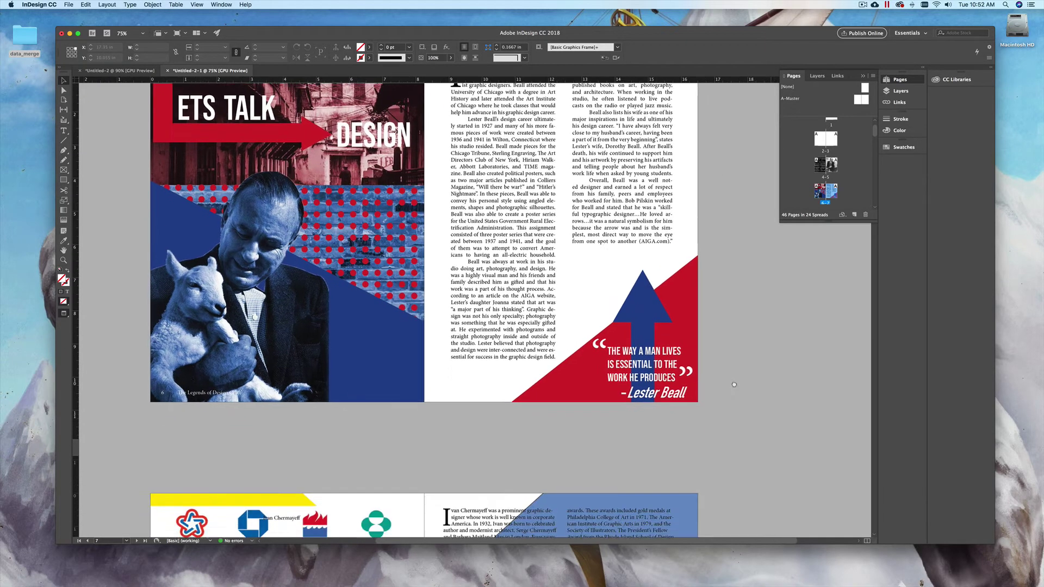
scroll(752, 470, down, 10)
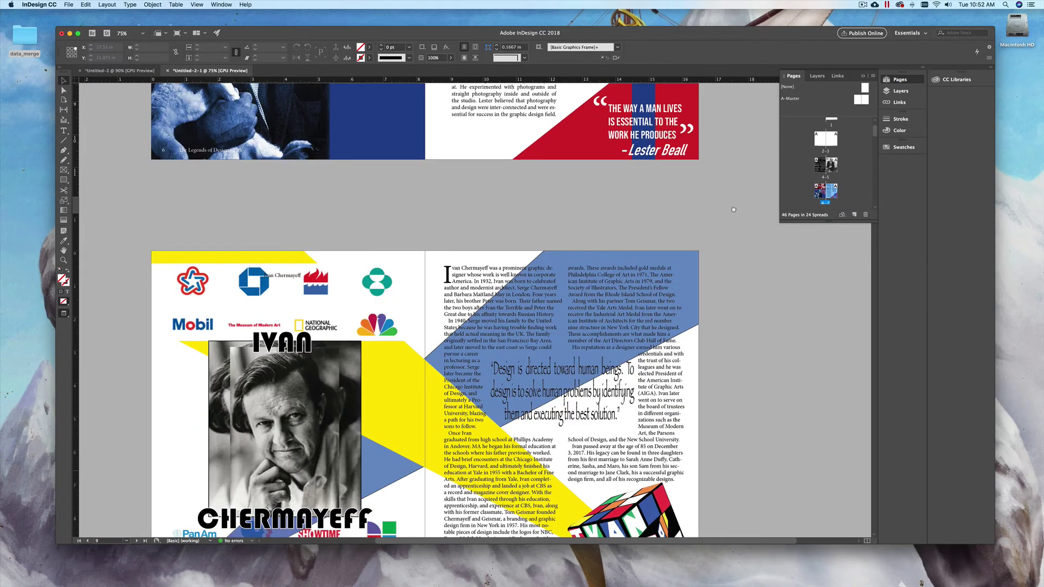
scroll(745, 182, up, 4)
scroll(745, 182, up, 4)
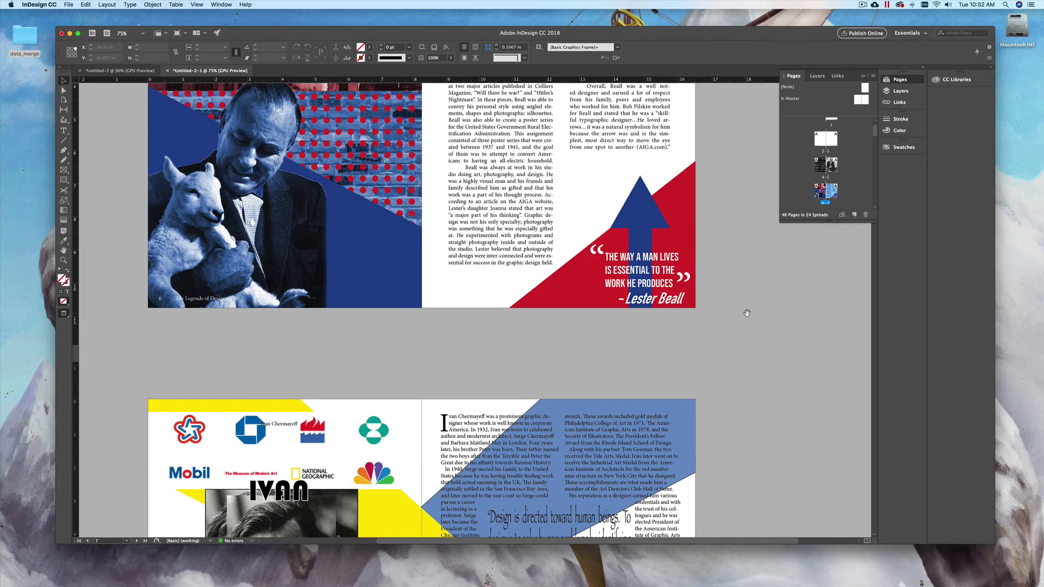
scroll(750, 385, down, 8)
scroll(755, 222, down, 3)
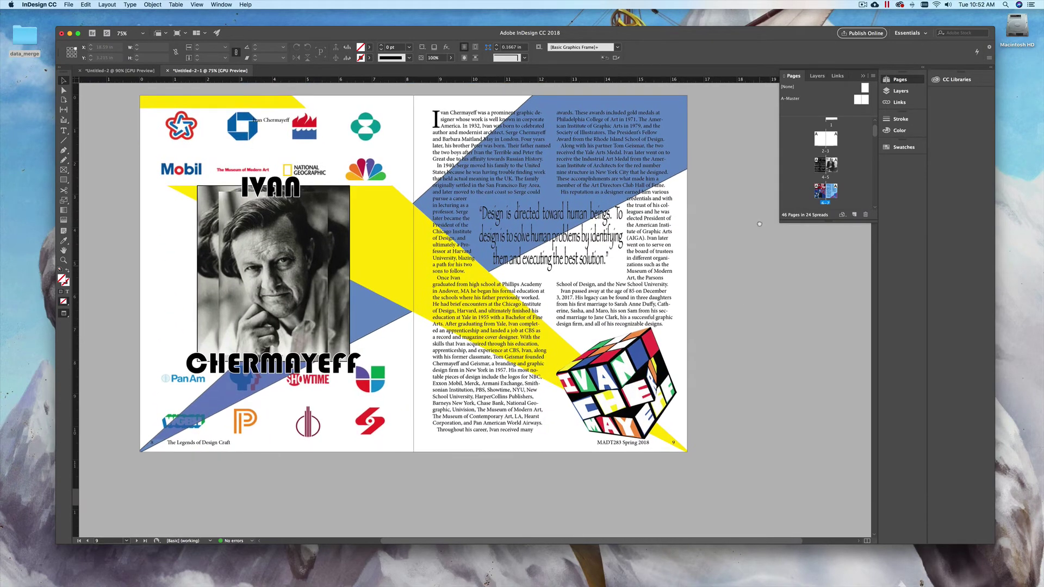
scroll(755, 221, up, 1)
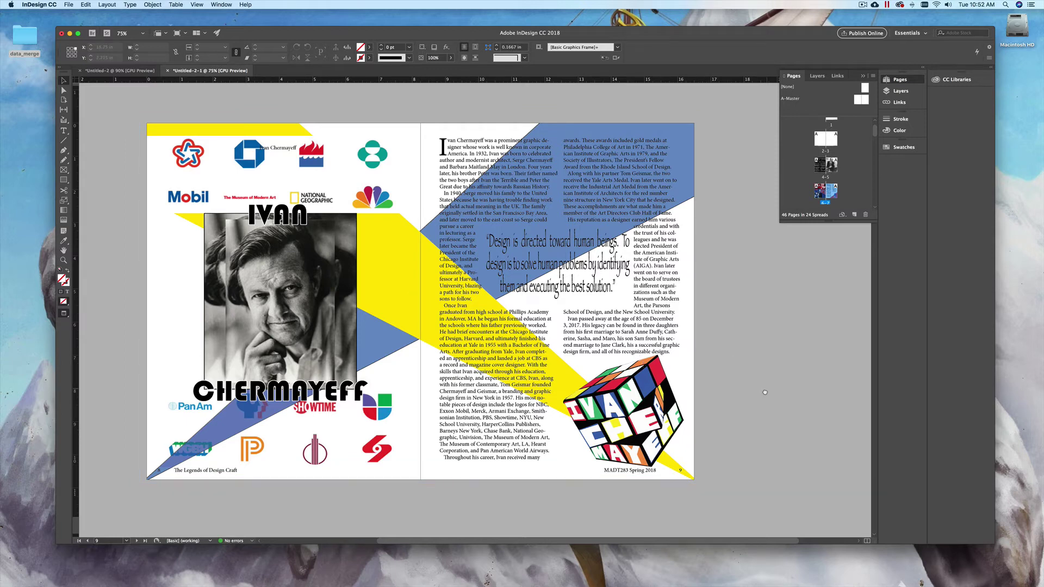
Step: Look through the spreads from page 10 to page 25, checking how the footers read against each background
scroll(774, 286, down, 9)
scroll(774, 287, down, 7)
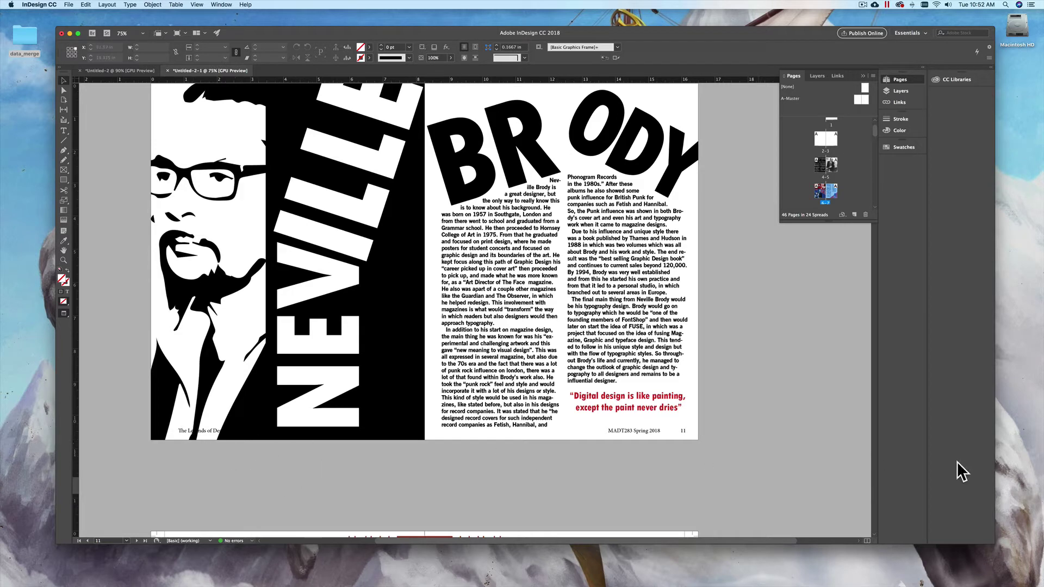
scroll(724, 473, down, 8)
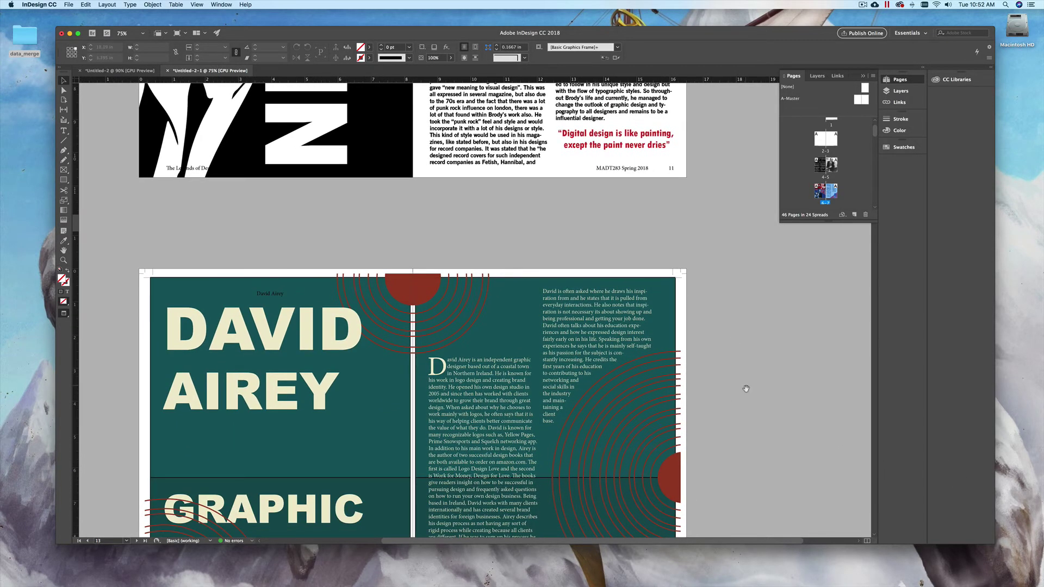
drag(746, 388, 769, 289)
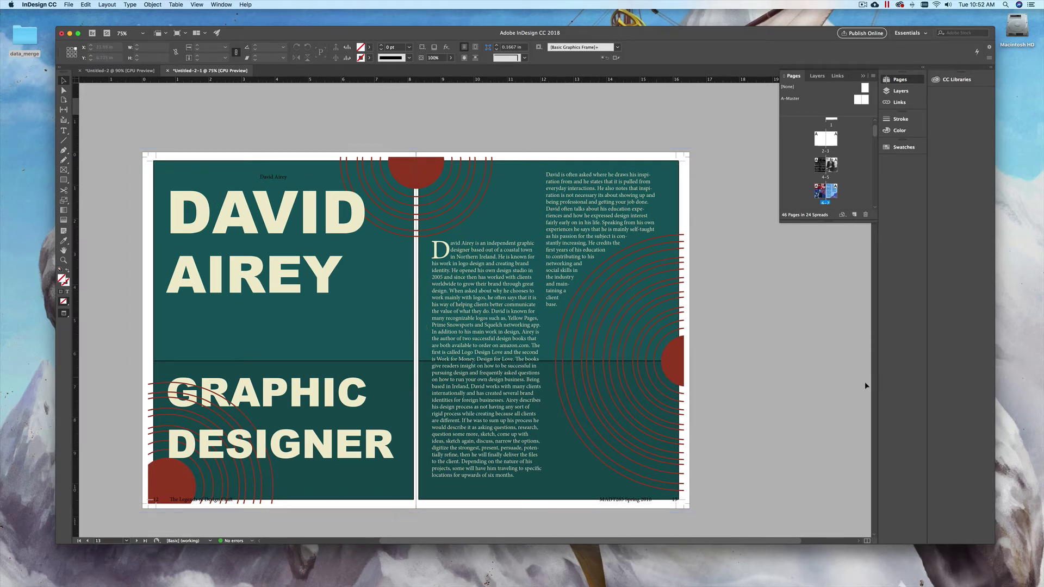
scroll(761, 431, down, 15)
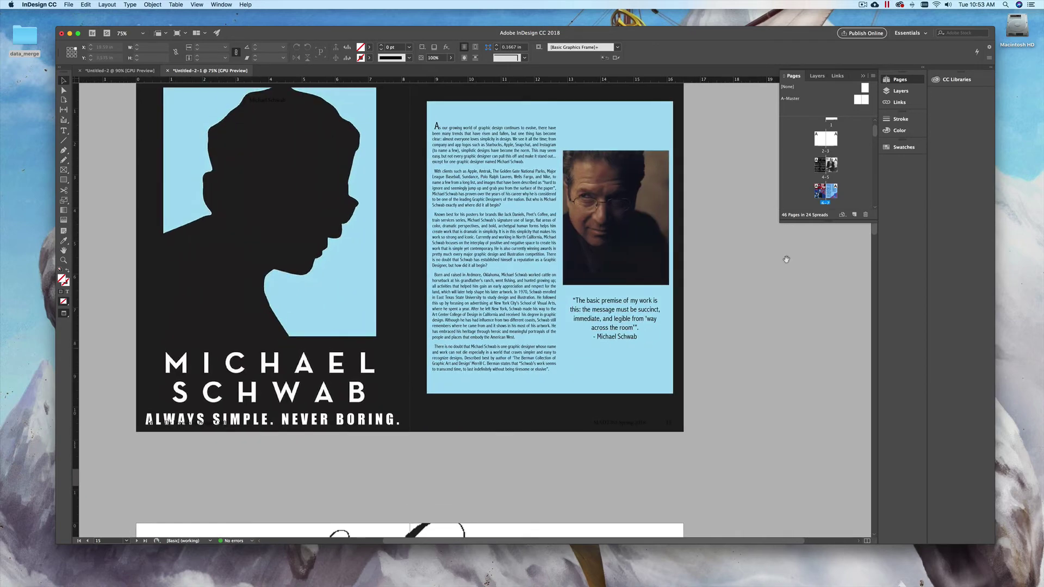
scroll(789, 305, down, 10)
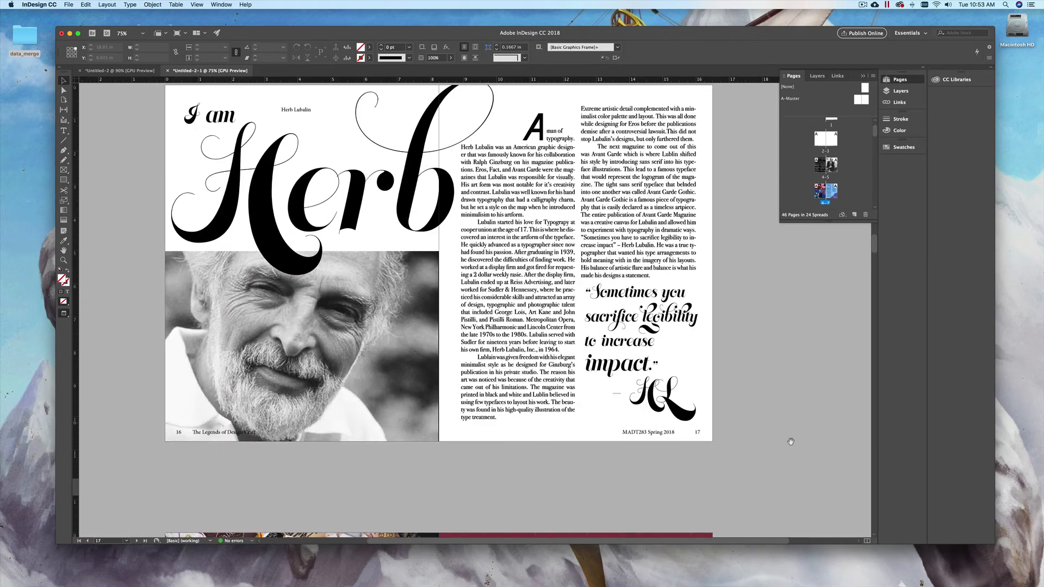
scroll(767, 424, down, 5)
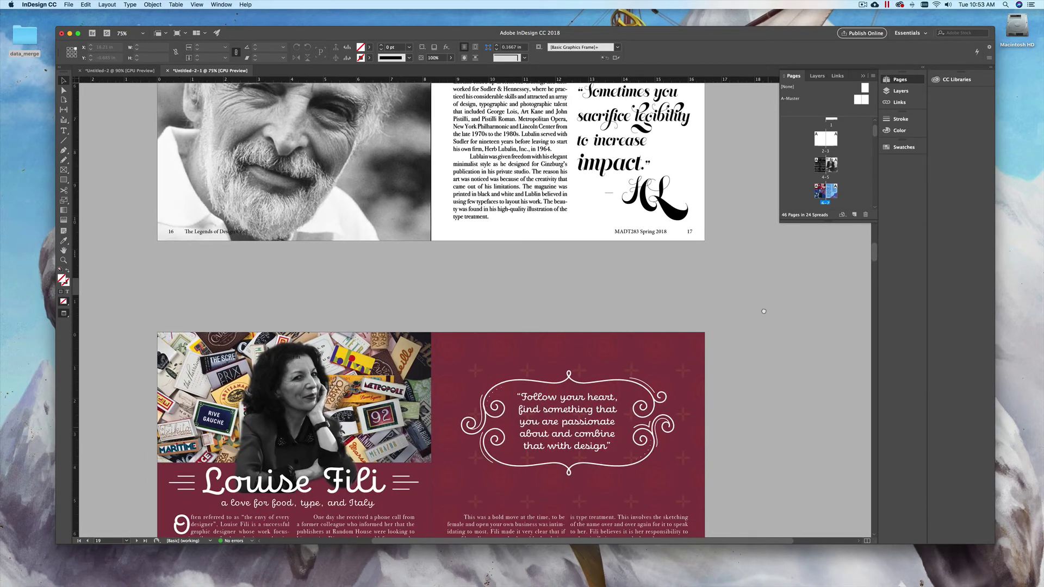
scroll(764, 307, down, 6)
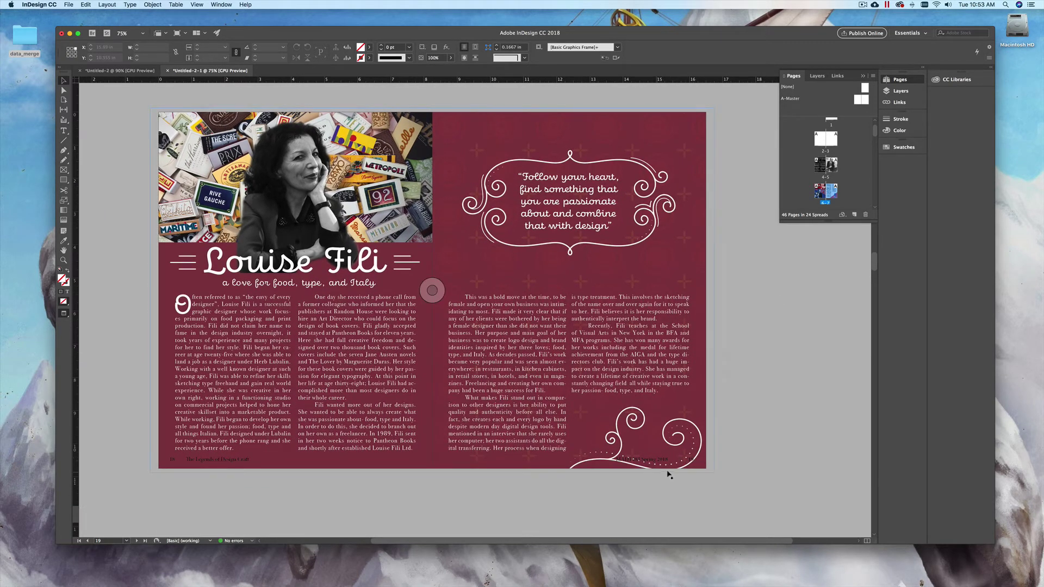
scroll(758, 457, down, 4)
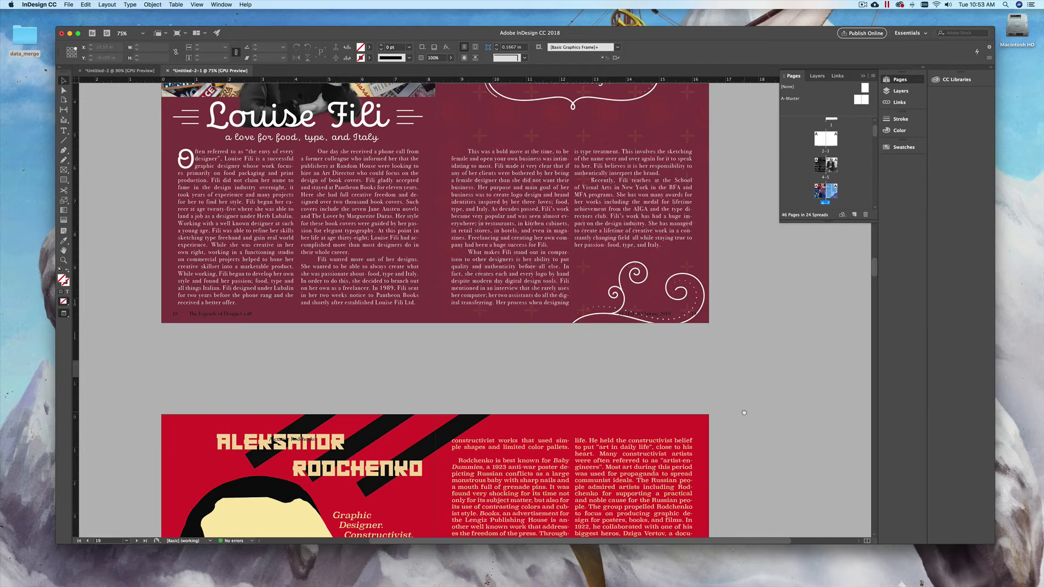
scroll(744, 413, down, 14)
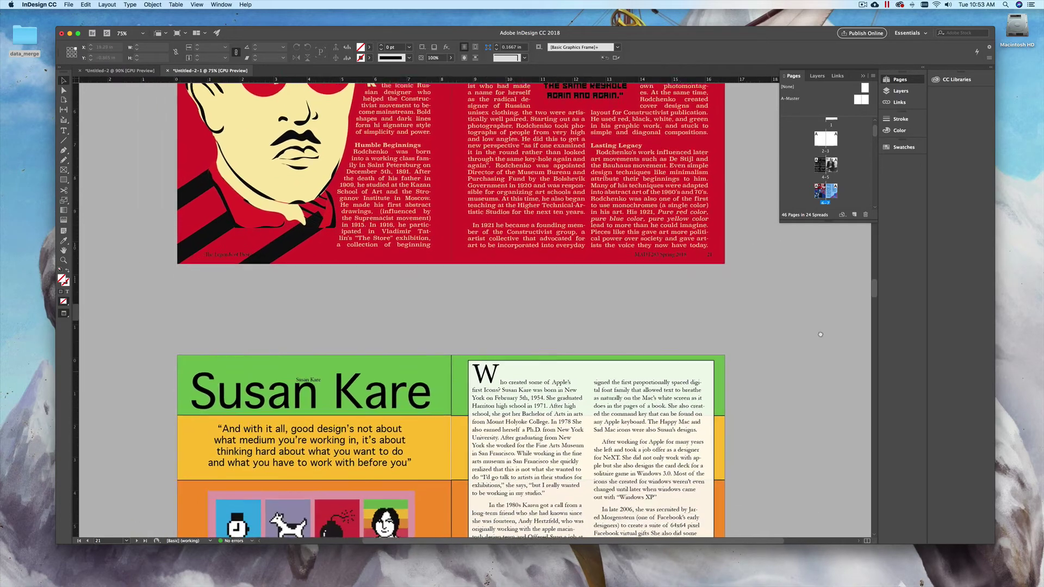
scroll(819, 332, down, 8)
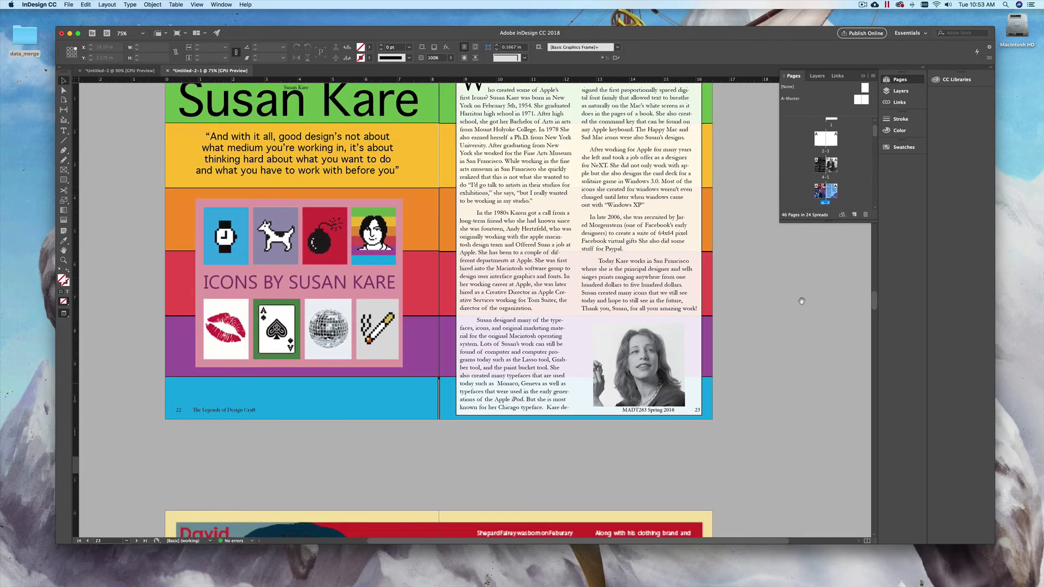
scroll(802, 301, down, 9)
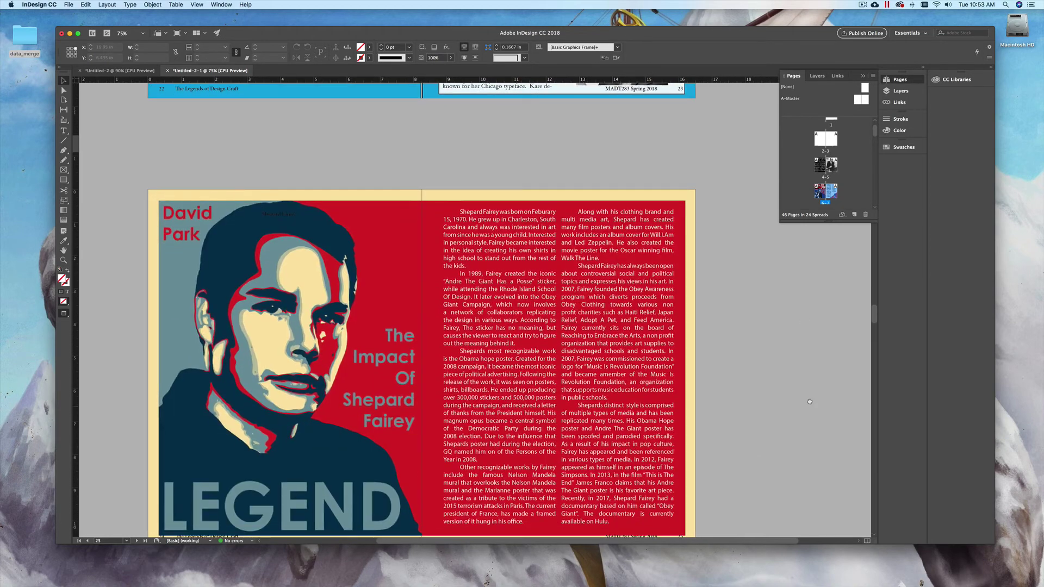
drag(810, 402, 806, 312)
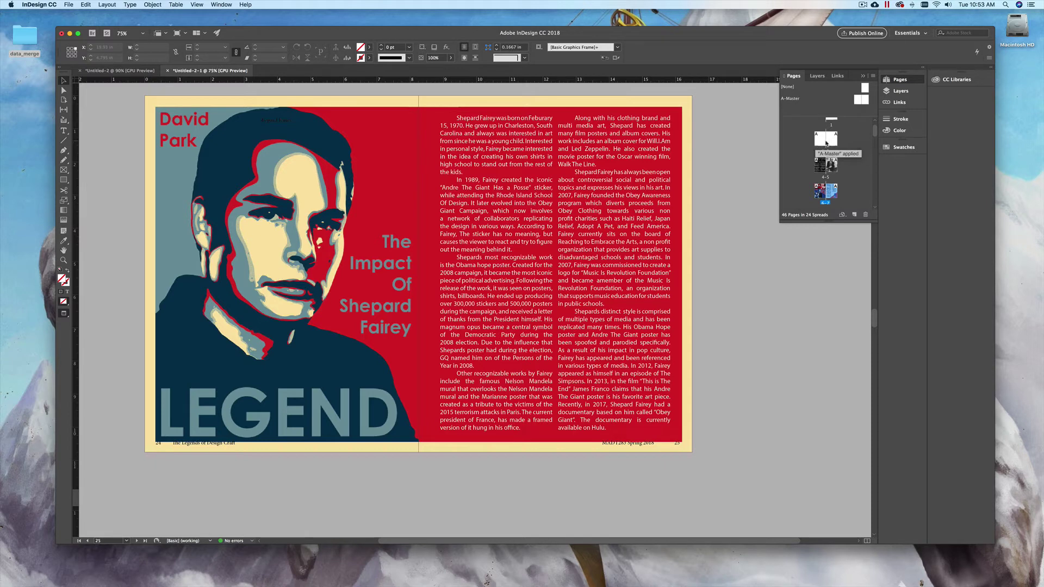
Step: Return to page 4 and select all the text in the small designer-name frame over the "ASTONISH ME" headline
double_click(824, 164)
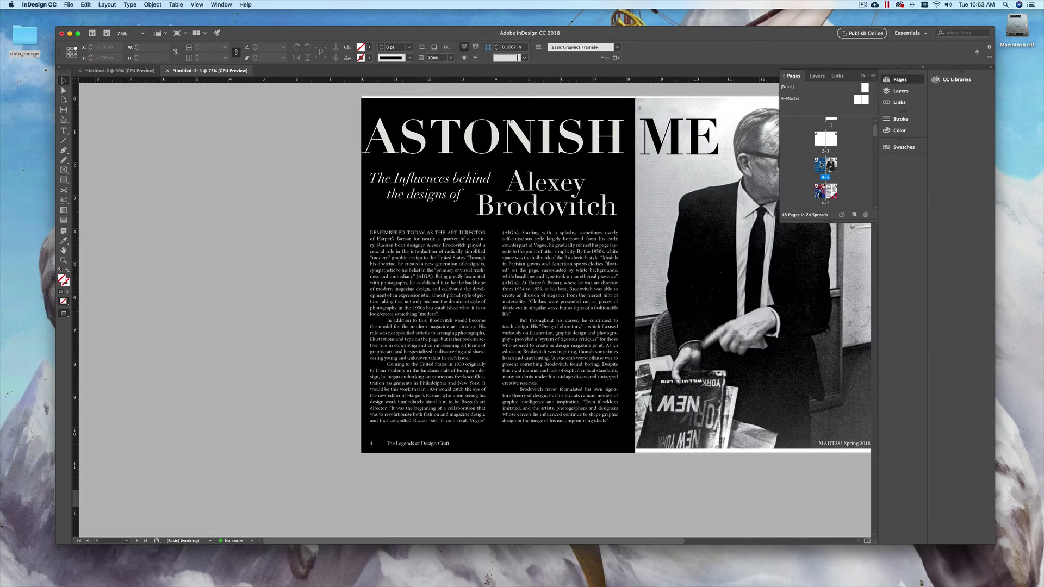
click(459, 159)
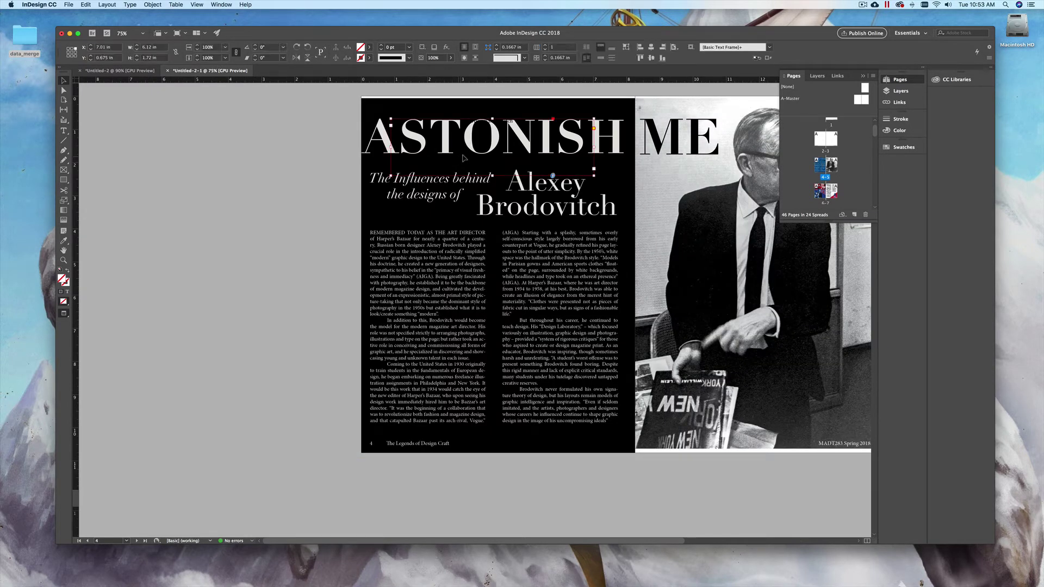
double_click(507, 123)
key(shift+Left)
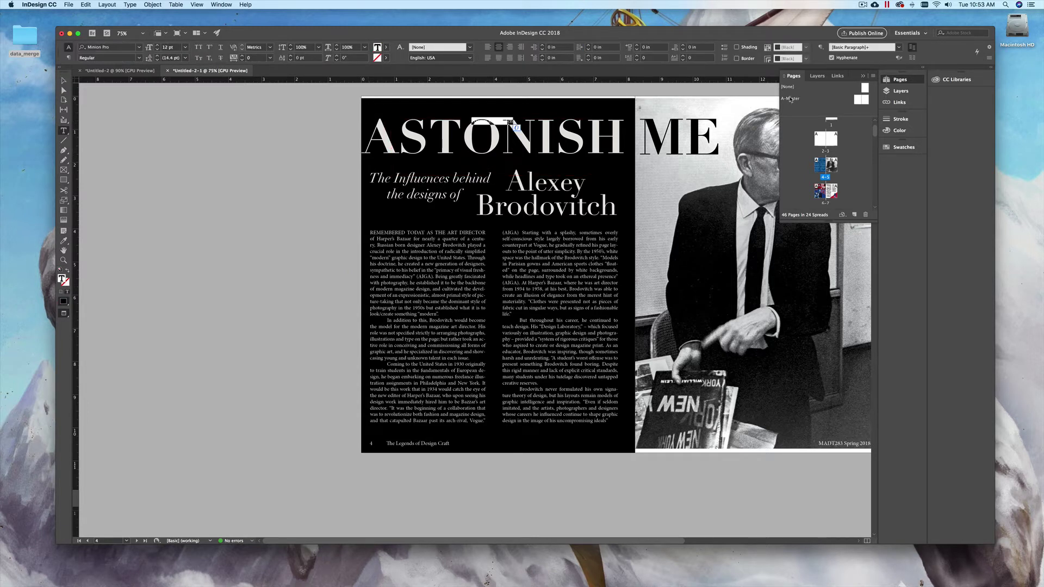
Step: Lock and hide the "spread" layer, keeping the "names" and "numbers" layers shown
click(901, 91)
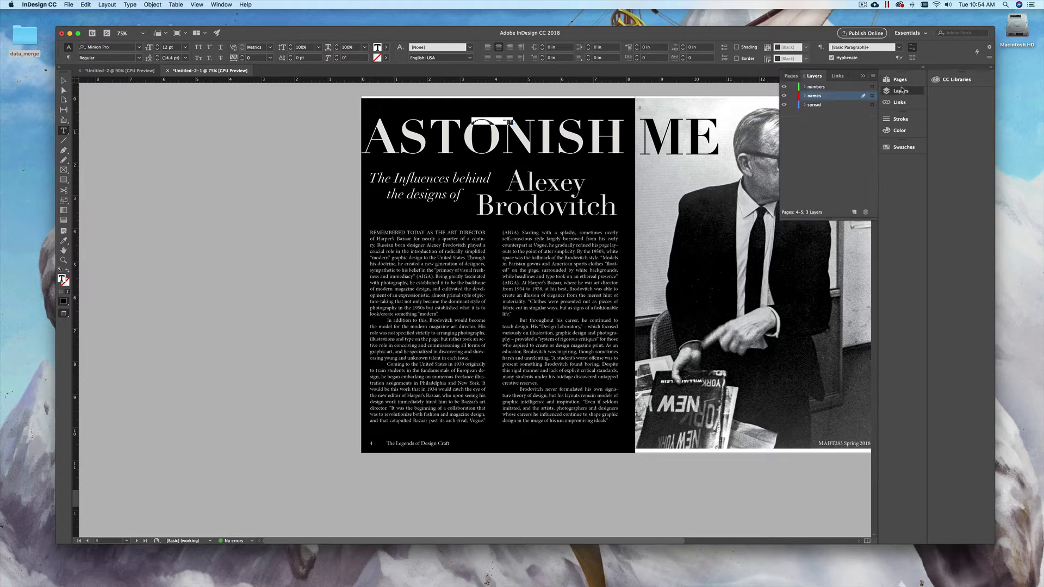
click(816, 105)
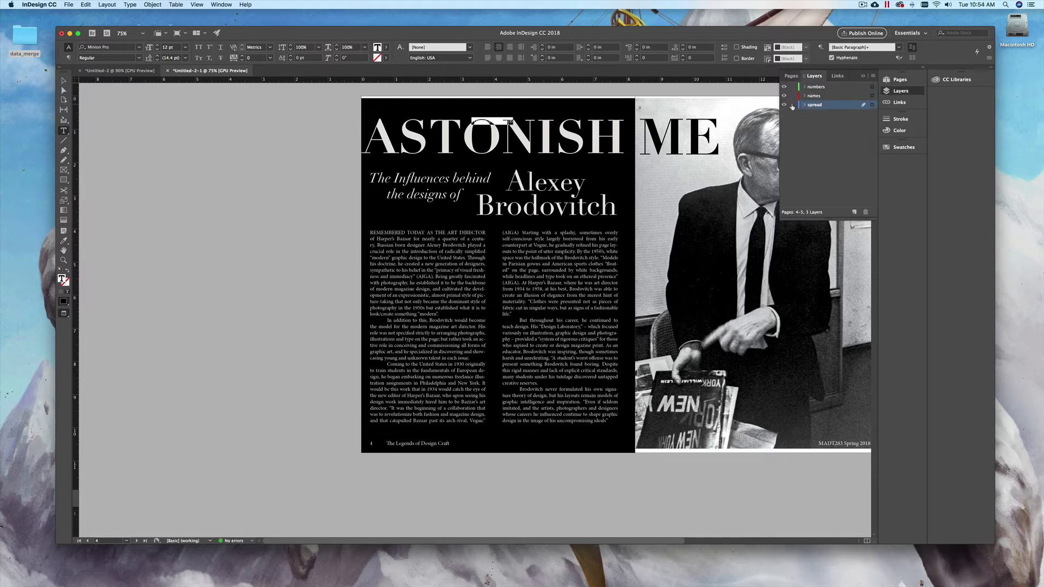
click(783, 106)
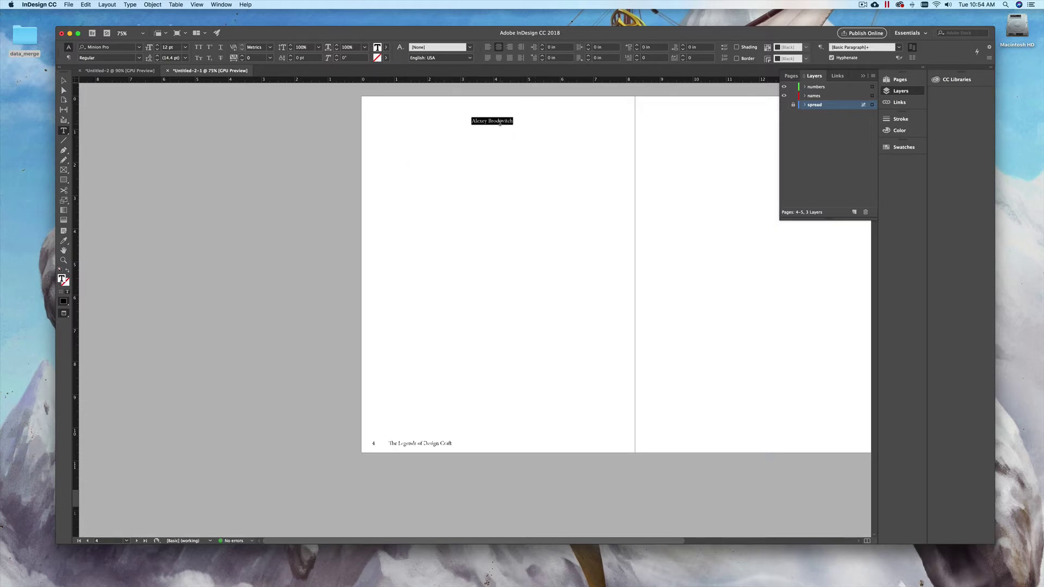
Step: Make the "names" layer active and reselect all the designer-name text on page 4
click(822, 98)
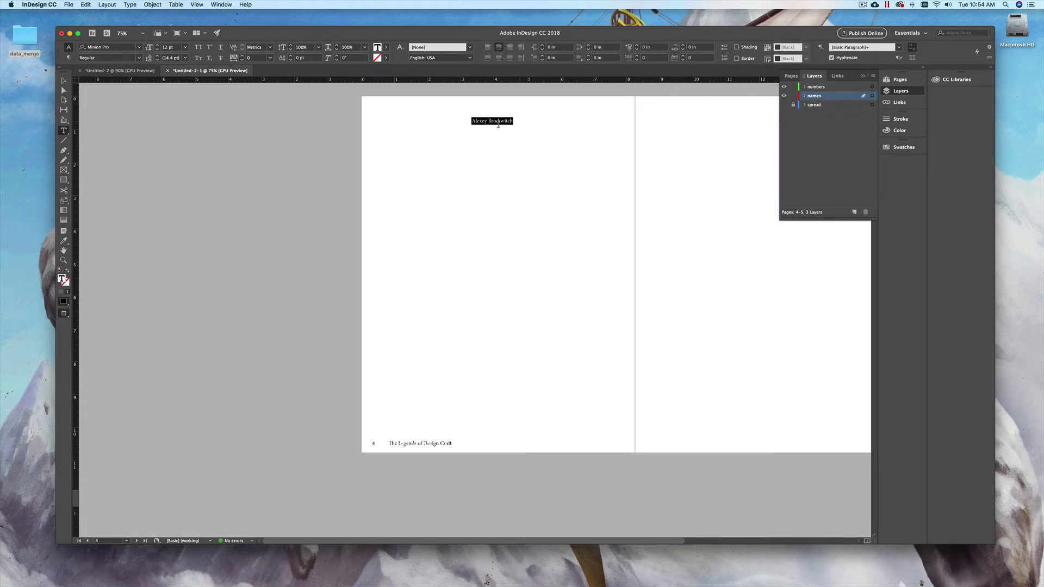
click(514, 121)
drag(515, 121, 445, 123)
Step: Switch to the Advanced workspace and look up where the paragraph and character style controls are found
click(908, 33)
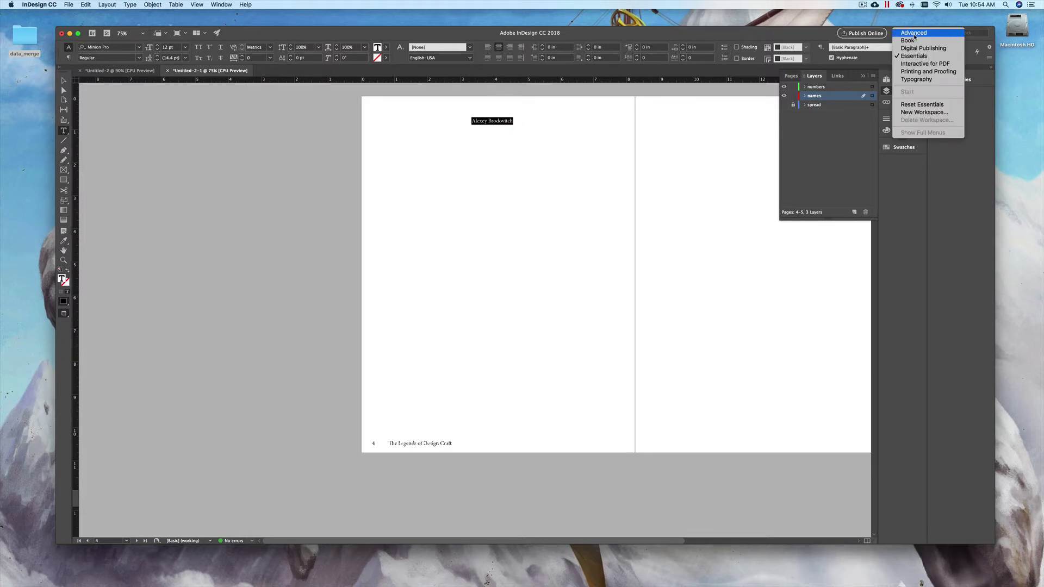
click(914, 33)
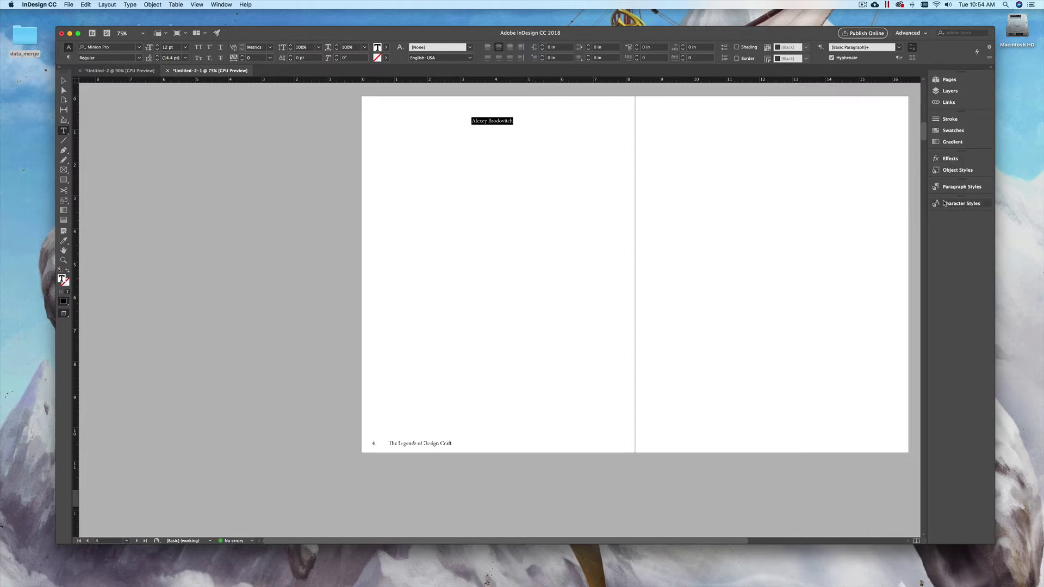
click(220, 4)
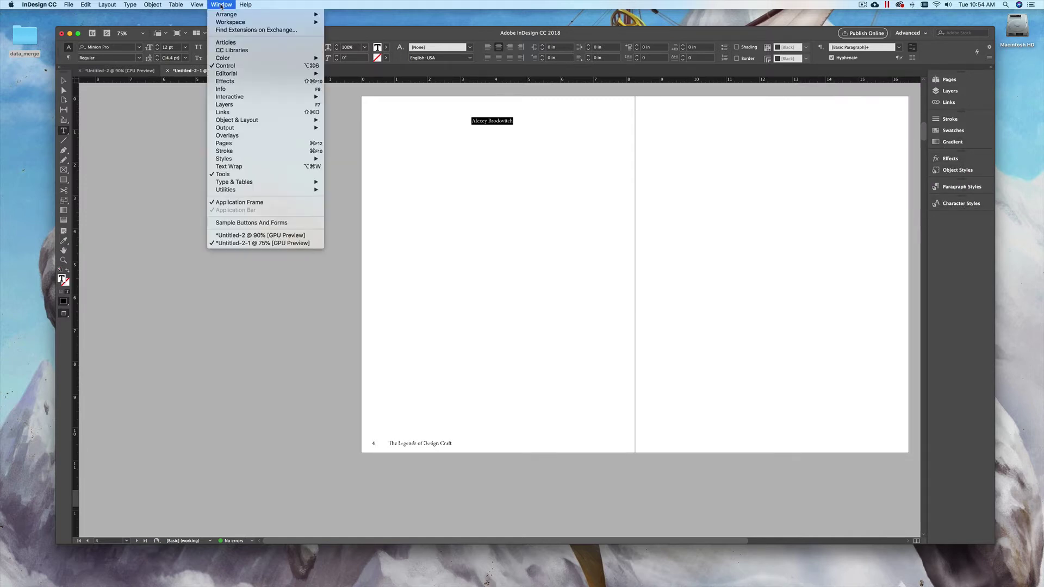
mouse_move(305, 158)
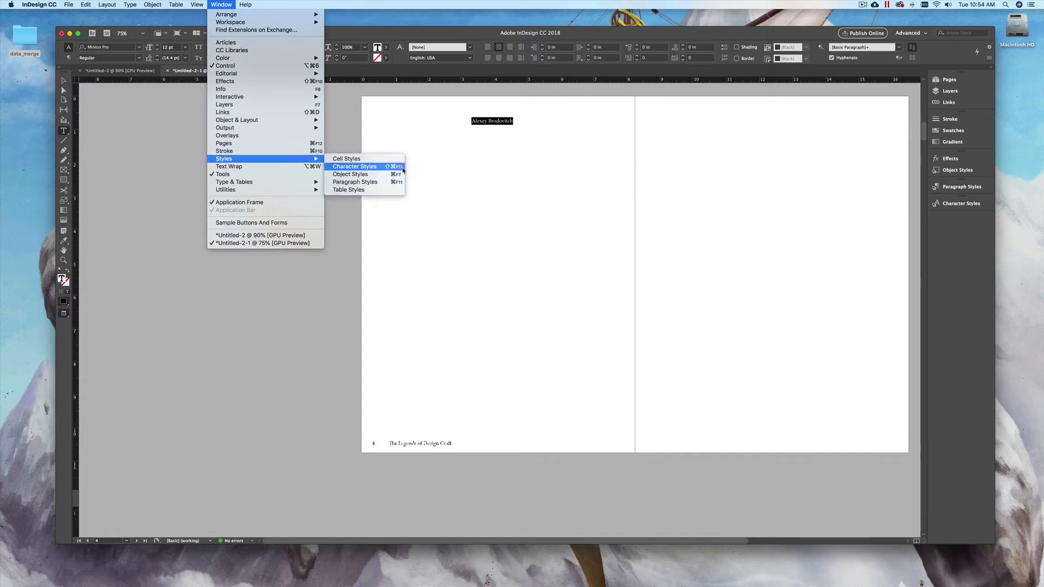
Step: Create a new paragraph style for the selected designer name and name it "toc"
click(961, 187)
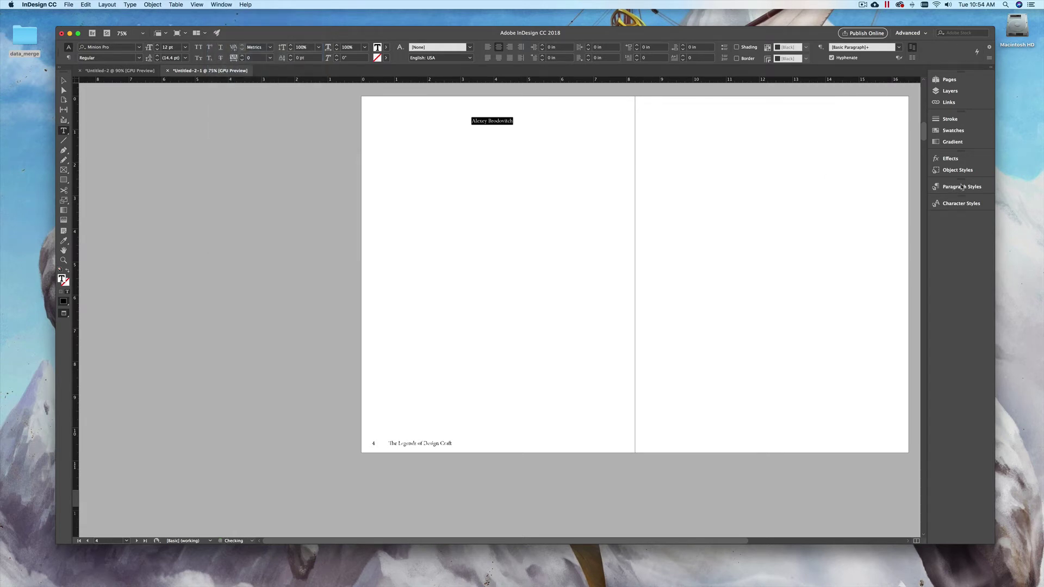
click(962, 187)
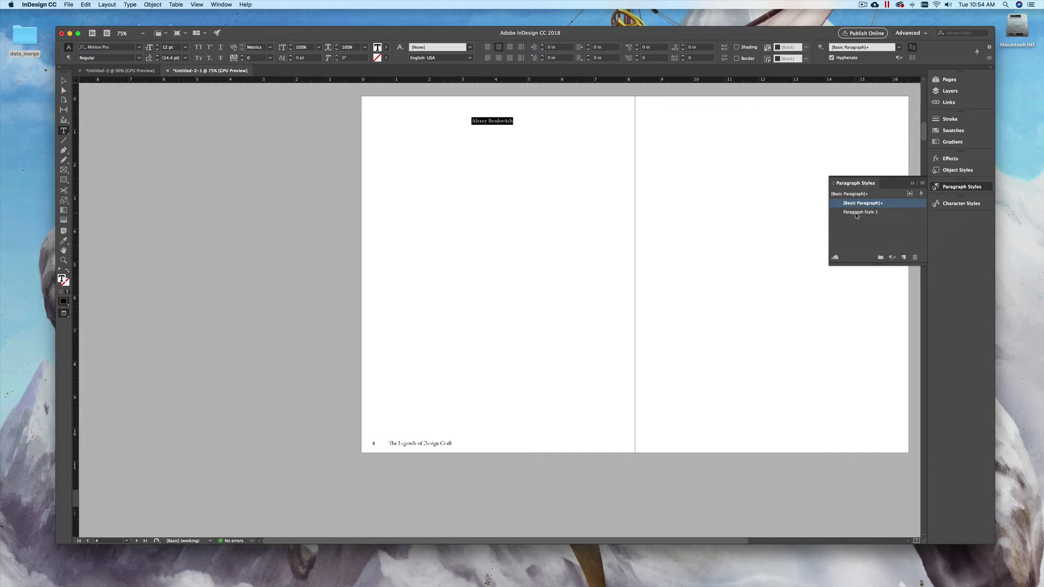
click(861, 212)
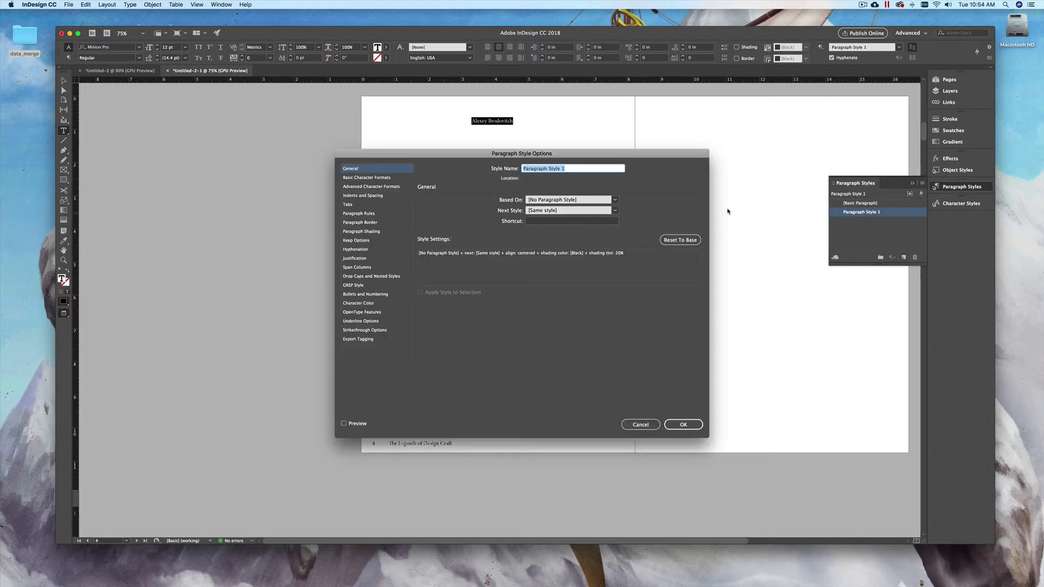
drag(534, 161, 728, 134)
click(813, 135)
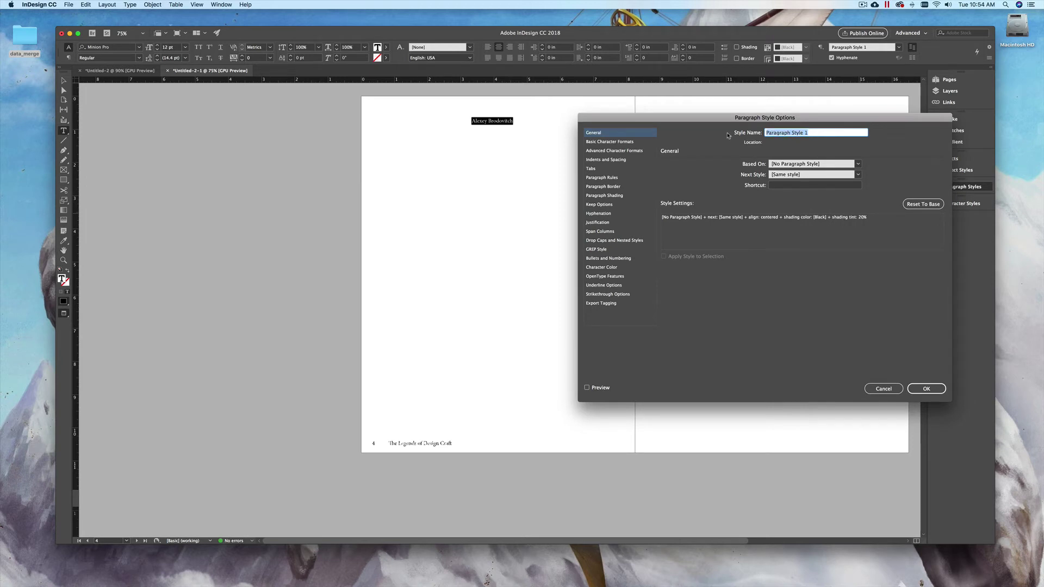
text(toc)
drag(681, 121, 696, 106)
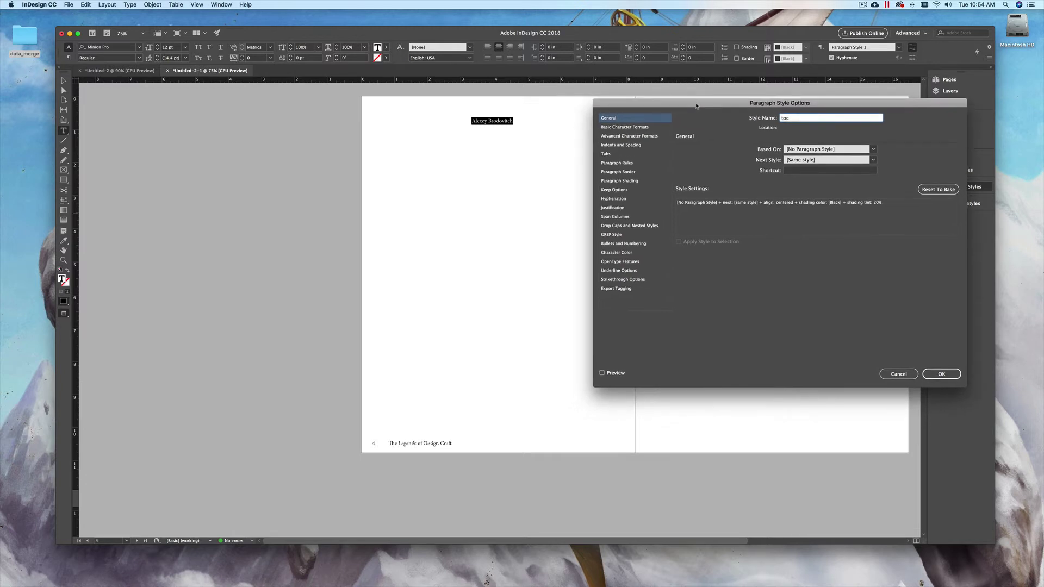
Step: Set the toc style's font to Rockwell-Bold at 30 pt and preview it on the page 4 name
click(622, 127)
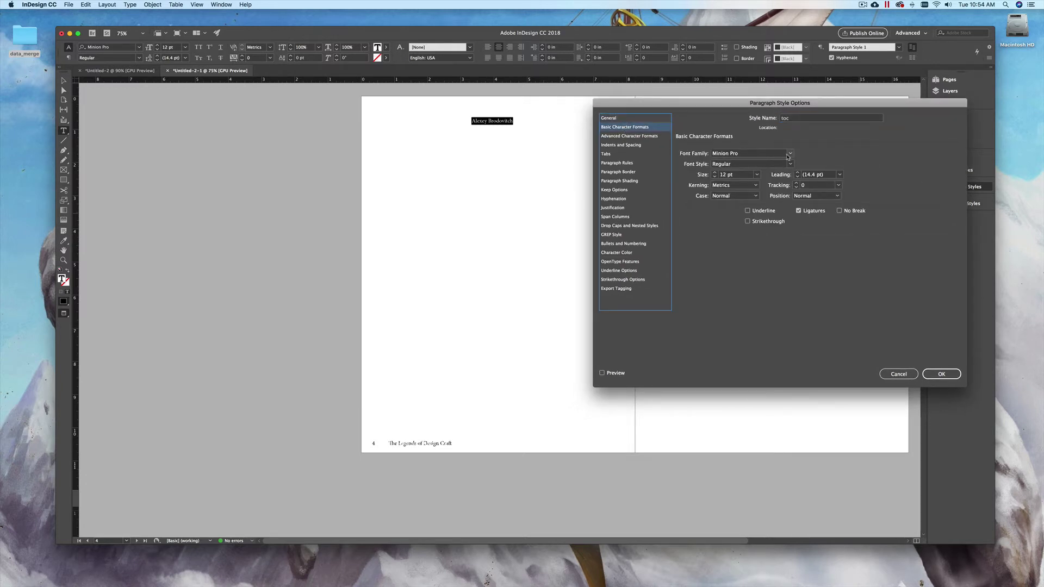
drag(755, 103, 817, 87)
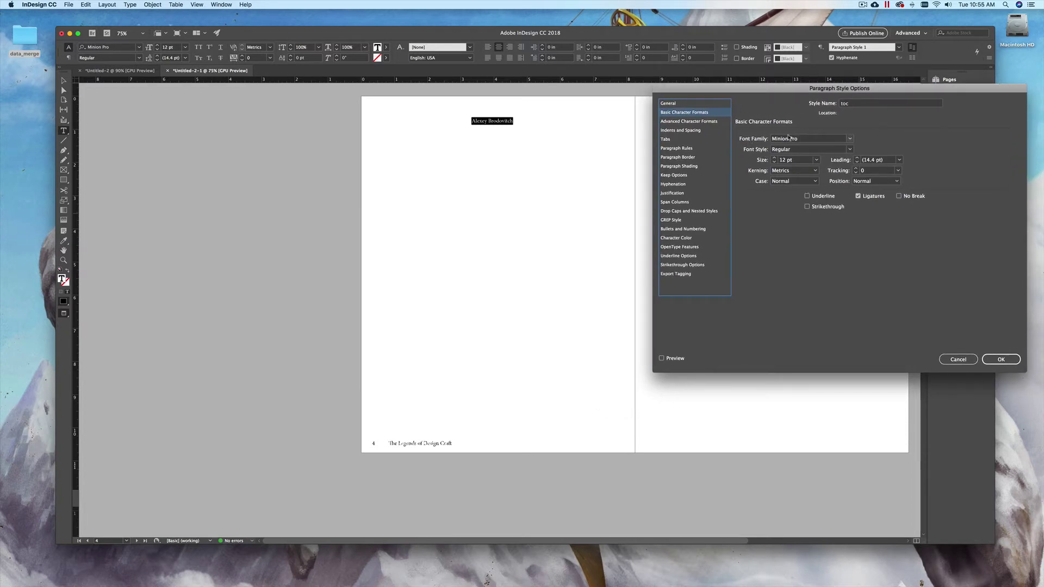
click(850, 139)
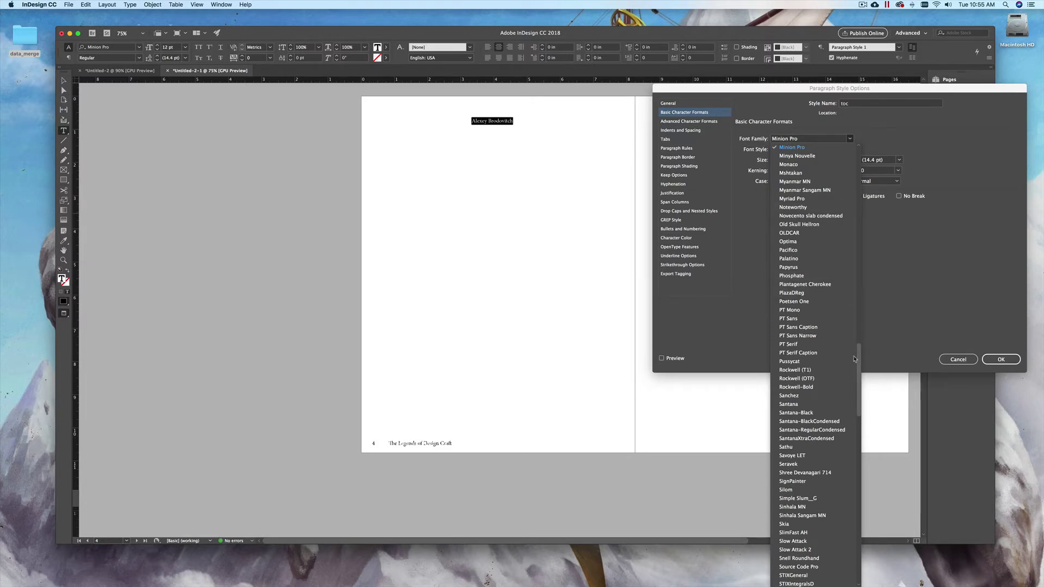
click(809, 388)
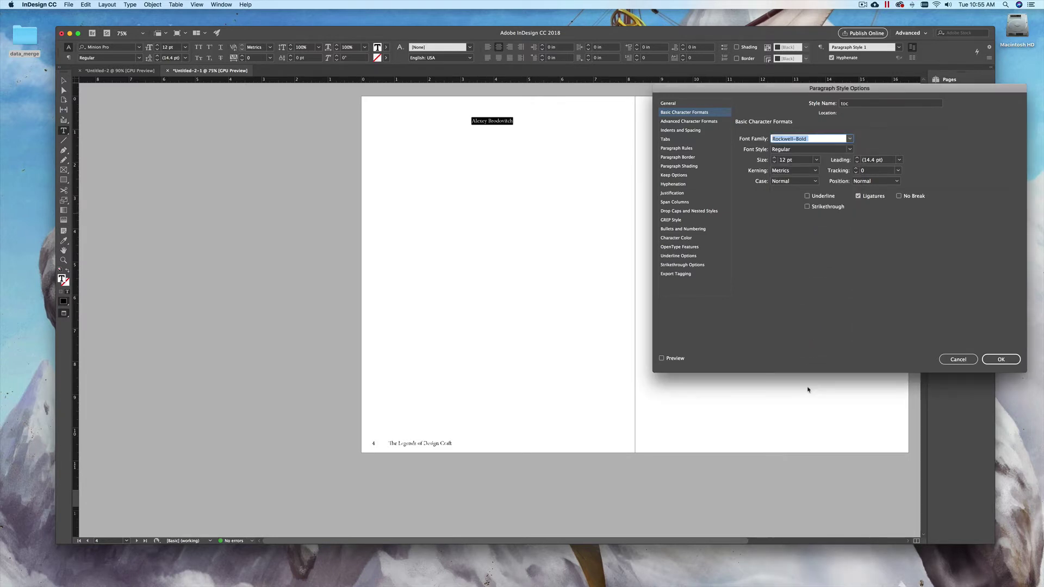
click(816, 160)
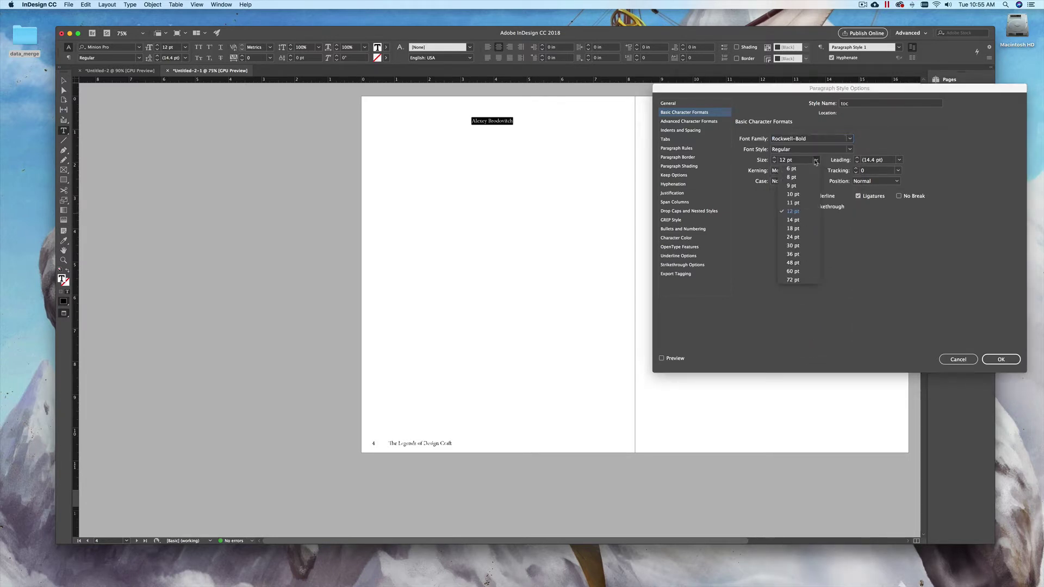
click(793, 246)
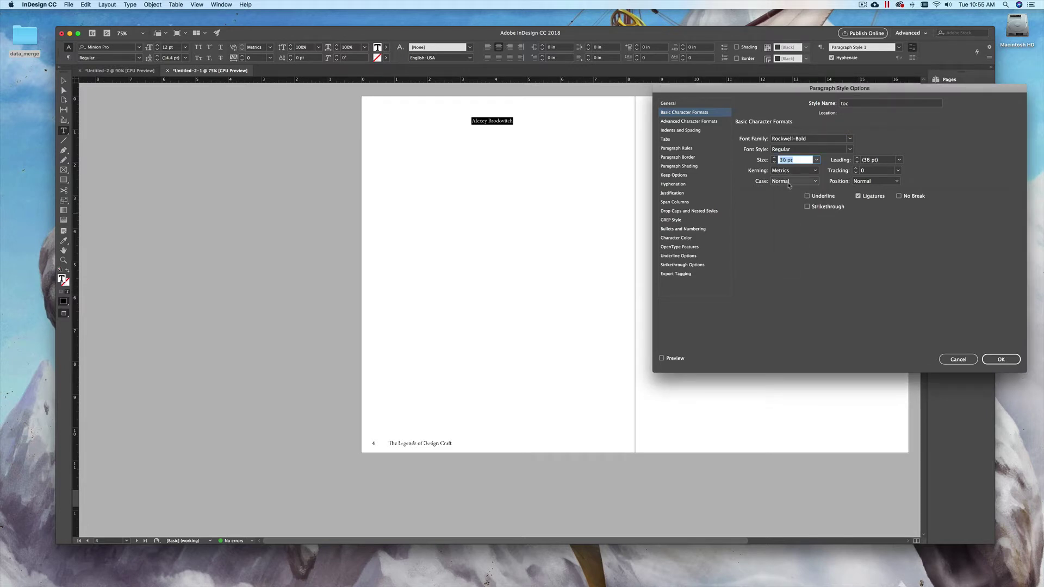
click(663, 358)
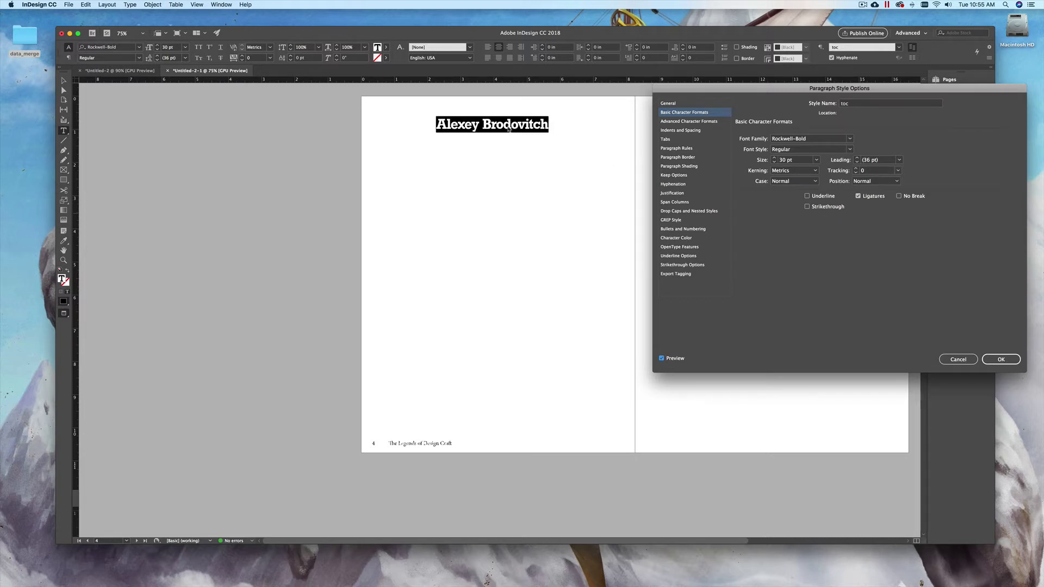
Step: Set the toc style's tracking to 25, trying 10 first
click(898, 170)
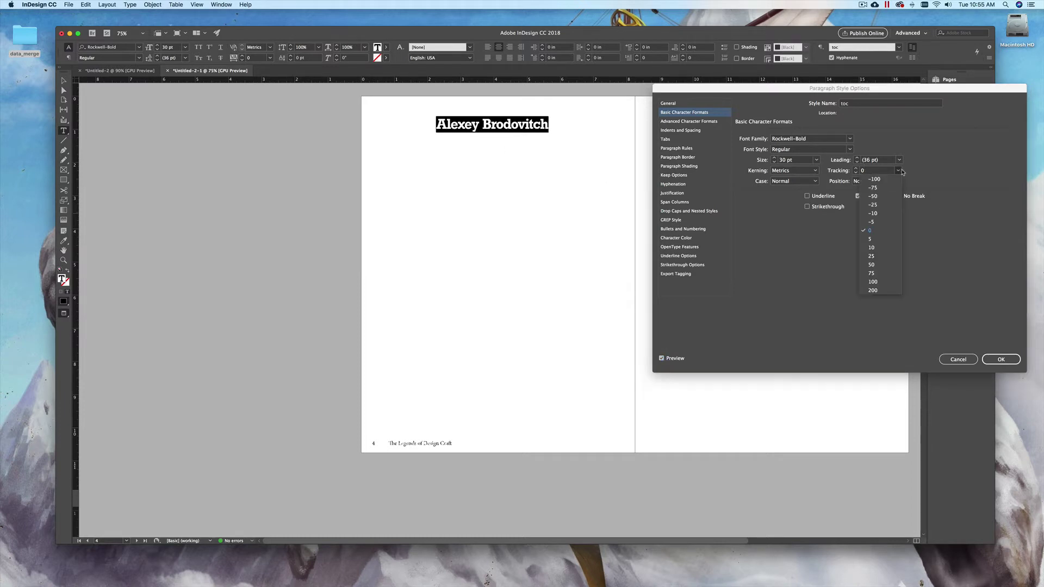
click(871, 248)
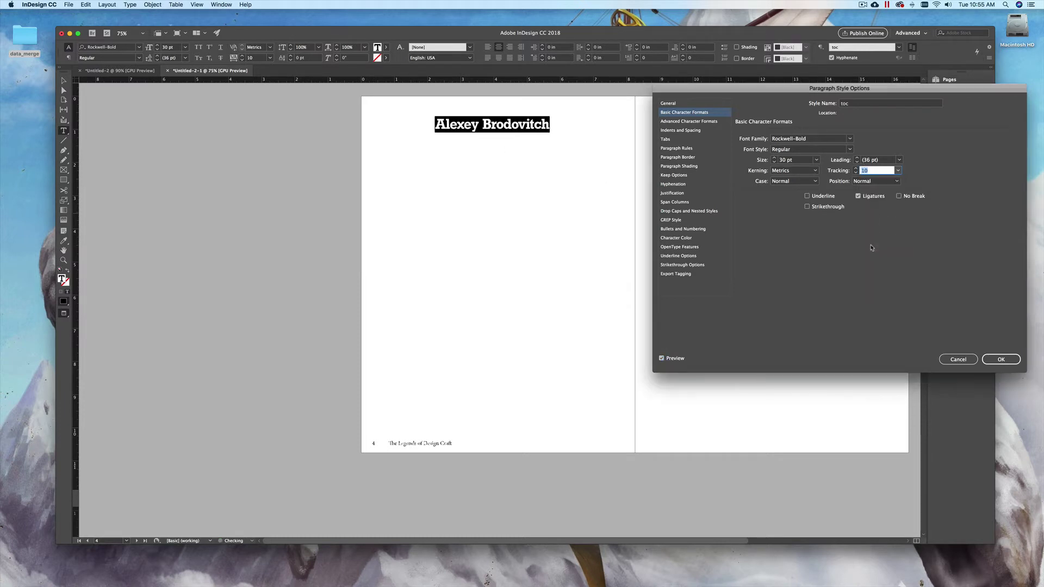
click(899, 171)
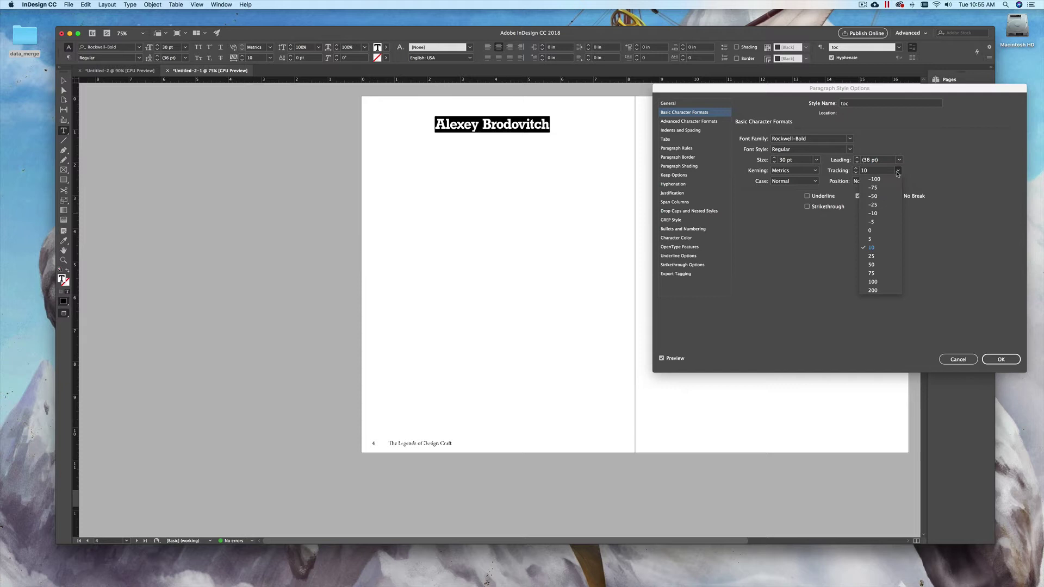
click(874, 255)
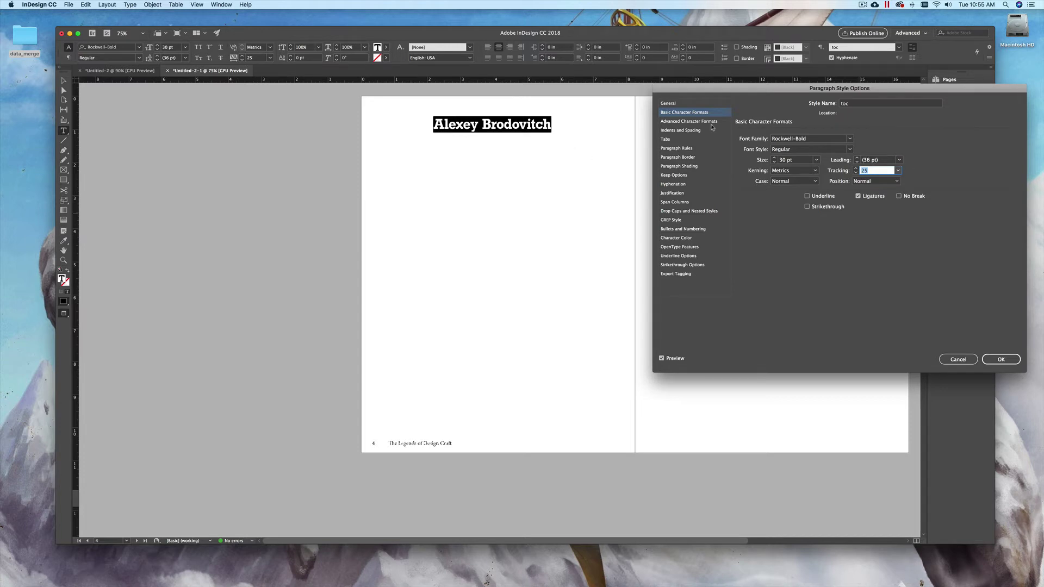
Step: Check the toc style's advanced character, indent and tab settings, save the style, and deselect the name frame
click(682, 122)
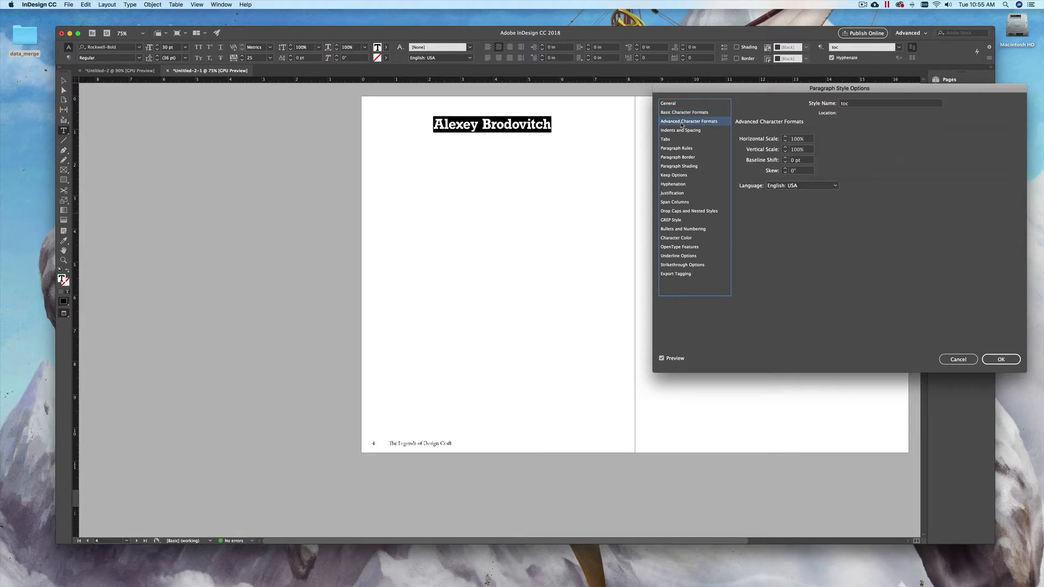
click(686, 131)
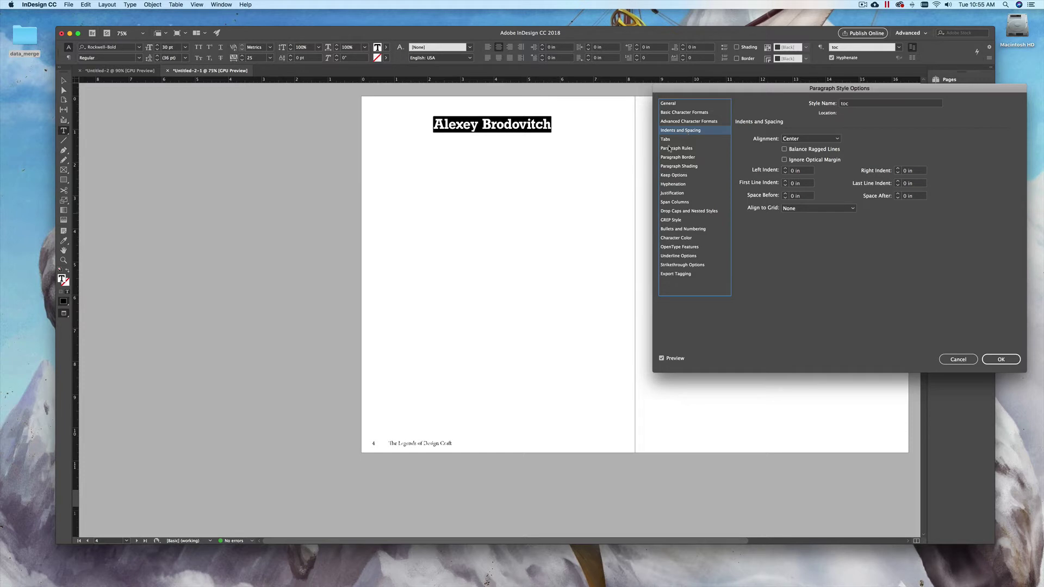
click(666, 140)
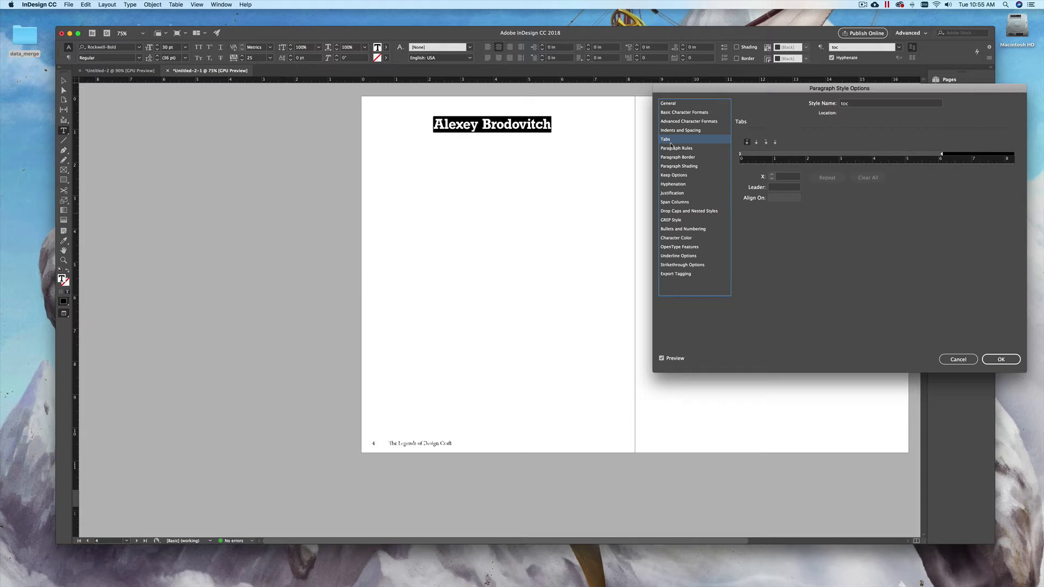
click(673, 113)
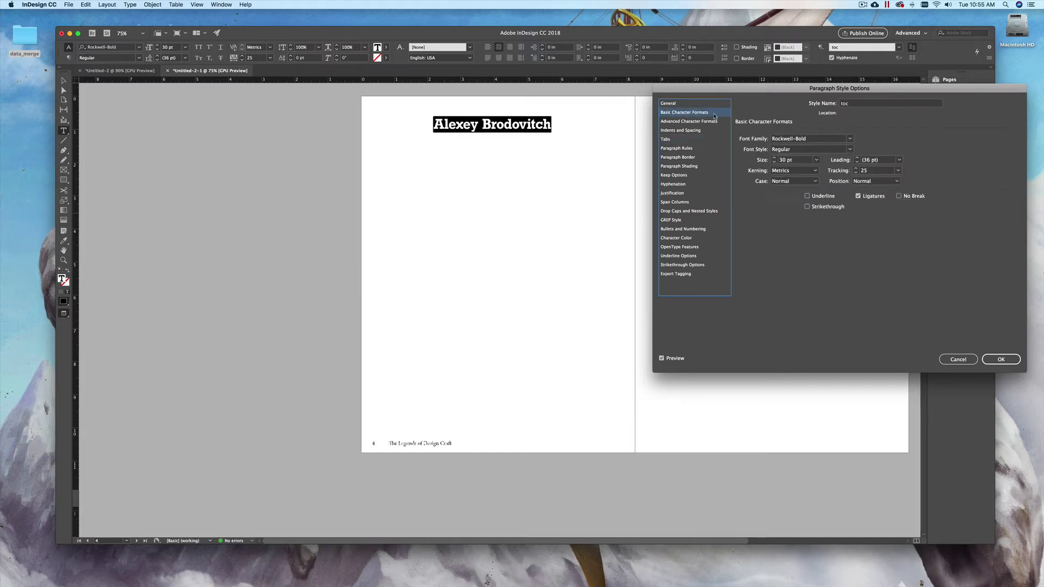
click(1001, 359)
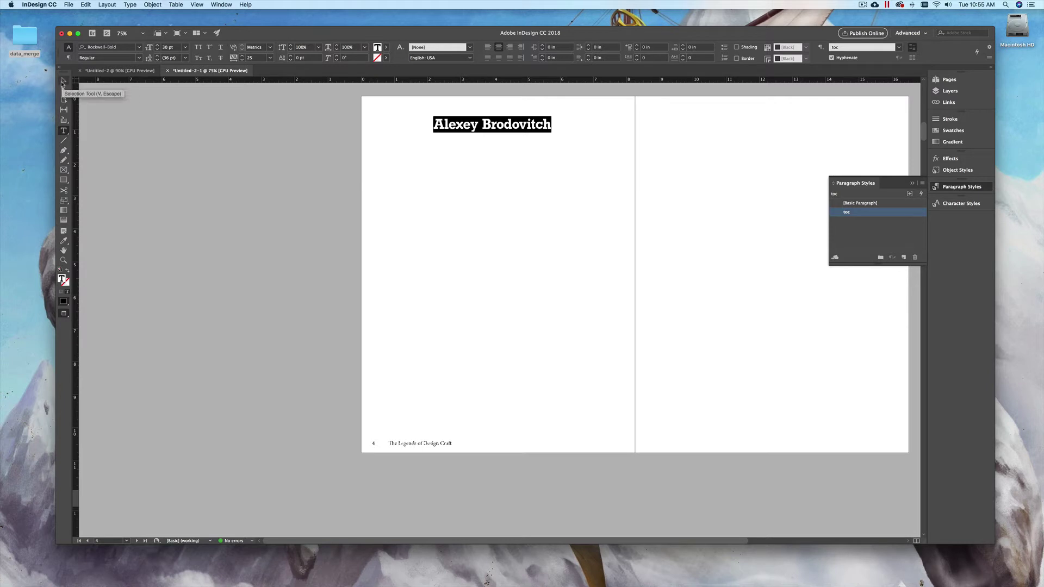
click(64, 80)
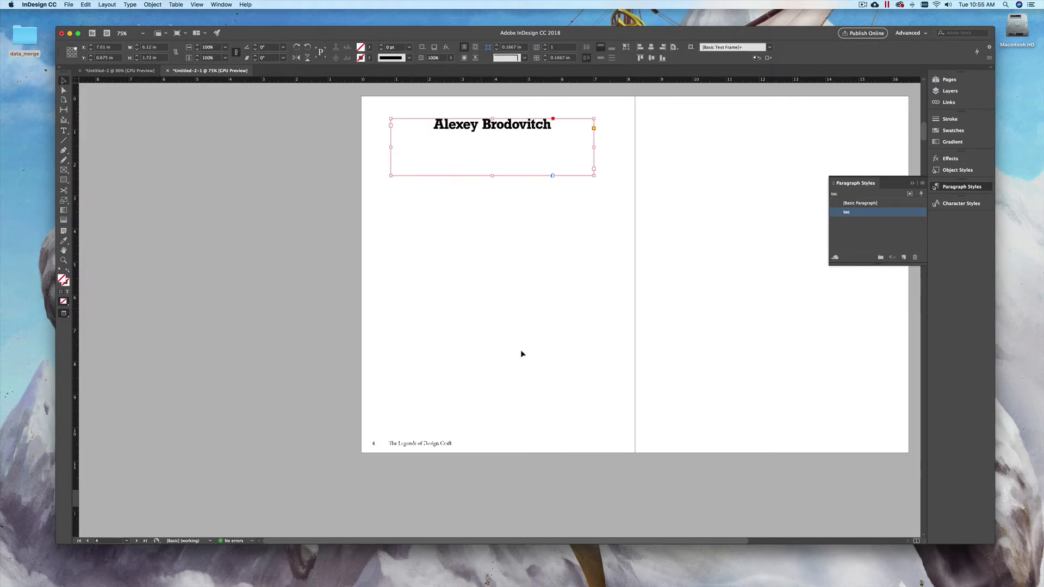
click(498, 280)
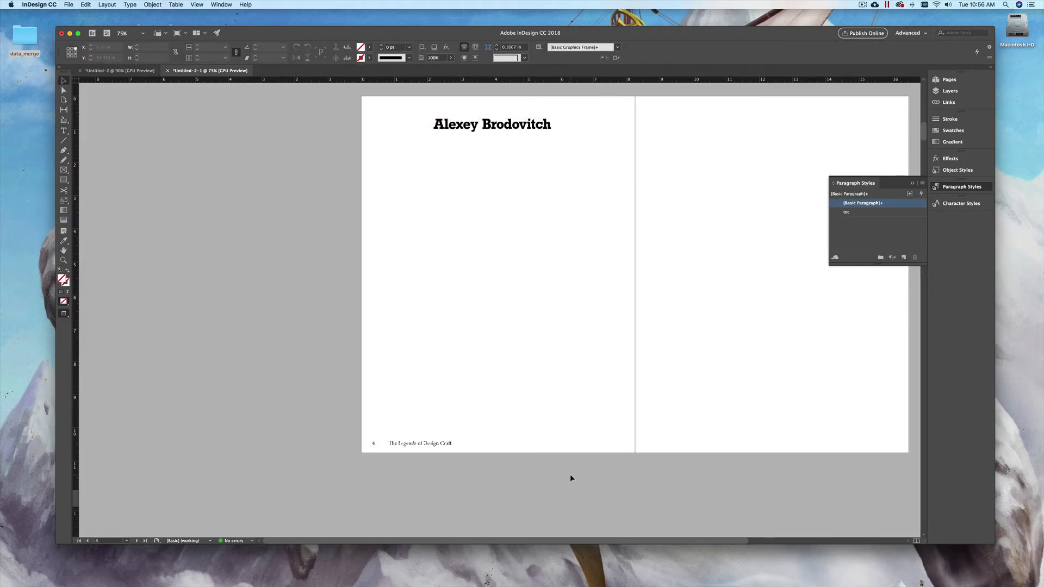
Step: Go to page 6, select its designer-name frame, and float the Paragraph Styles panel beside the page
click(949, 80)
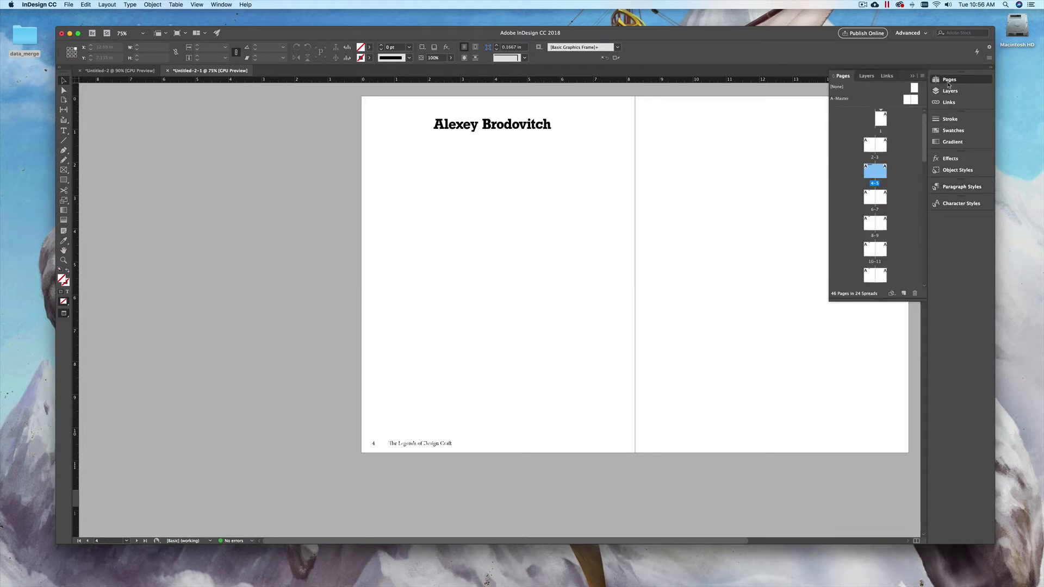
double_click(867, 199)
click(493, 121)
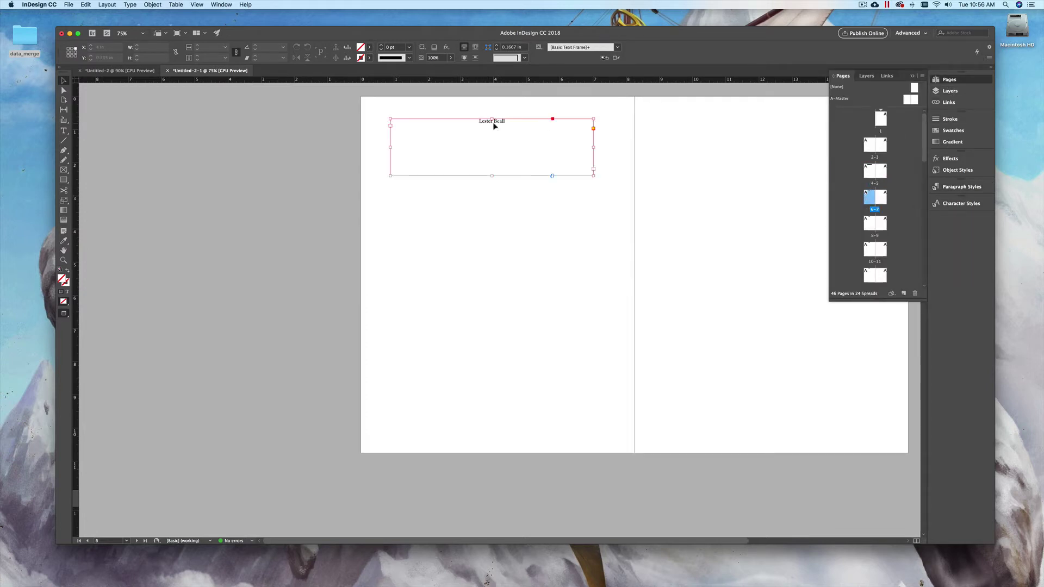
click(949, 188)
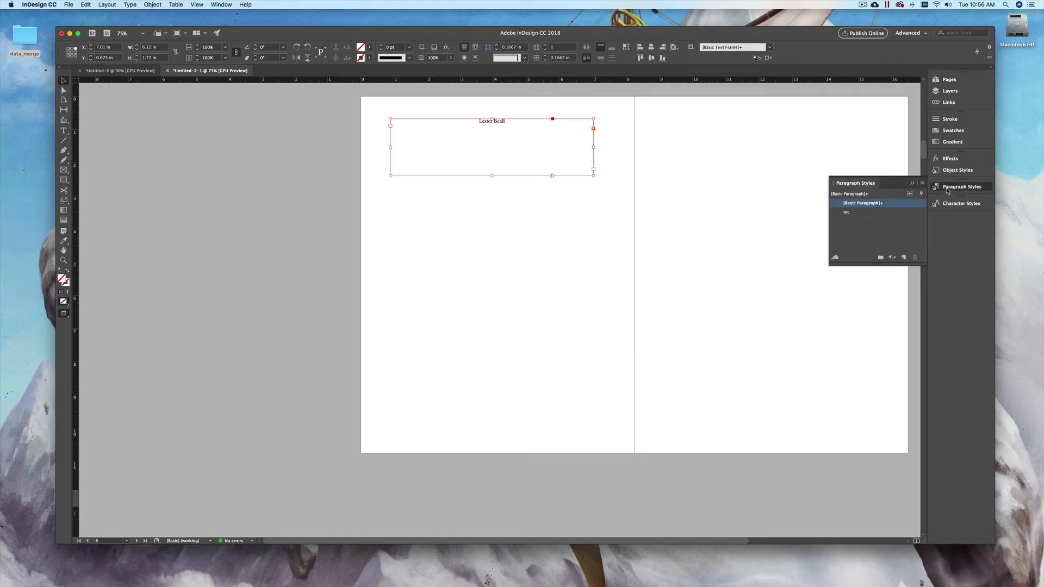
drag(858, 185, 274, 108)
Step: Select the whole designer name on page 6 and apply the toc paragraph style
double_click(502, 127)
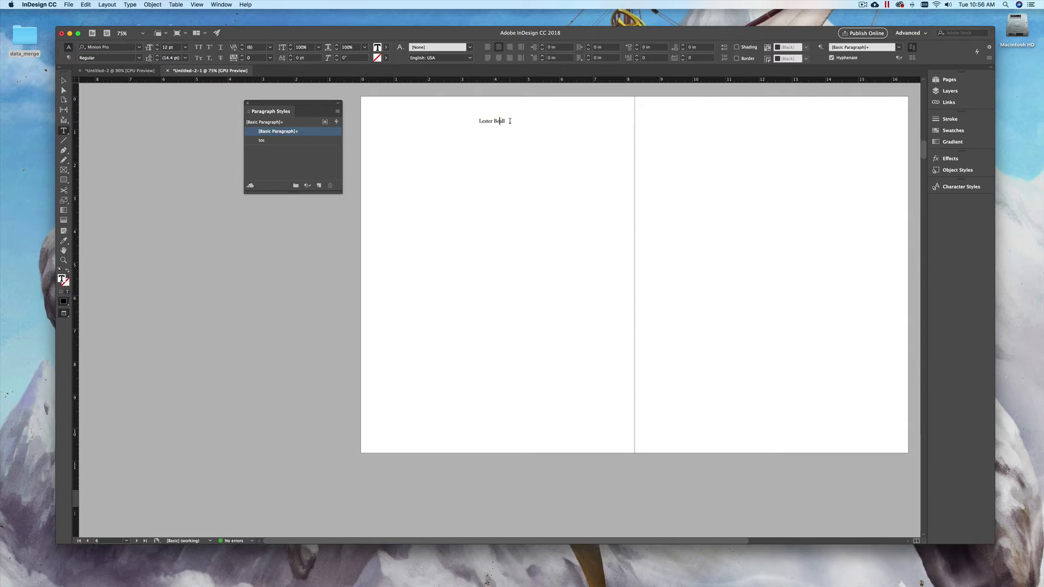
drag(505, 120, 431, 121)
click(274, 142)
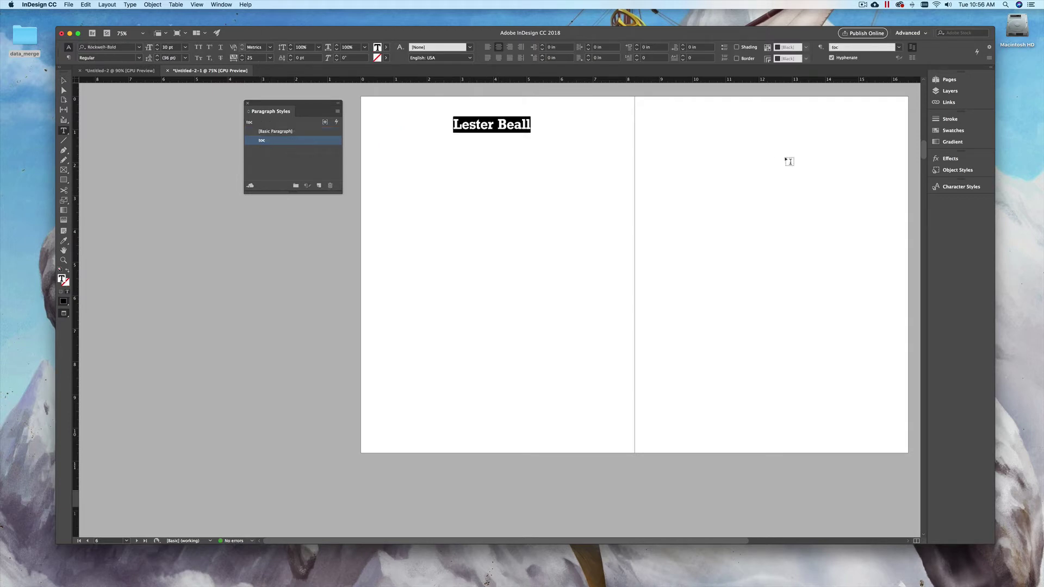
Step: Detach the Pages panel and place it next to the floating Paragraph Styles panel
click(949, 80)
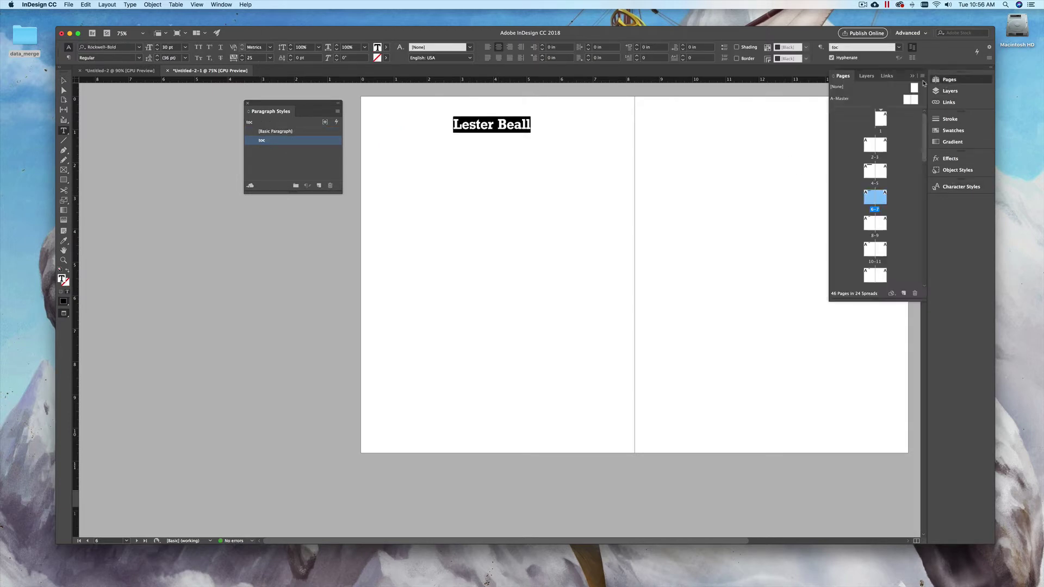
drag(844, 78, 152, 100)
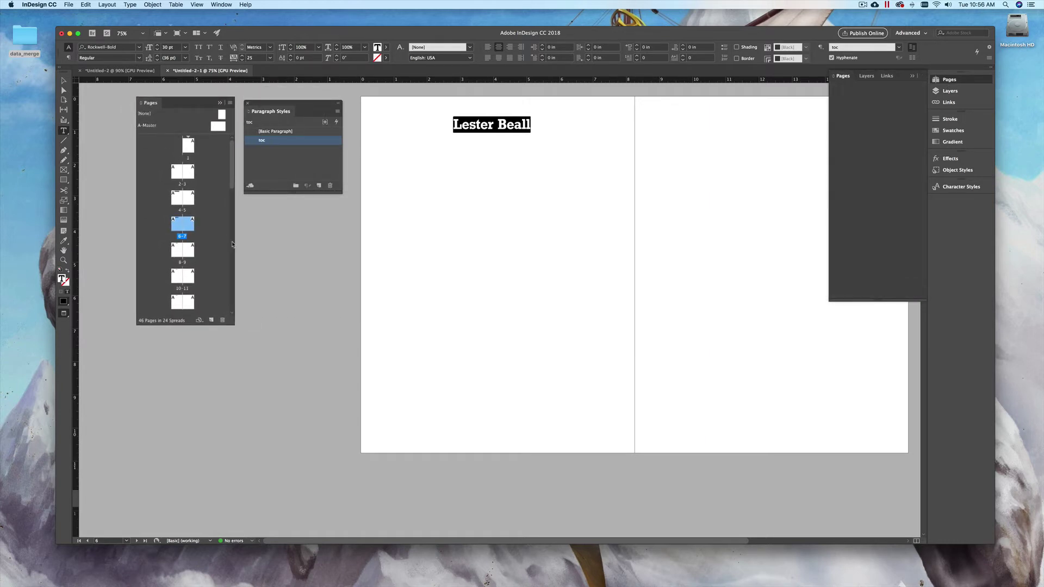
Step: Apply the toc paragraph style to the whole designer names on pages 8 and 10
double_click(182, 262)
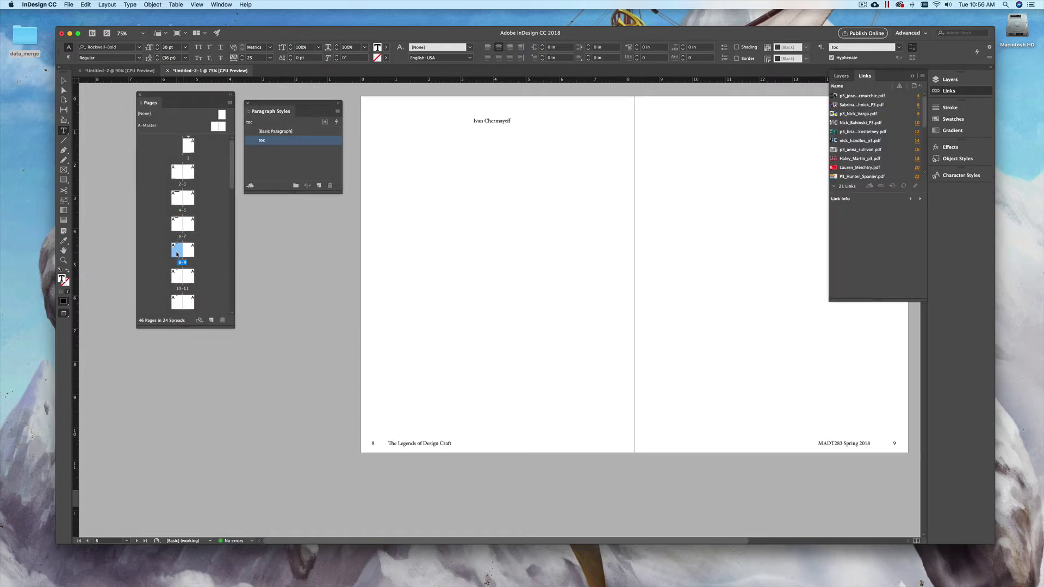
click(518, 121)
drag(510, 121, 461, 121)
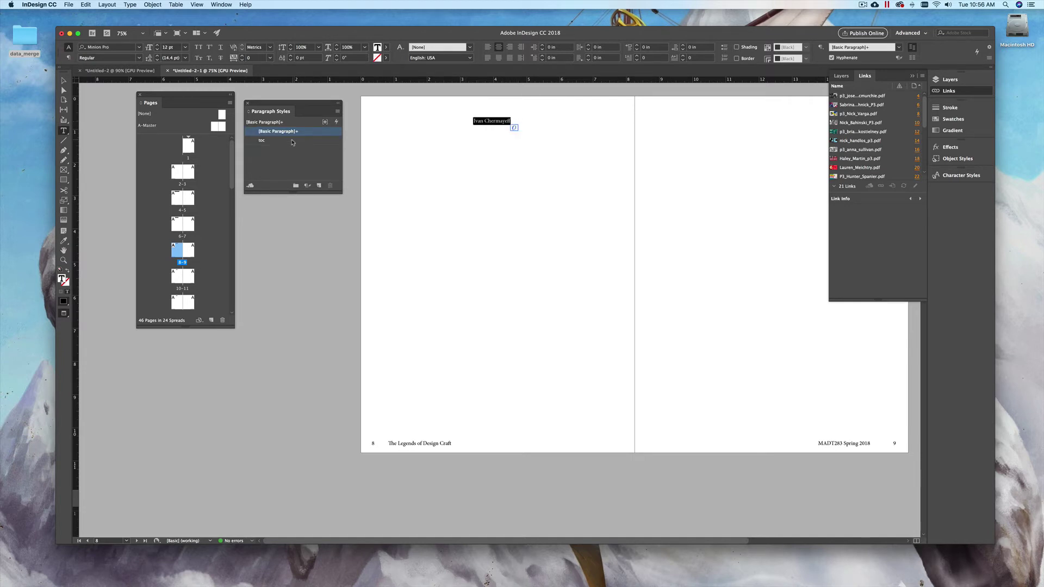
click(294, 141)
double_click(177, 278)
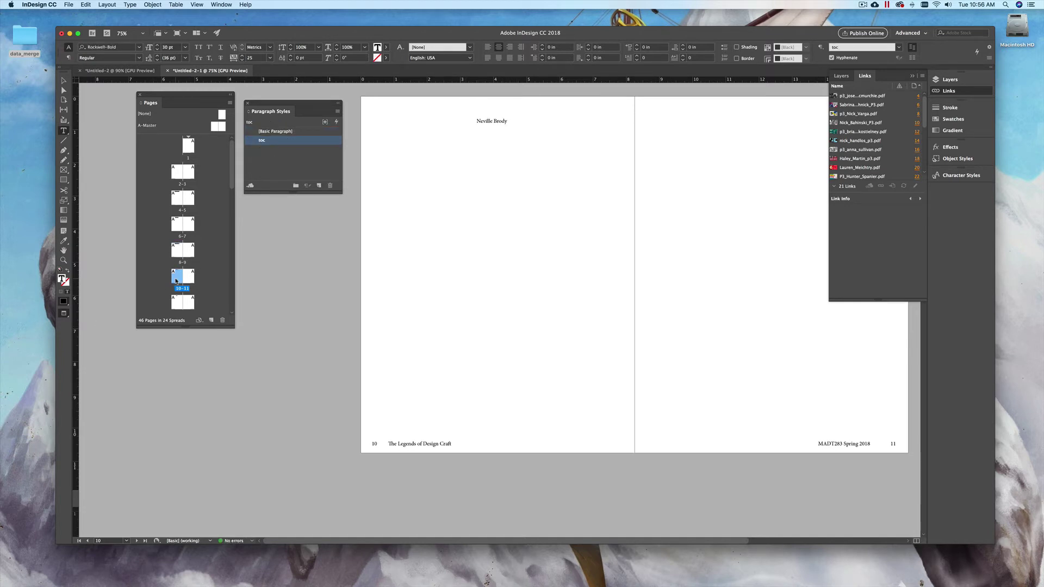
drag(509, 120, 475, 121)
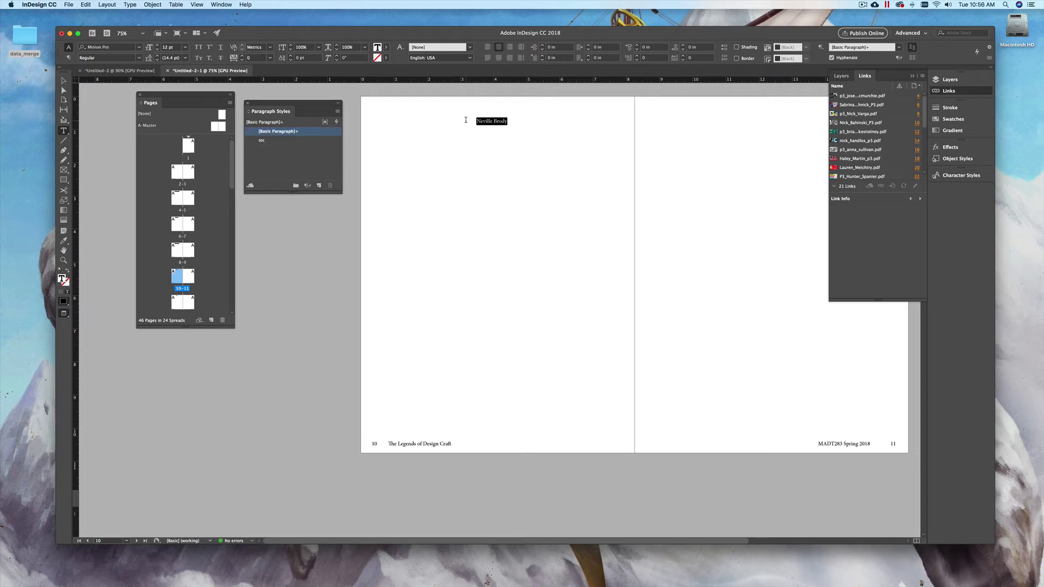
click(260, 141)
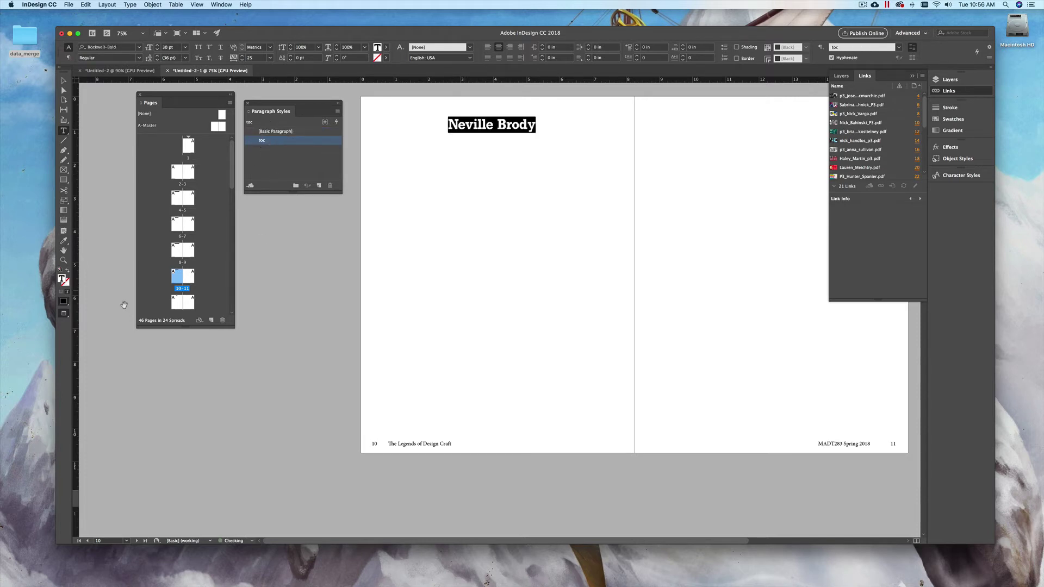
Step: Apply the toc paragraph style to the whole designer names on pages 12 and 14
click(174, 304)
double_click(174, 306)
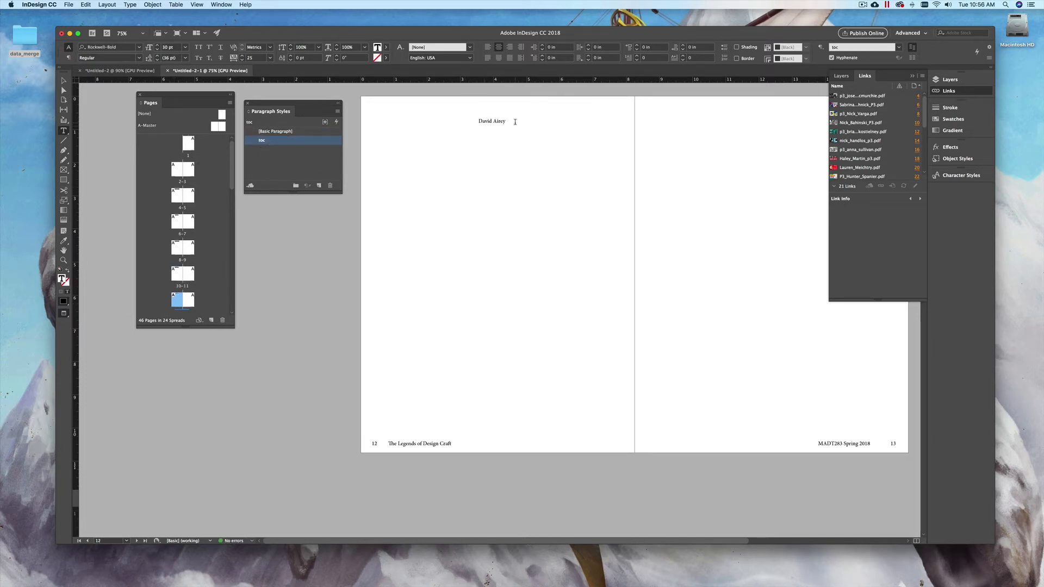
drag(504, 121, 475, 120)
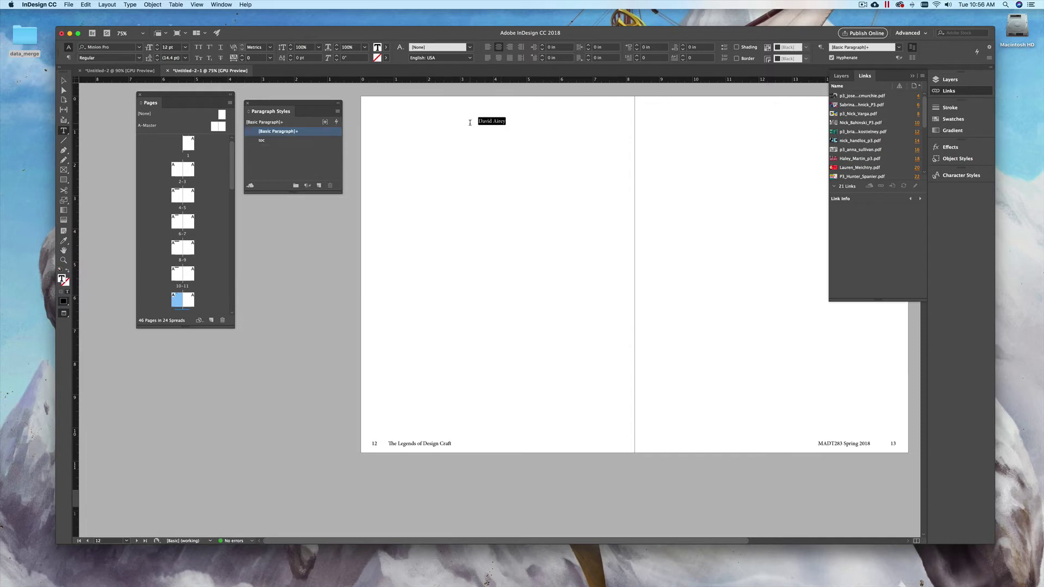
click(289, 143)
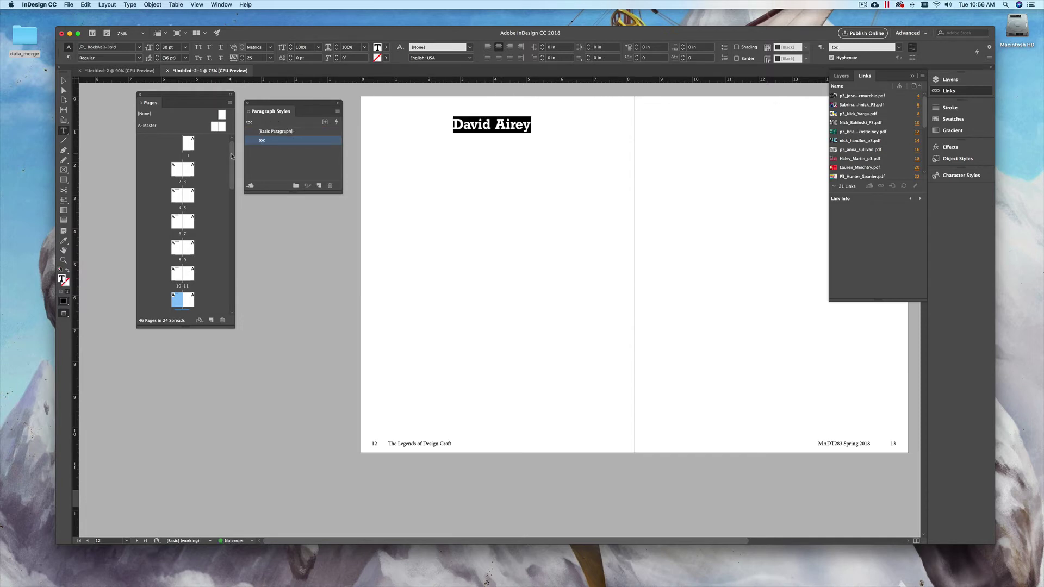
drag(231, 157, 229, 185)
double_click(175, 220)
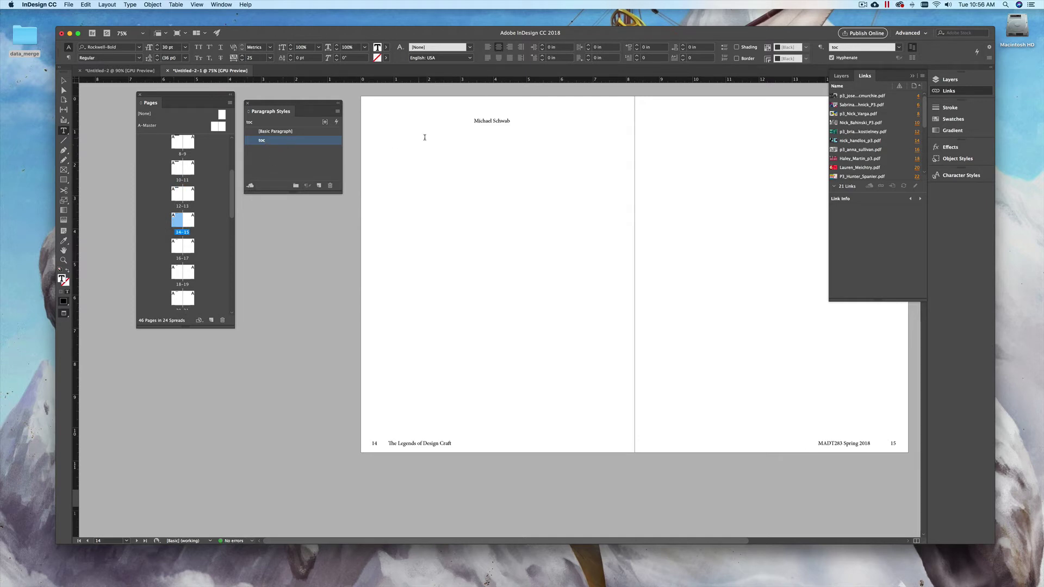
drag(511, 121, 472, 121)
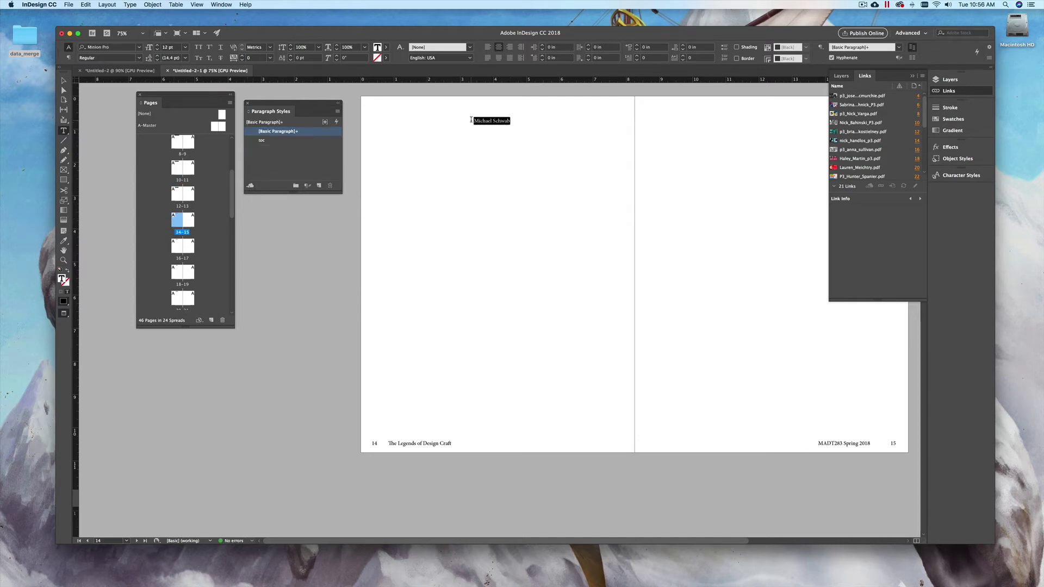
click(311, 141)
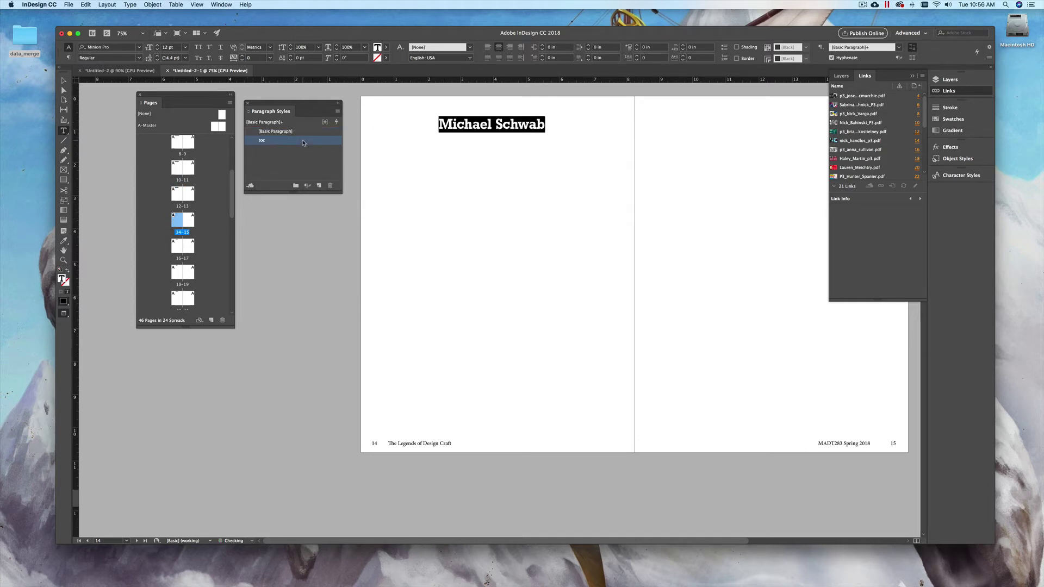
Step: Apply the toc paragraph style to the whole designer names on pages 16 and 18
double_click(176, 246)
drag(507, 121, 477, 122)
click(266, 141)
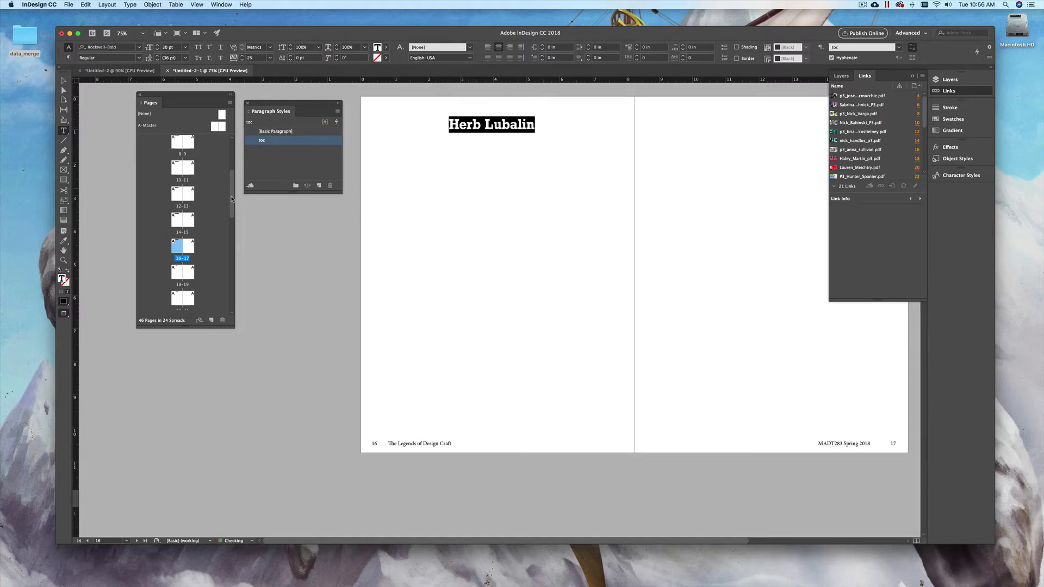
scroll(234, 201, down, 2)
double_click(179, 207)
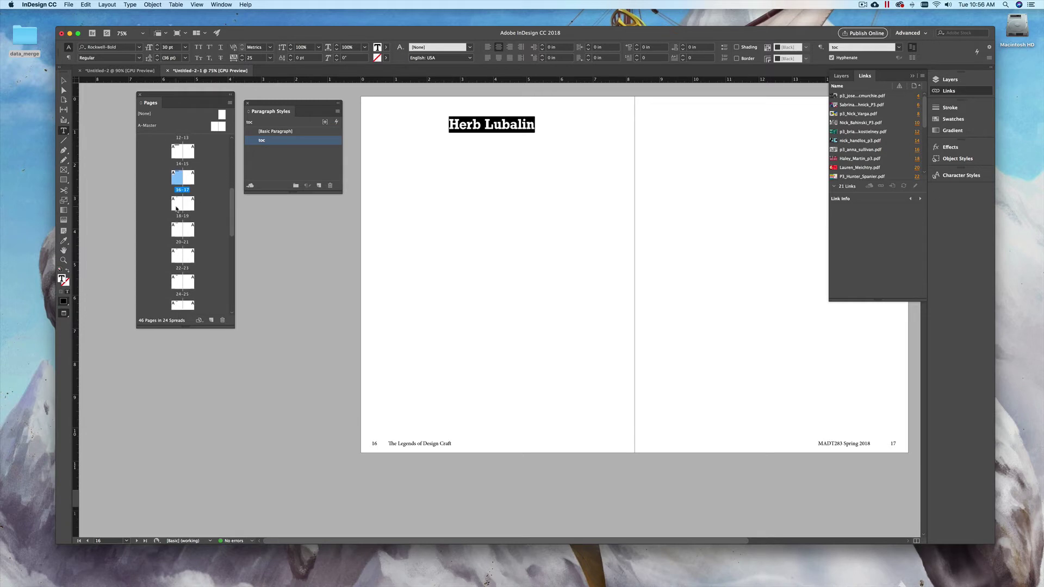
drag(505, 122, 475, 121)
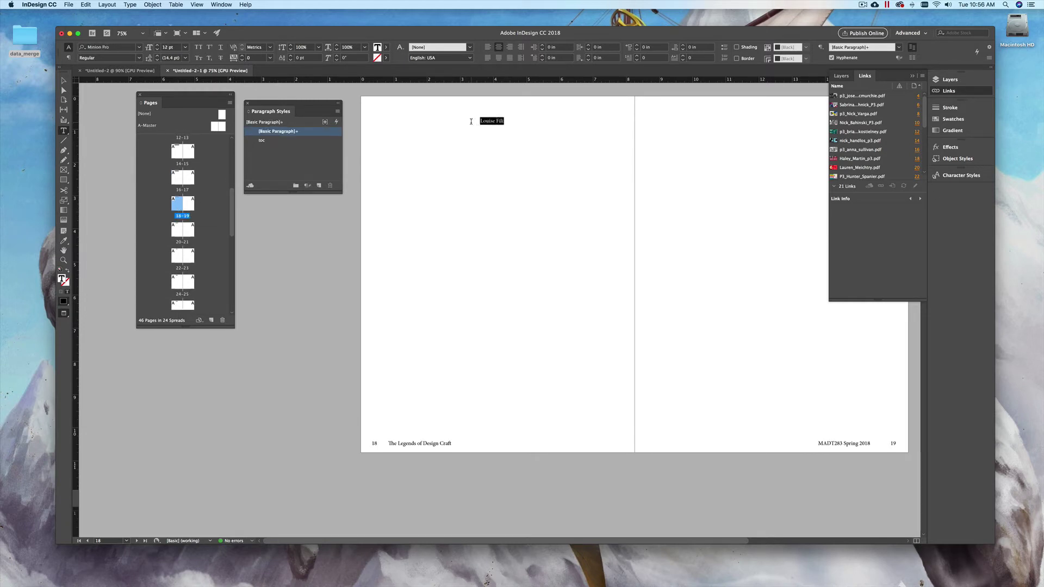
click(270, 140)
Step: Go to page 20 and apply the toc paragraph style to its whole designer name
double_click(179, 231)
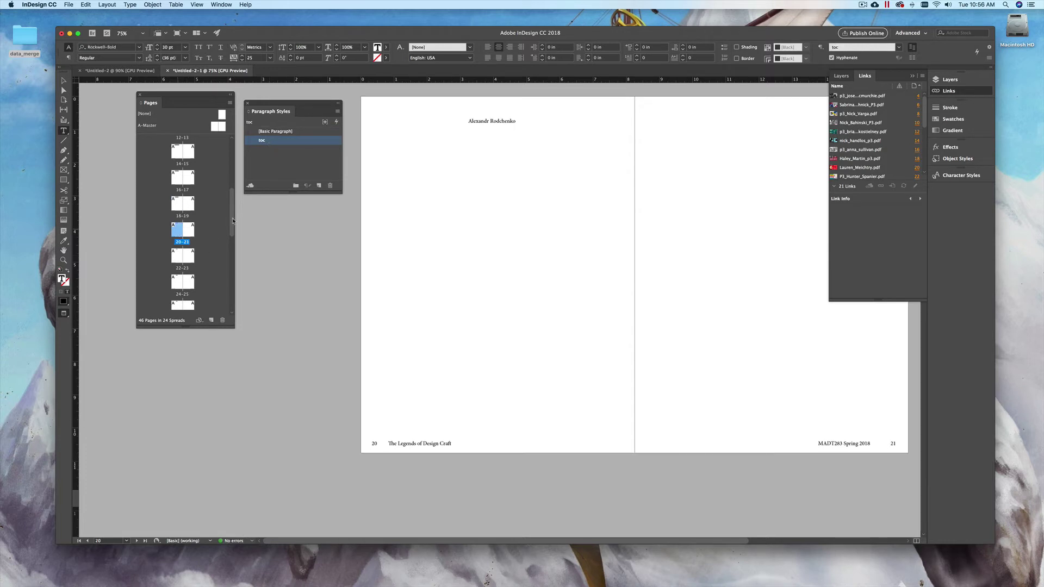
drag(519, 120, 467, 121)
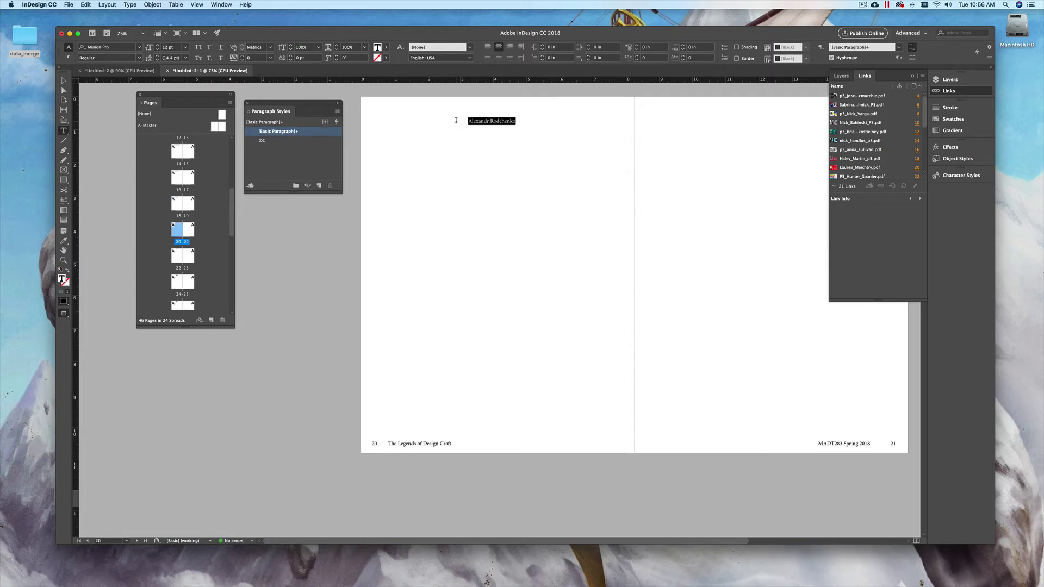
click(264, 143)
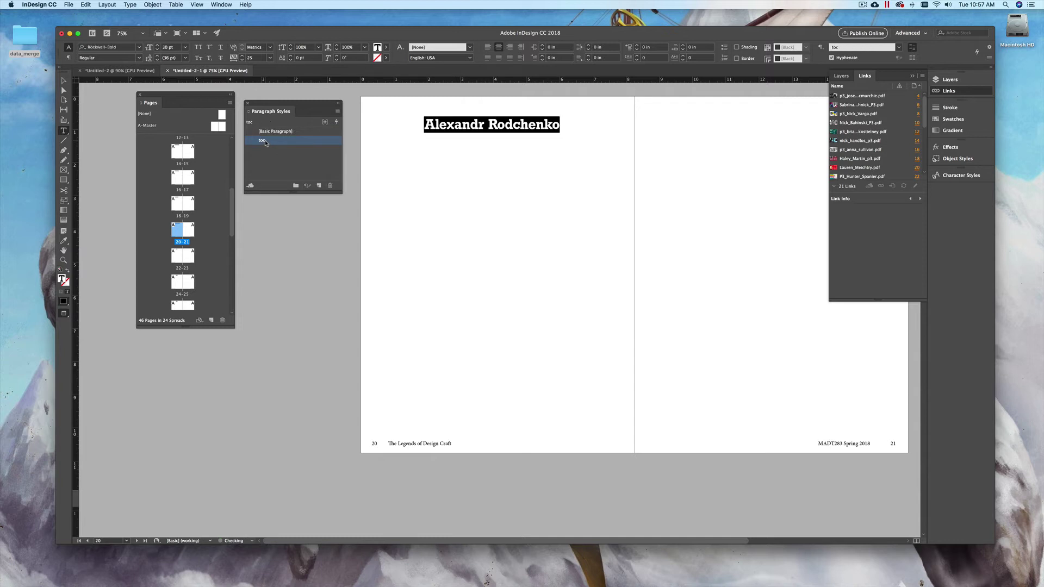
Step: Close the floating Paragraph Styles and Pages panels, collapse the Links panel, and reset the Advanced workspace
scroll(230, 228, down, 5)
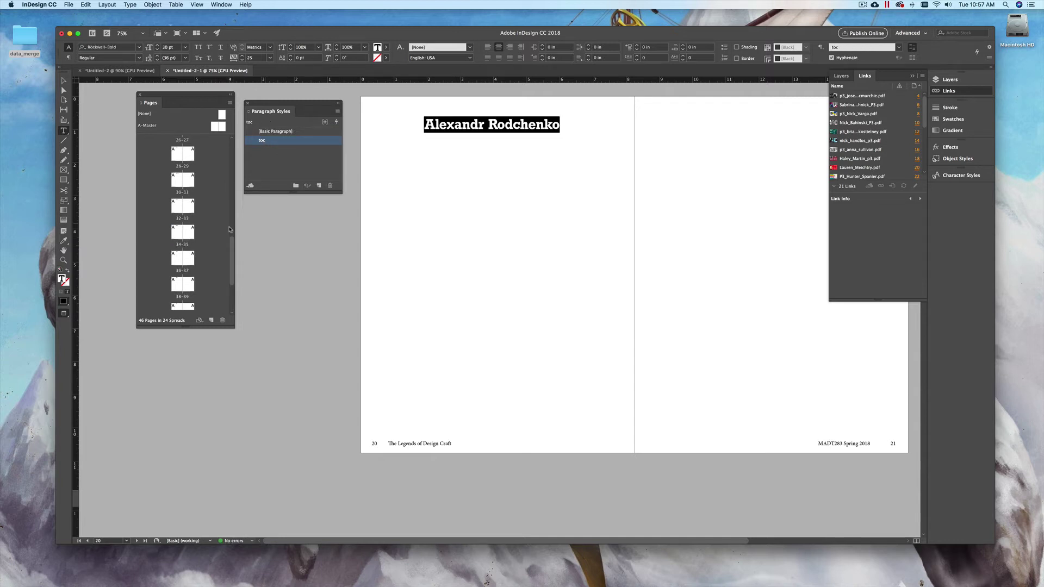
drag(230, 259, 232, 202)
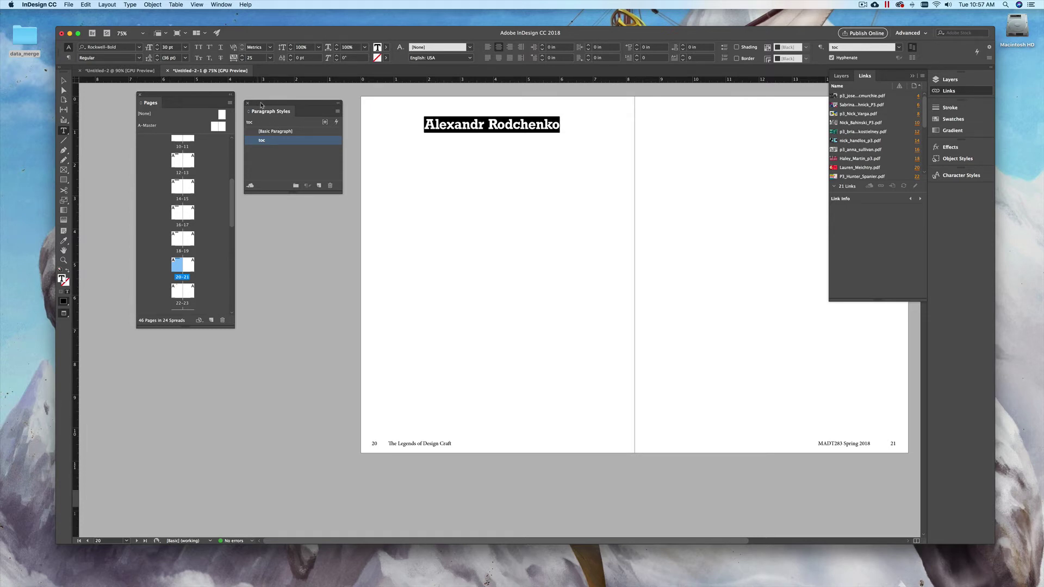
drag(260, 104, 256, 96)
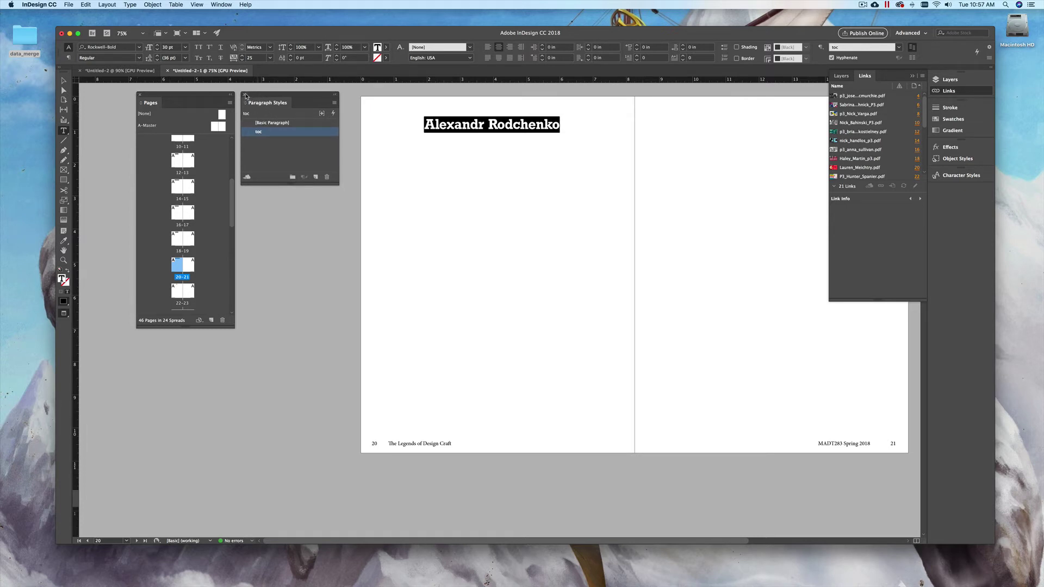
click(243, 95)
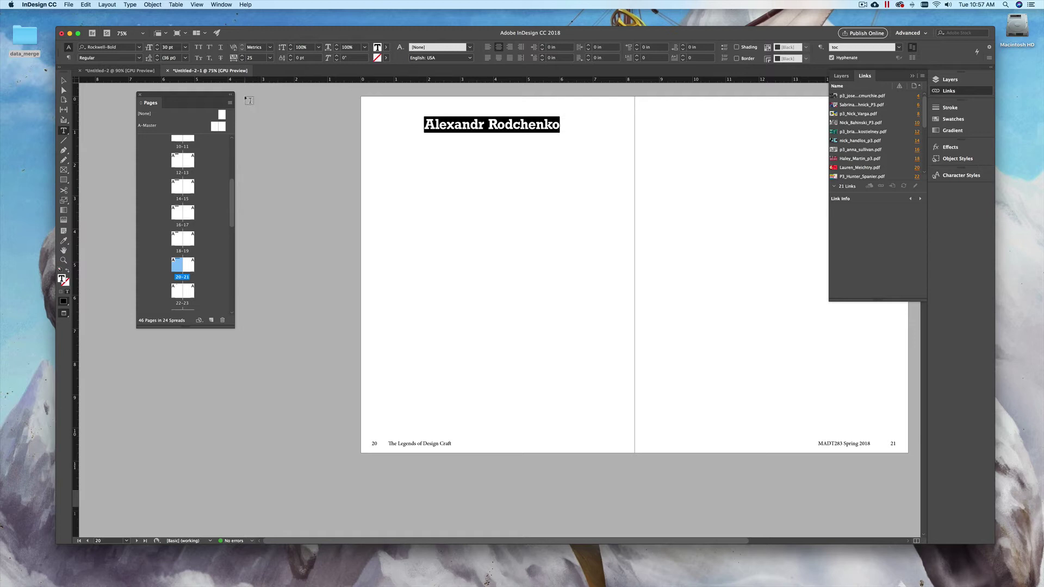
click(138, 96)
click(912, 77)
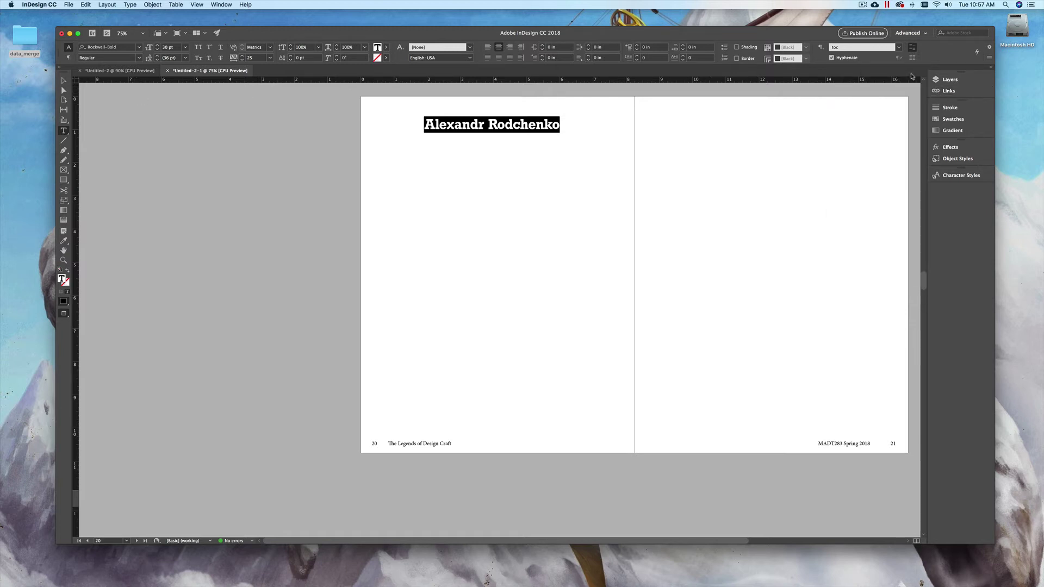
click(914, 34)
click(928, 105)
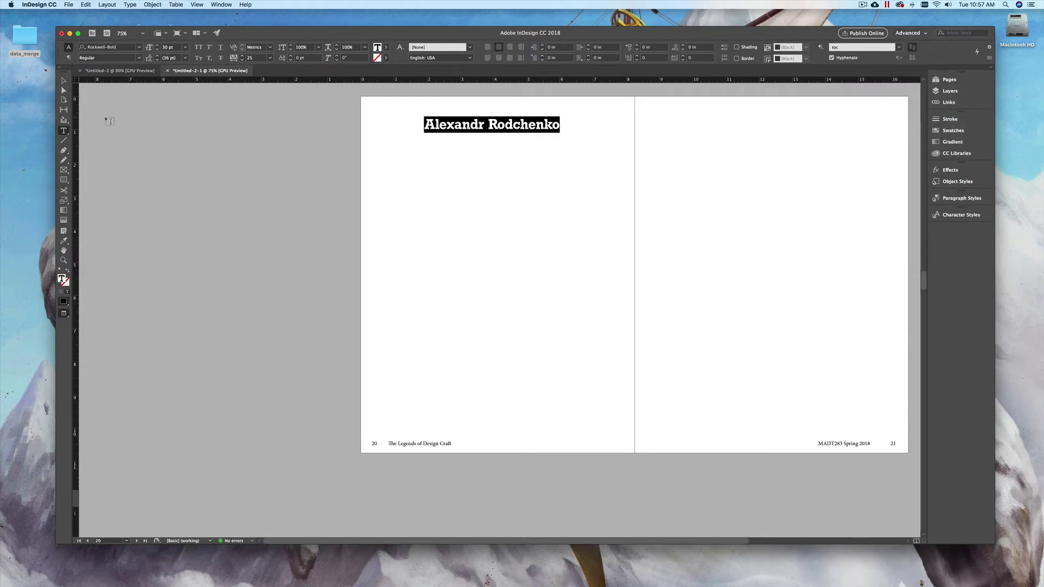
Step: Switch to the Selection tool and go to the blank spread on pages 2-3
click(63, 81)
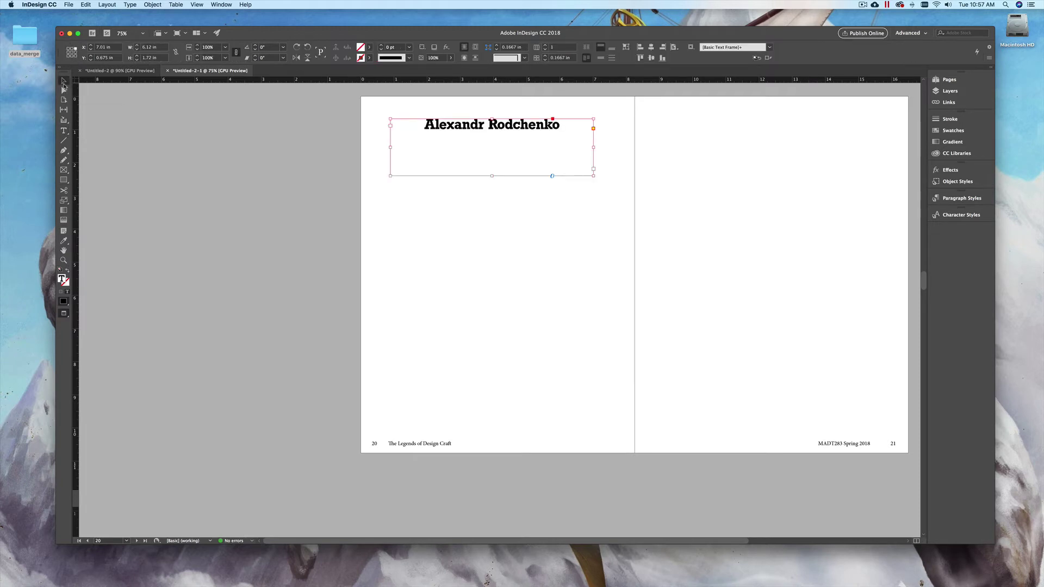
click(961, 82)
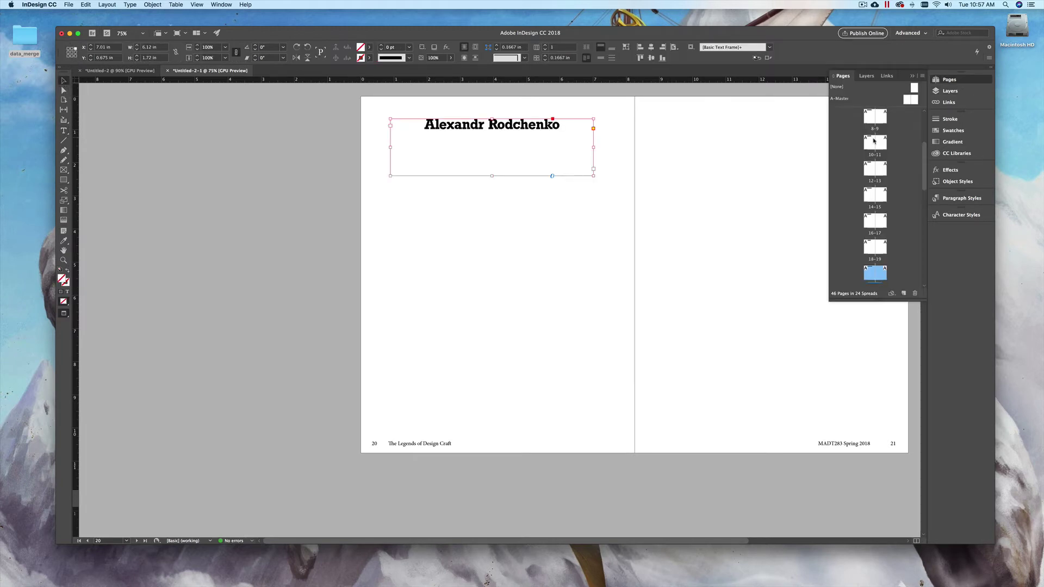
drag(925, 163, 930, 122)
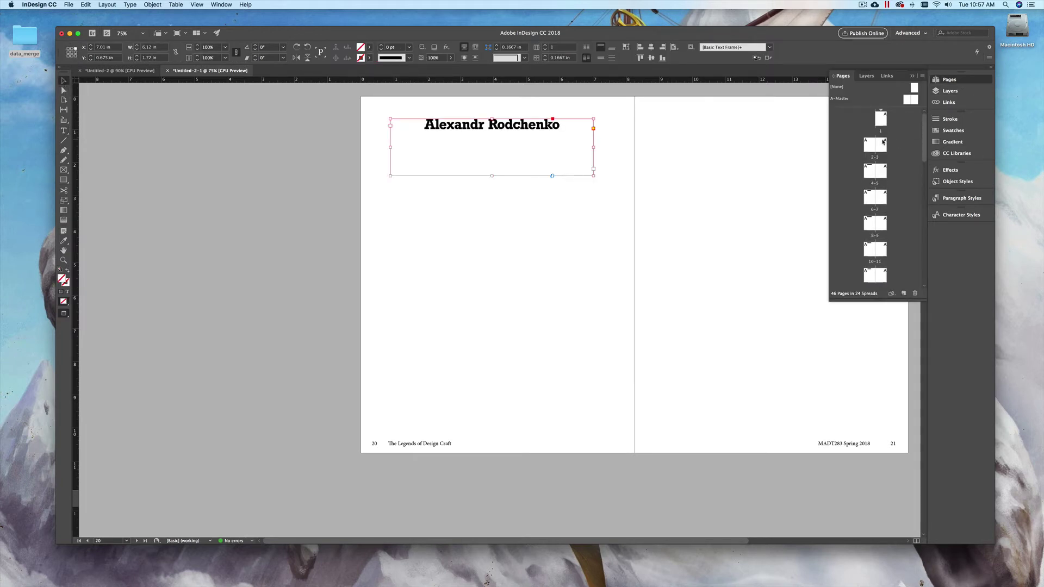
double_click(876, 159)
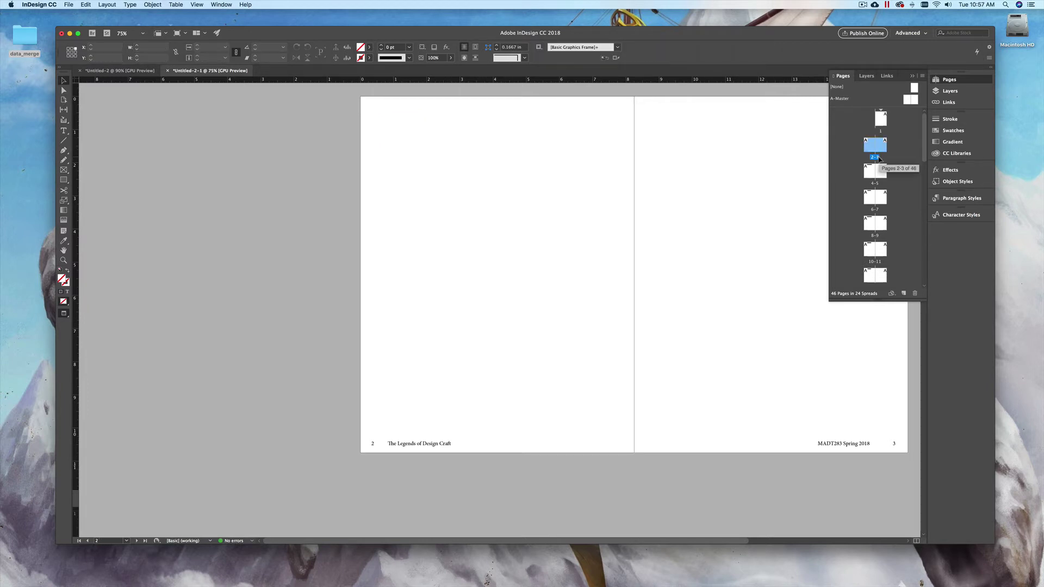
drag(480, 200, 326, 216)
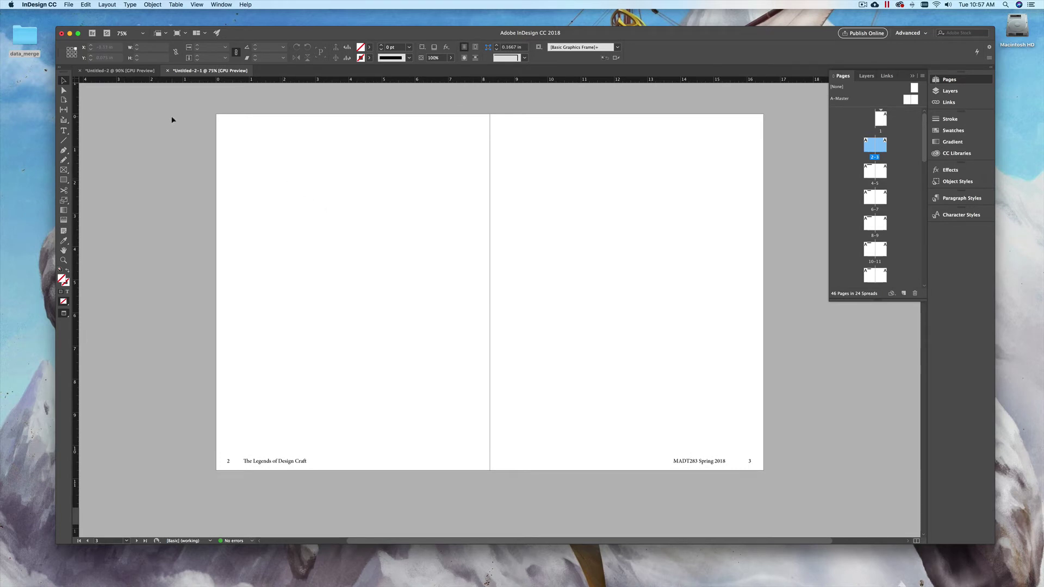
Step: Start a table of contents and set its title to "Table of Content"
click(107, 4)
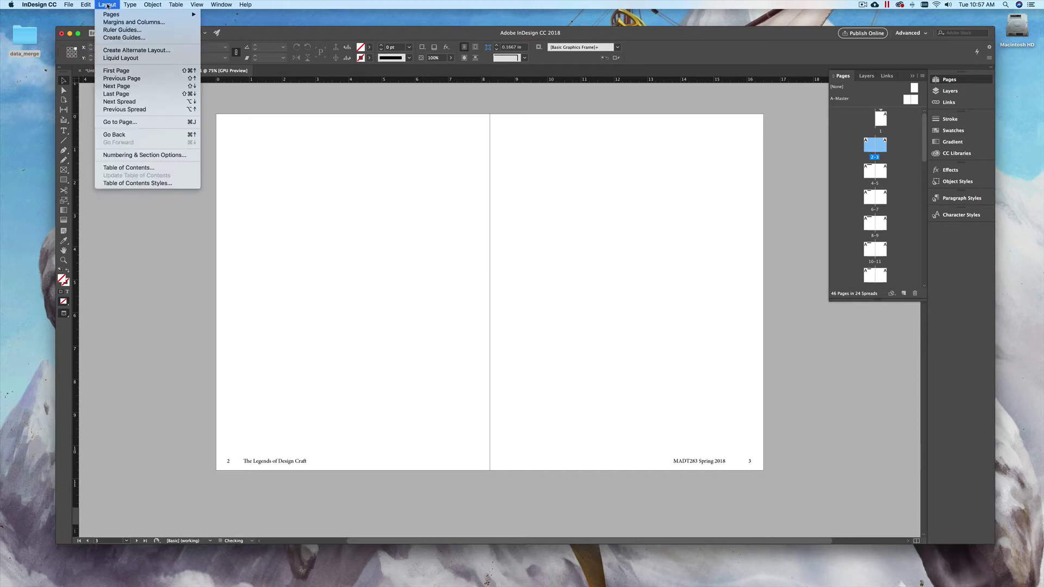
click(135, 167)
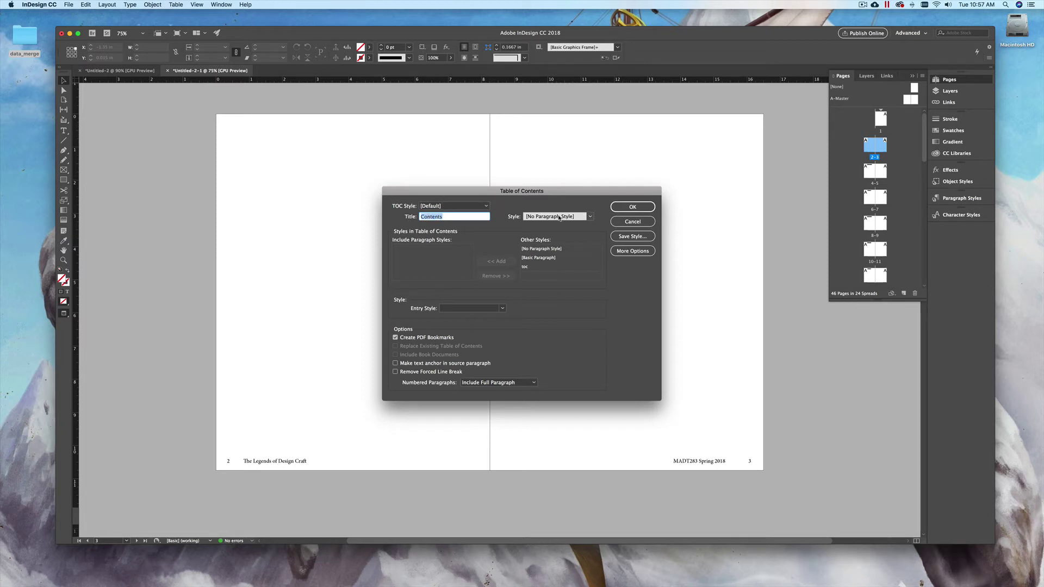
text(TAb)
key(BackSpace)
key(BackSpace)
text(able of Co)
Step: Keep the contents title style at [No Paragraph Style] and add the toc style to the included paragraph styles
click(590, 217)
click(563, 225)
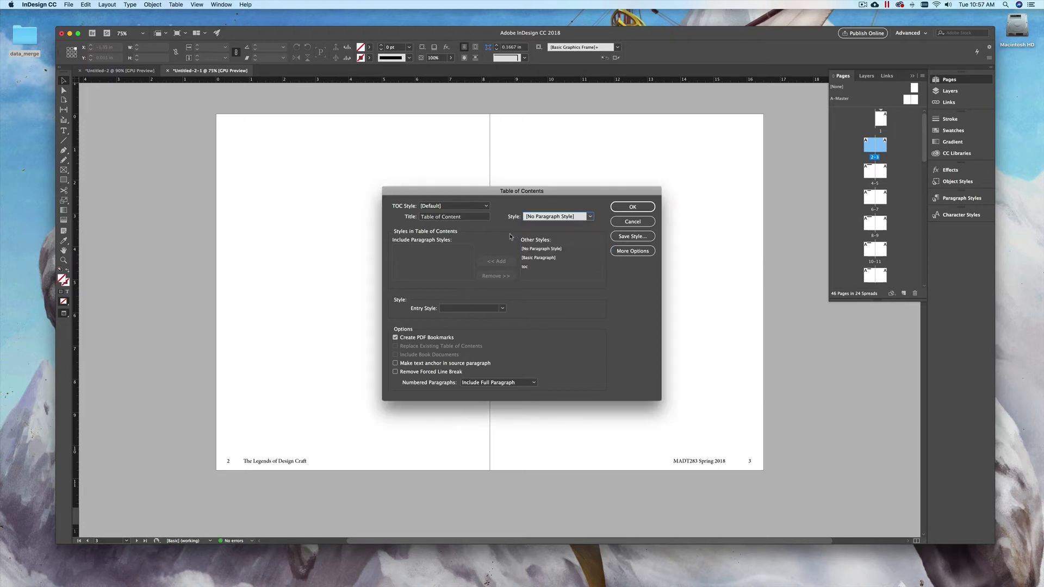
click(590, 217)
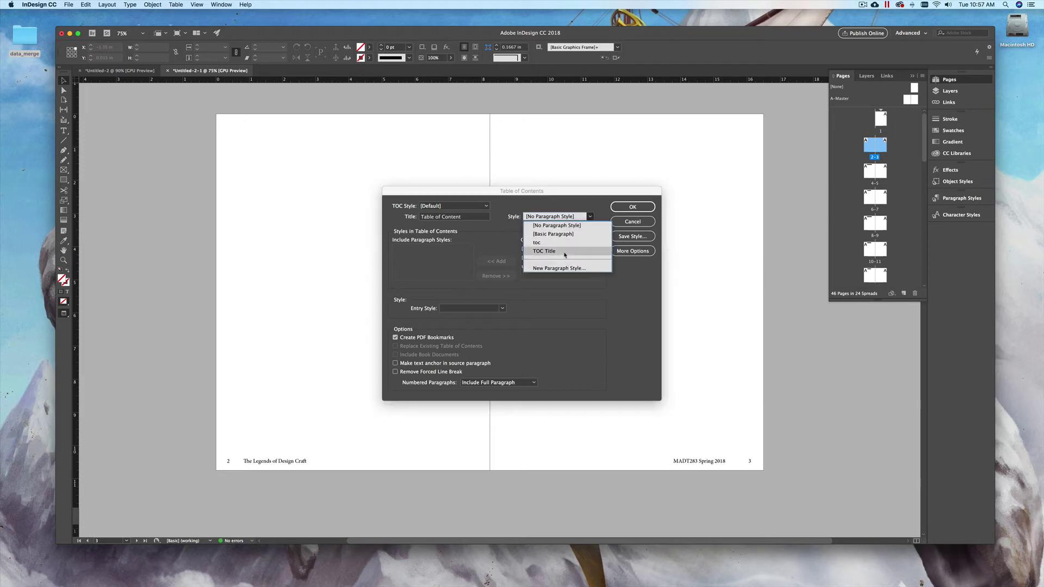
click(469, 234)
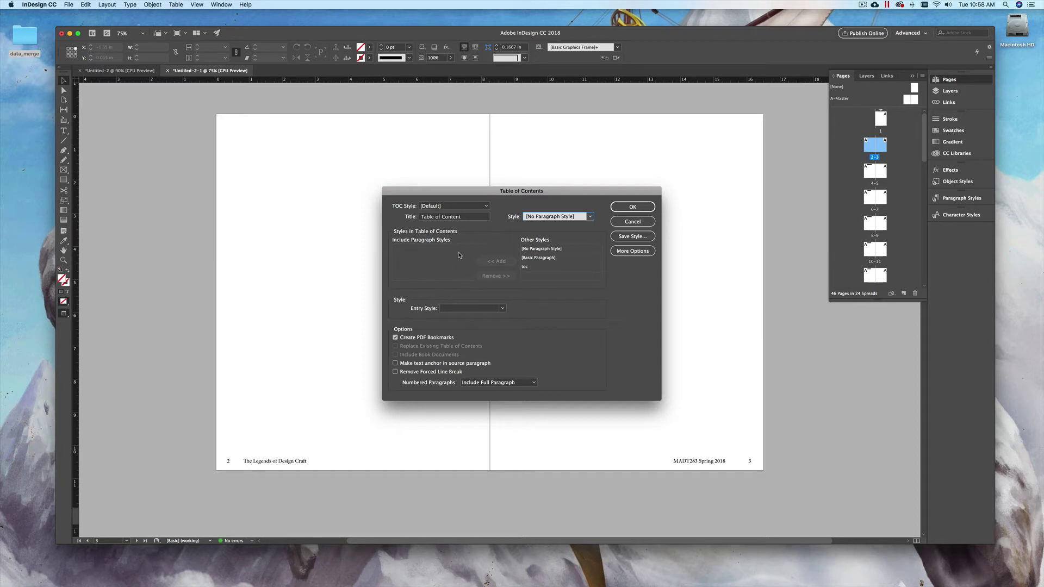
click(542, 268)
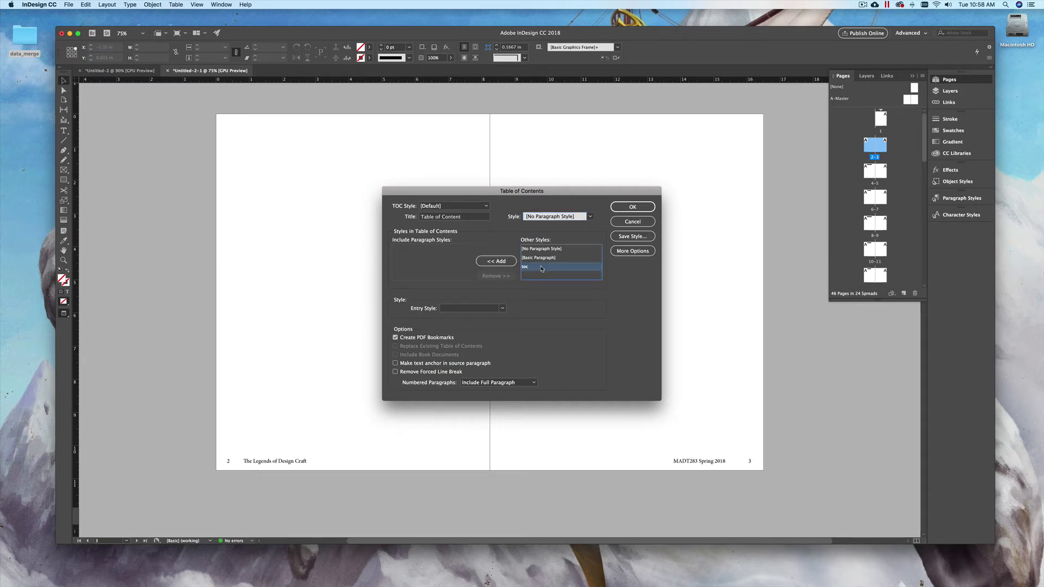
click(509, 264)
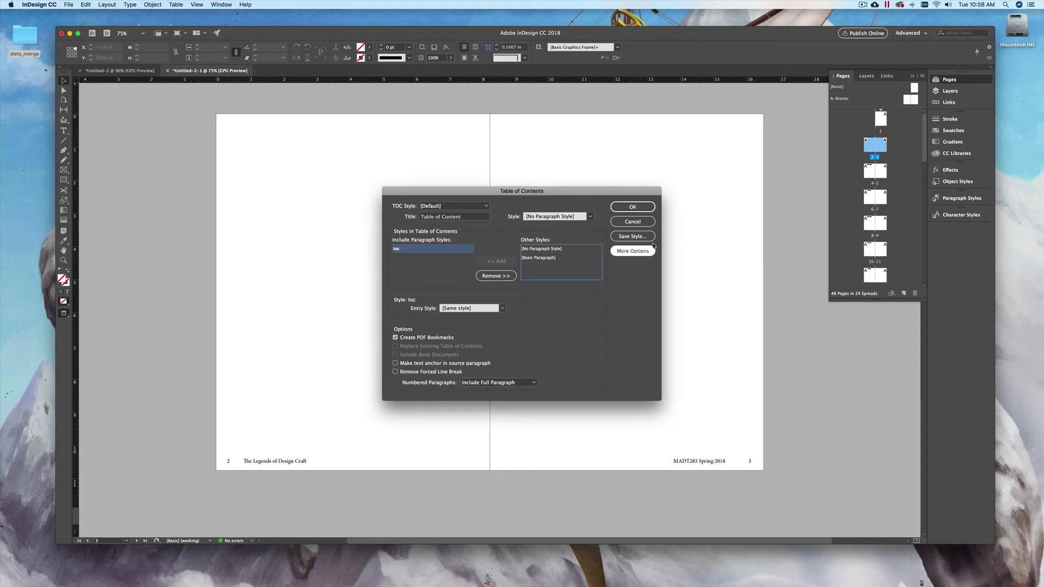
Step: Expand the contents settings to show more options and keep the toc entry style at [Same style]
click(633, 251)
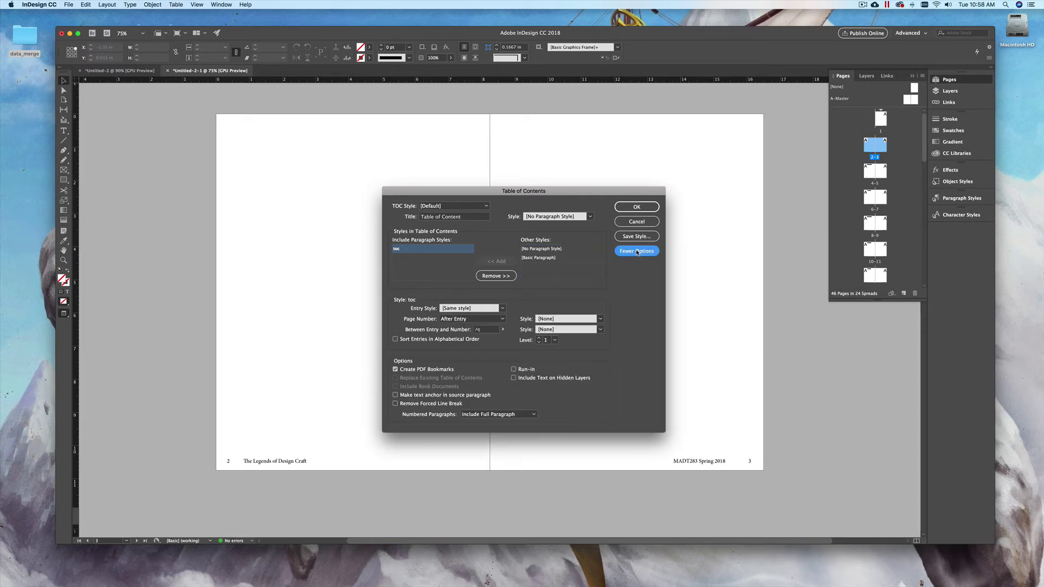
drag(587, 192, 718, 120)
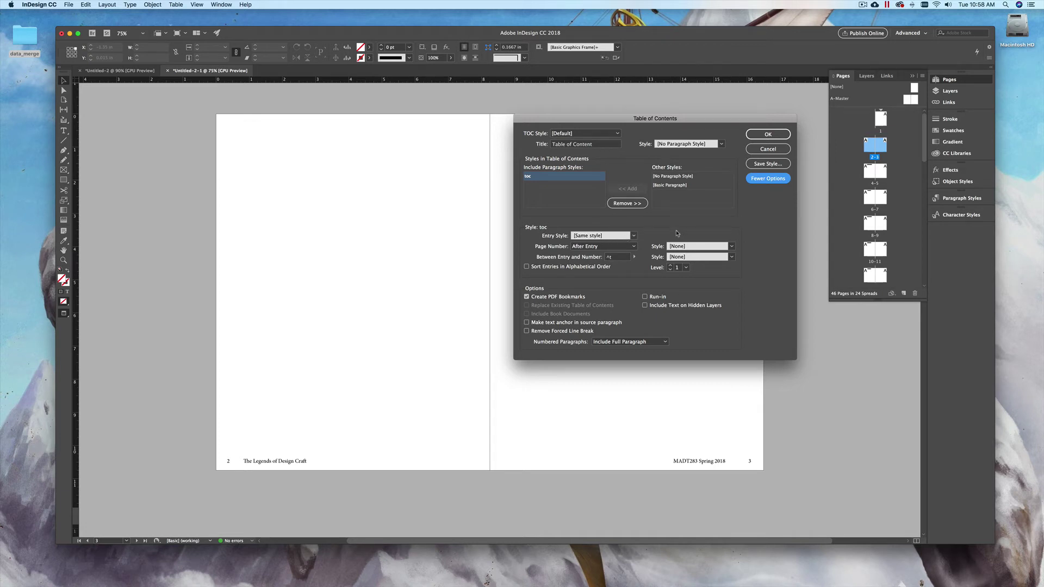
click(633, 235)
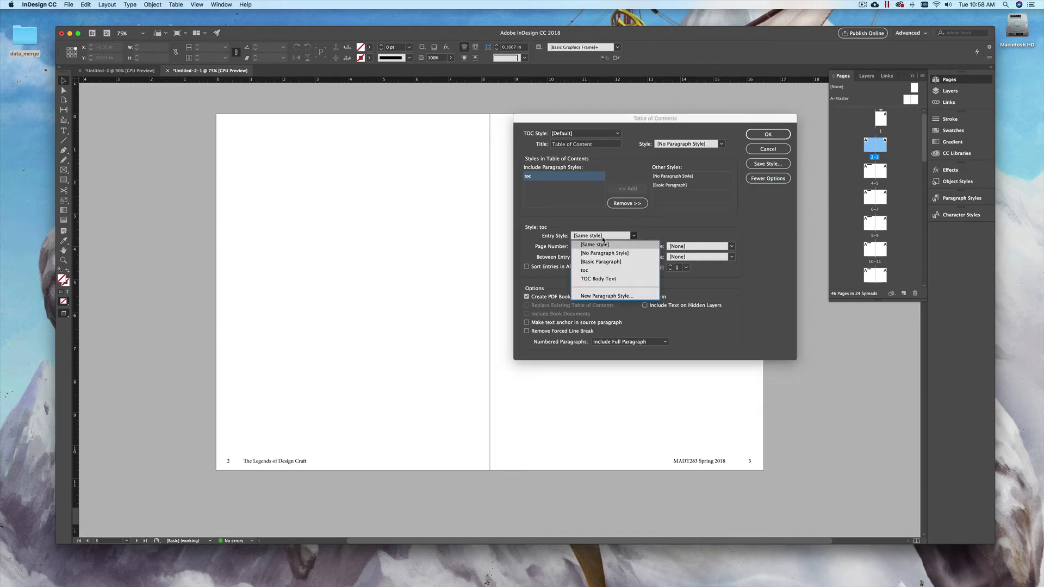
click(550, 228)
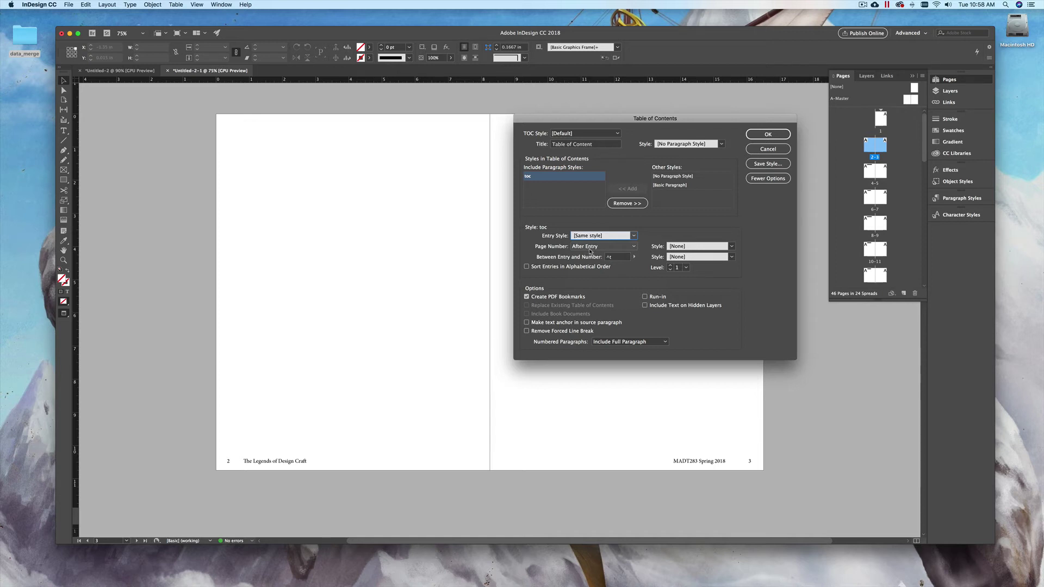
Step: Create a new character style for the page numbers using the Rockwell-Bold font at 60 pt
click(732, 247)
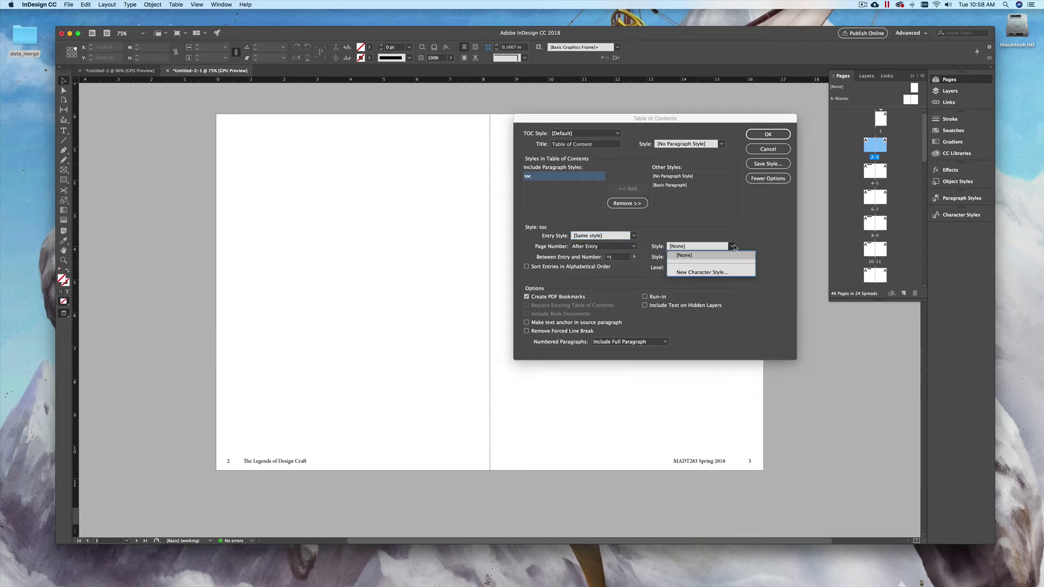
click(701, 273)
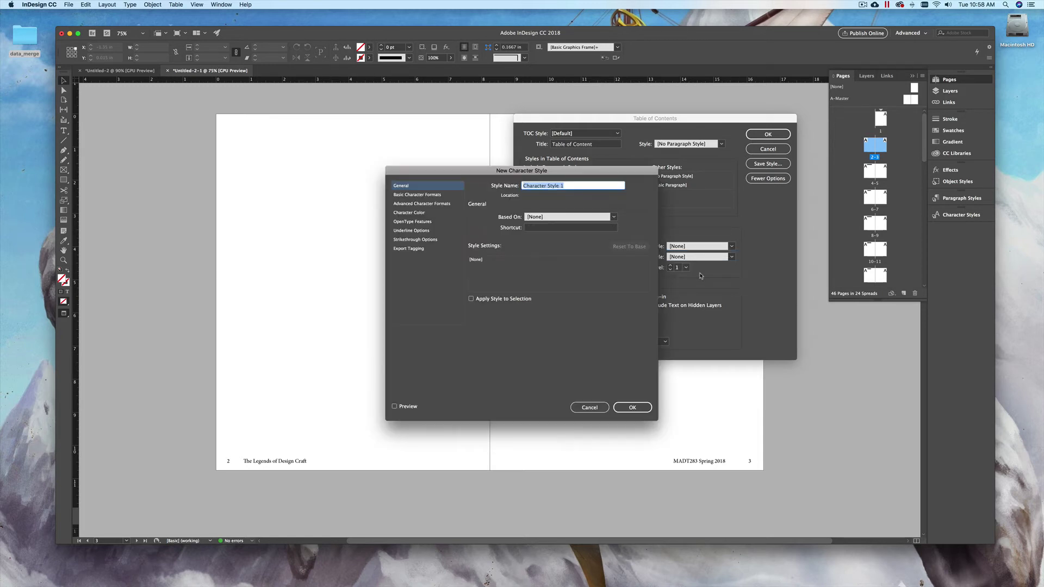
click(421, 195)
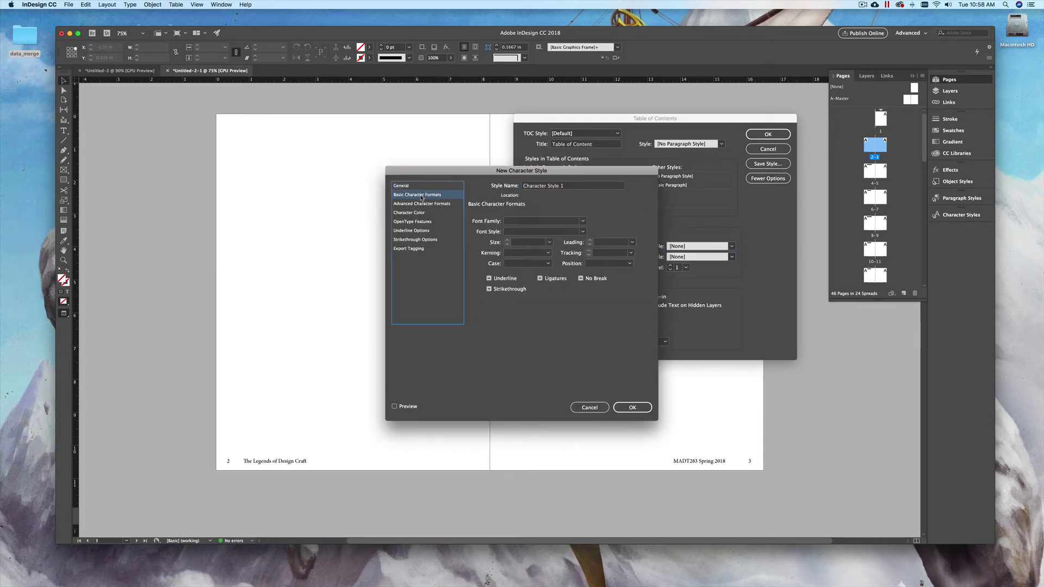
click(583, 221)
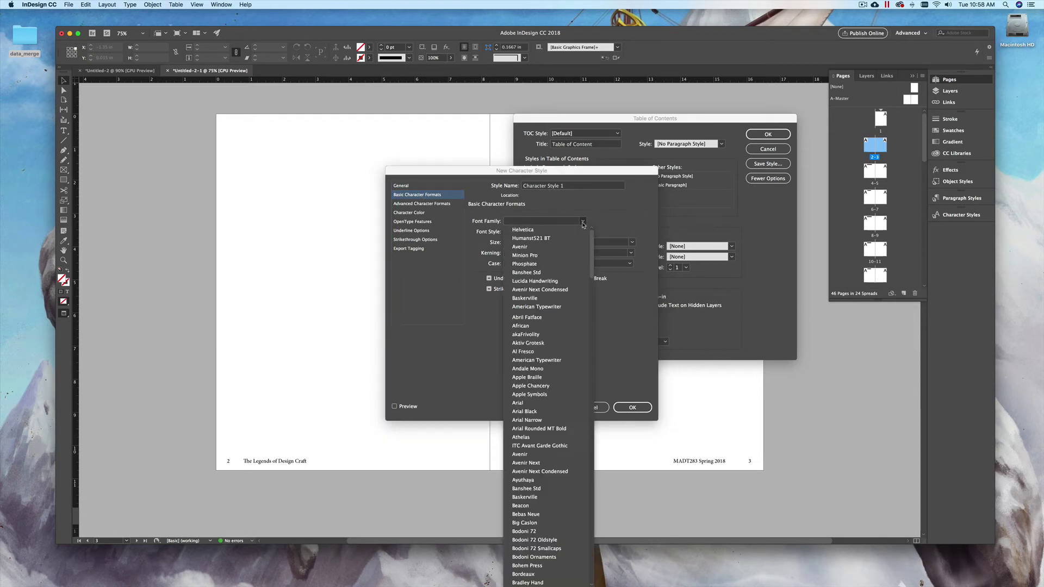
drag(594, 246, 580, 272)
scroll(580, 272, up, 1)
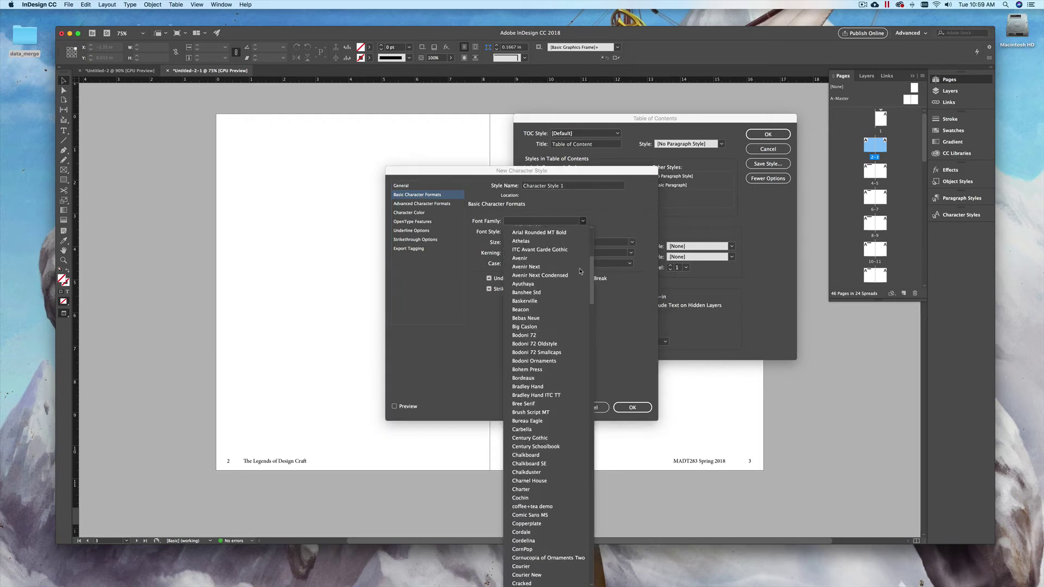
scroll(510, 224, down, 15)
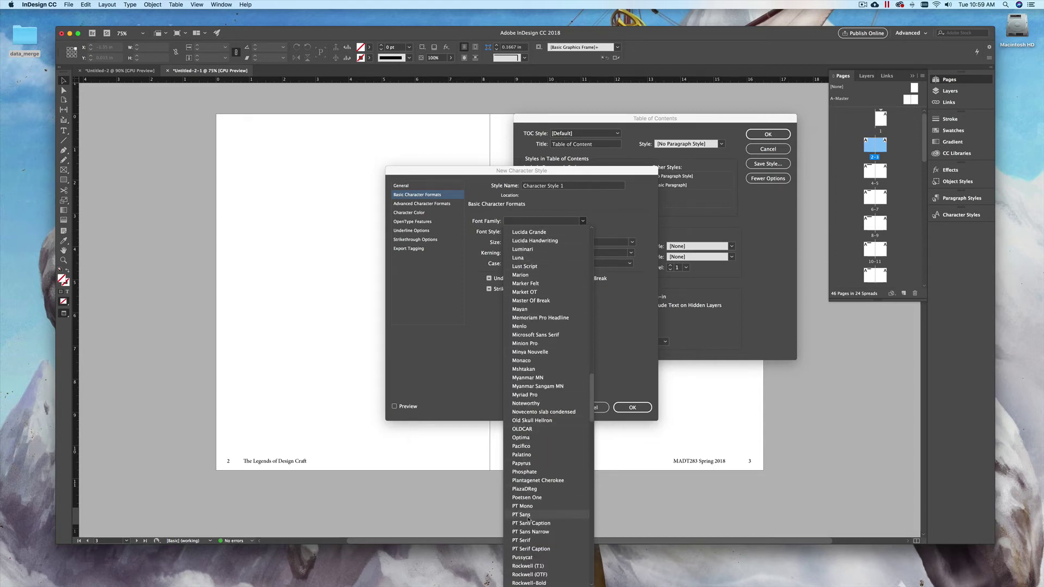
click(523, 583)
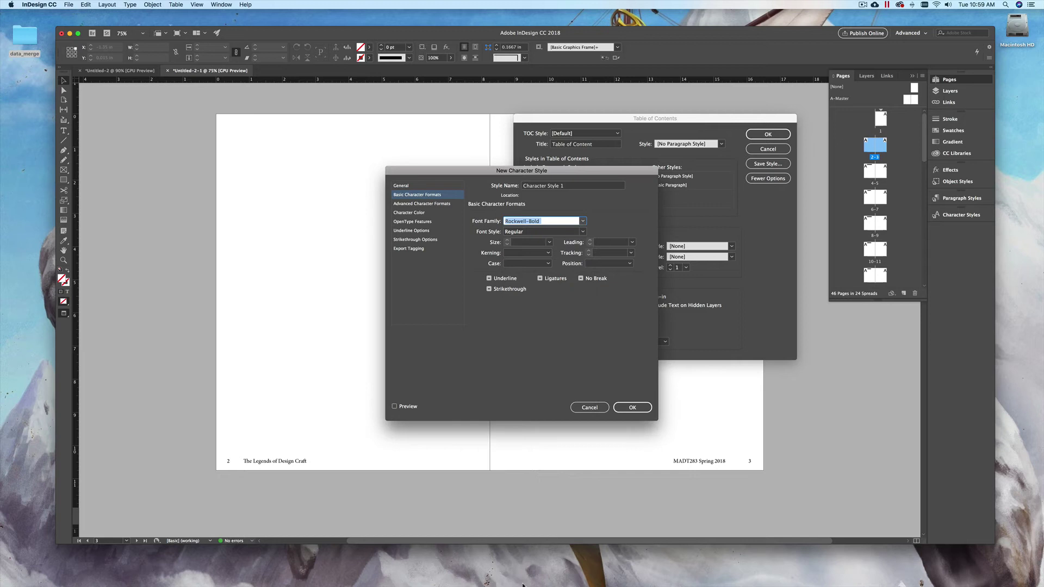
click(549, 242)
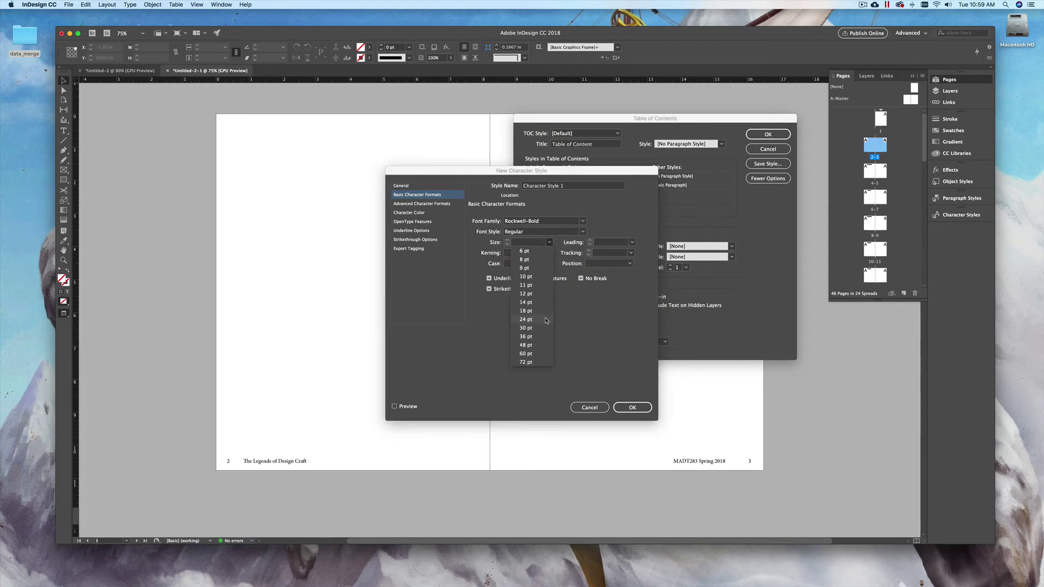
click(527, 354)
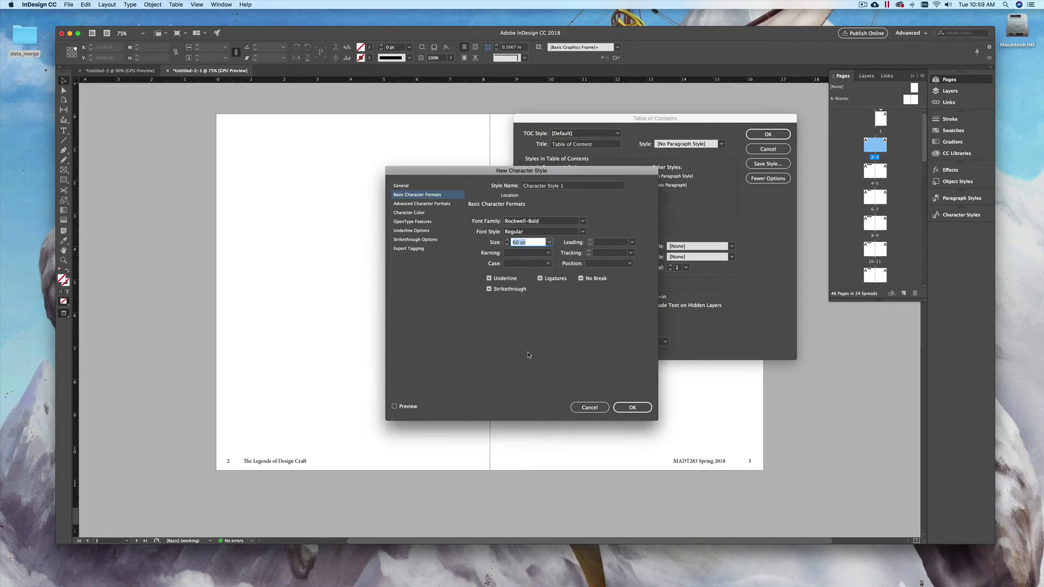
click(634, 409)
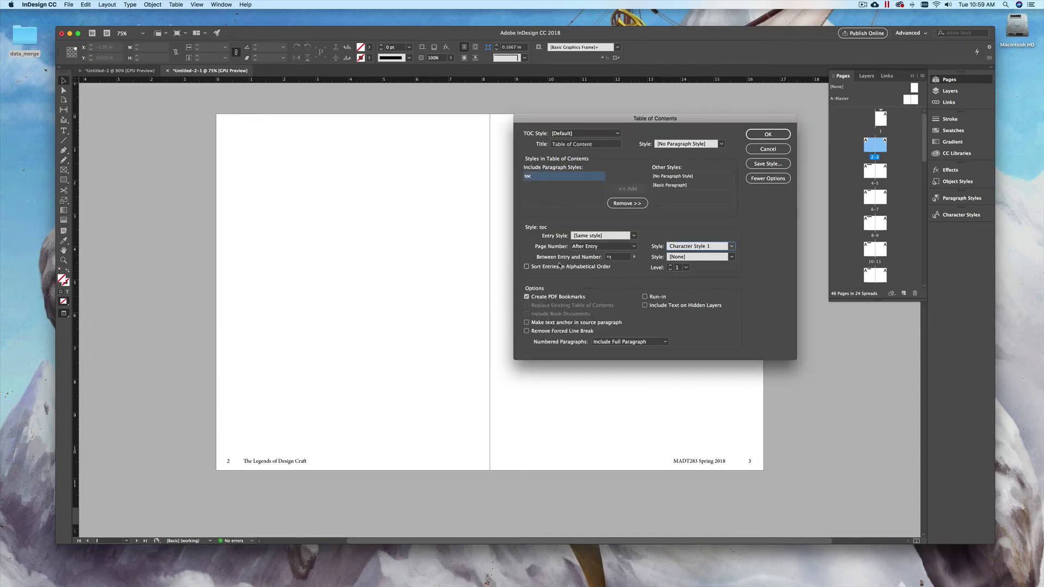
Step: Keep the page number after the entry and use a tab character between entry and number
click(601, 247)
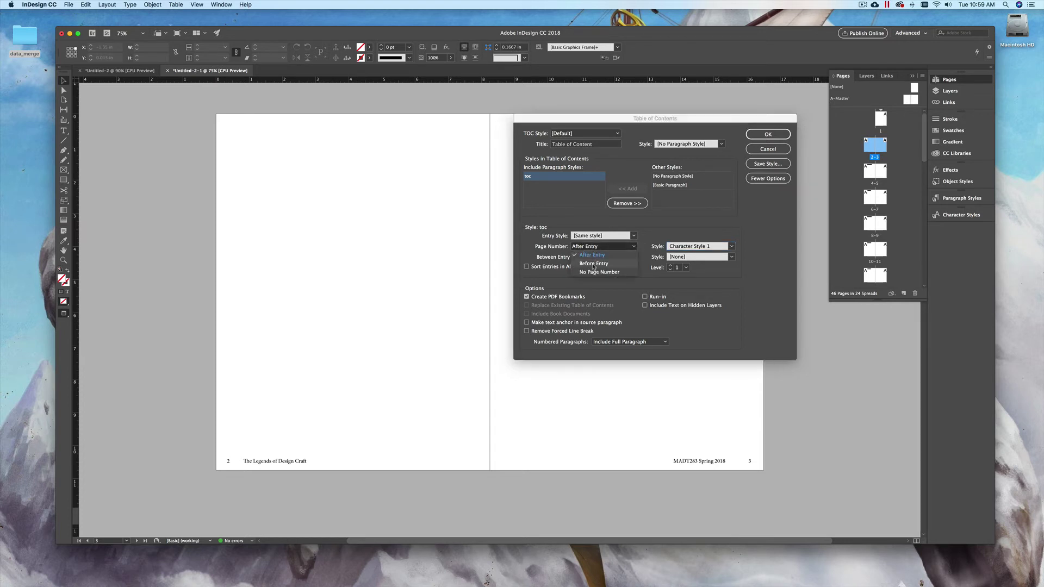
click(593, 255)
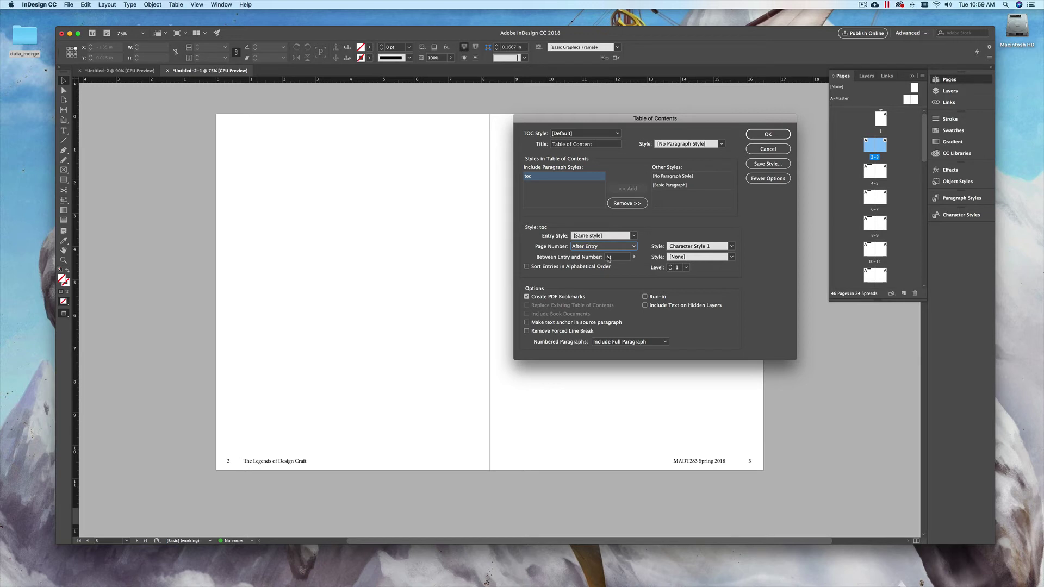
click(634, 256)
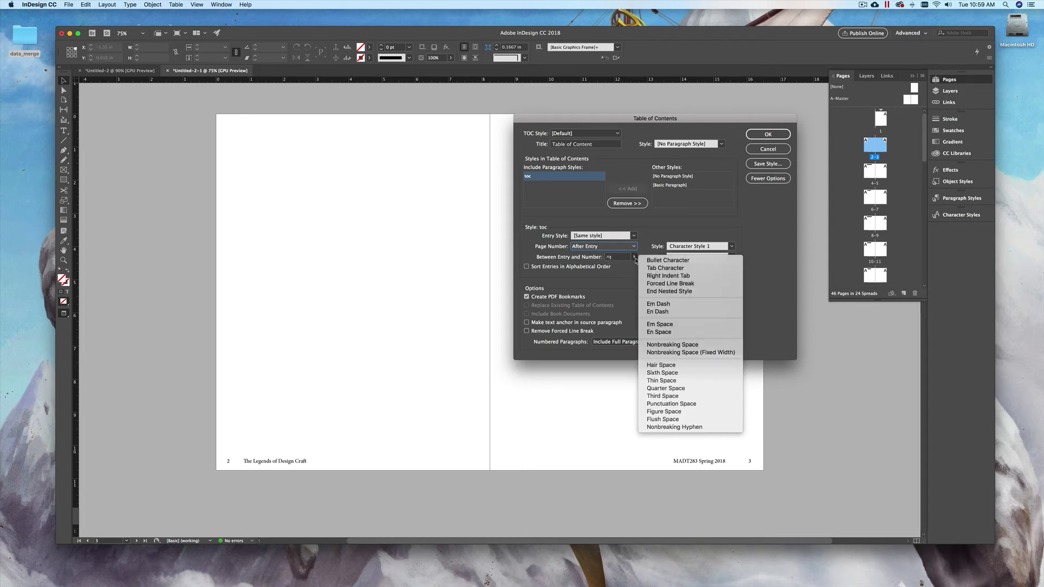
click(672, 269)
click(621, 259)
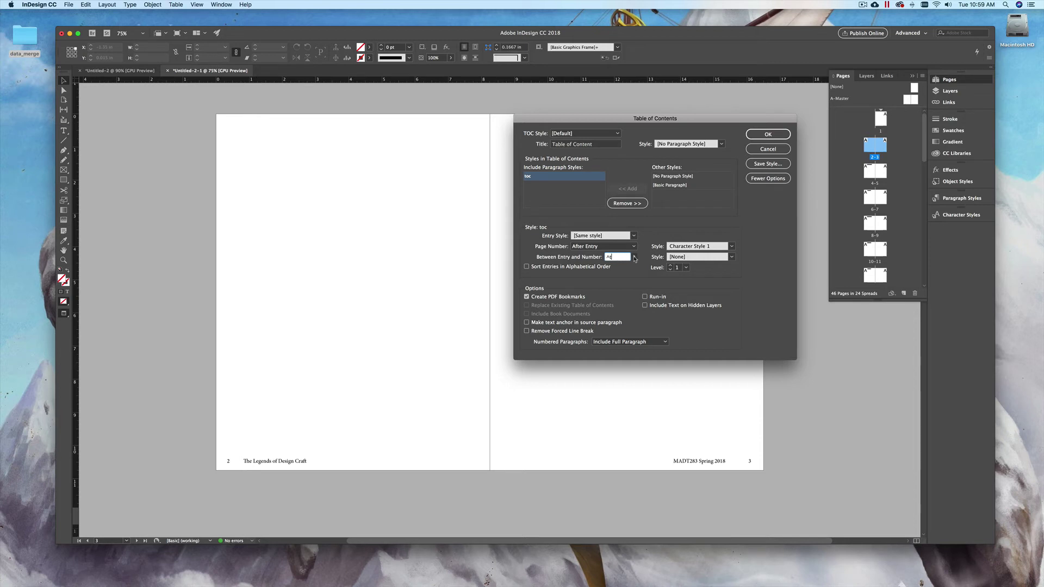
click(634, 257)
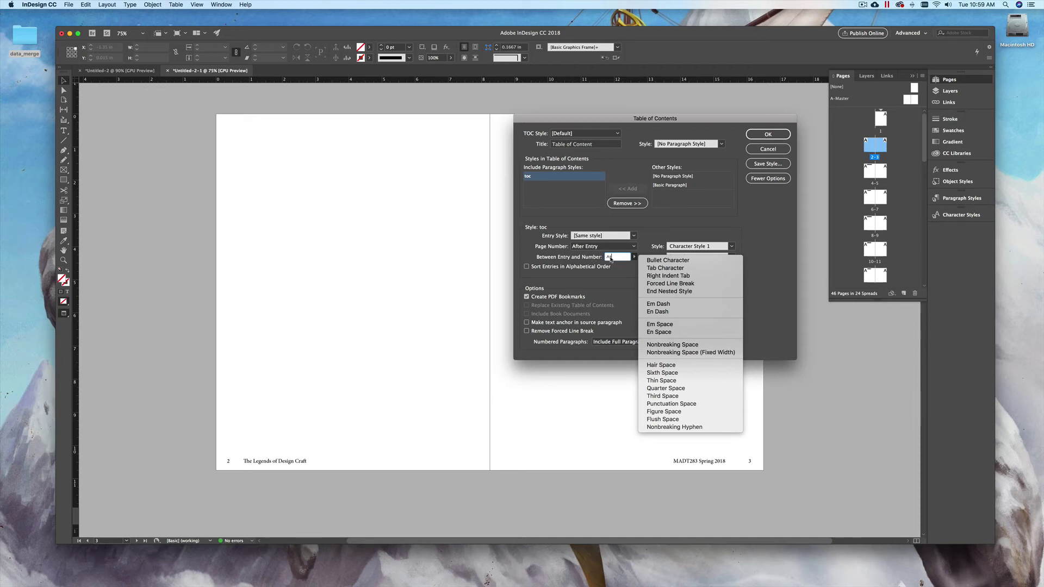
click(654, 239)
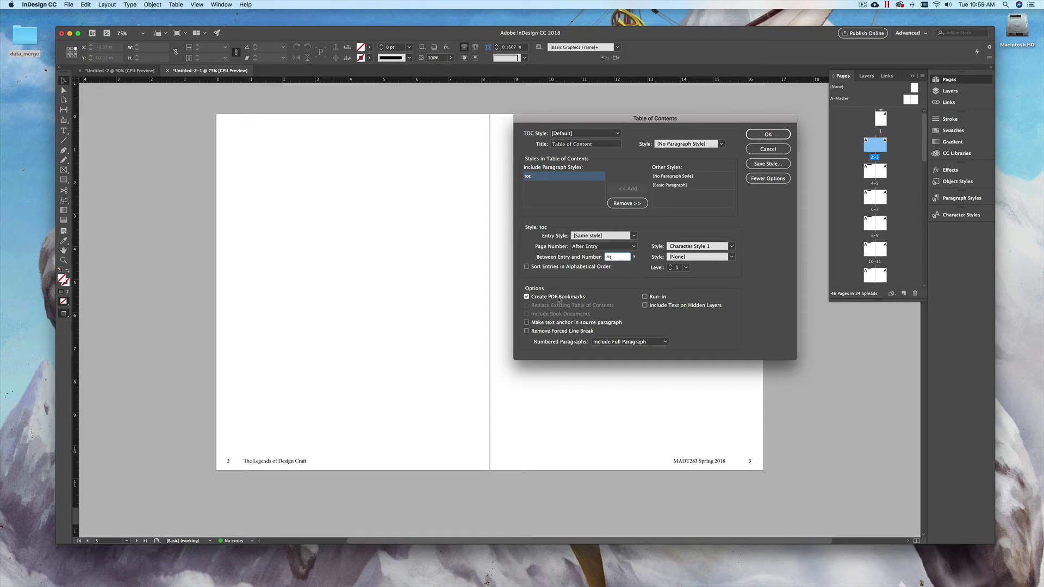
Step: Toggle the Create PDF Bookmarks option, generate the table of contents and place it from the upper margin of page 3
click(527, 297)
click(772, 135)
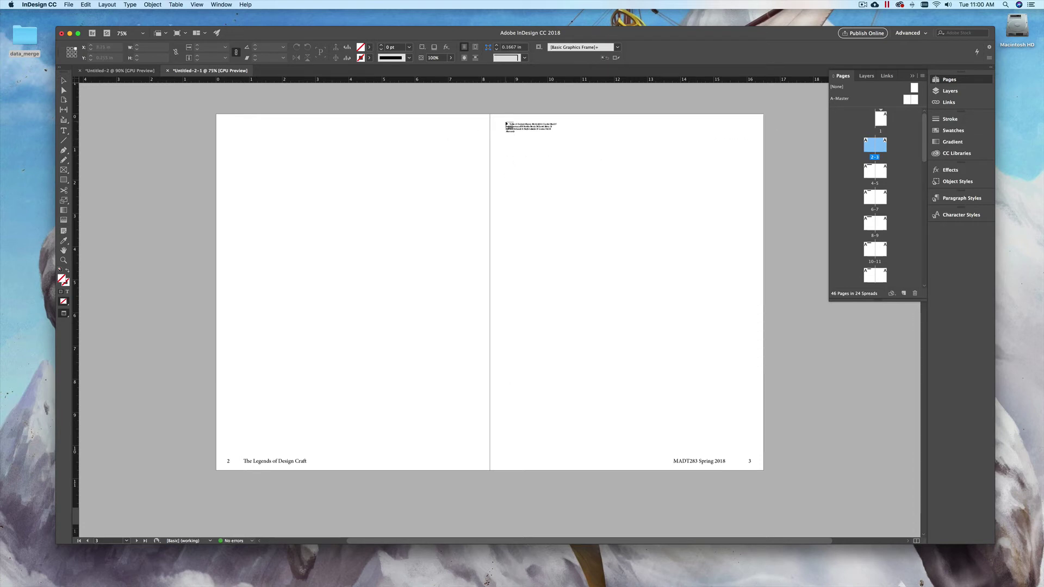
click(502, 125)
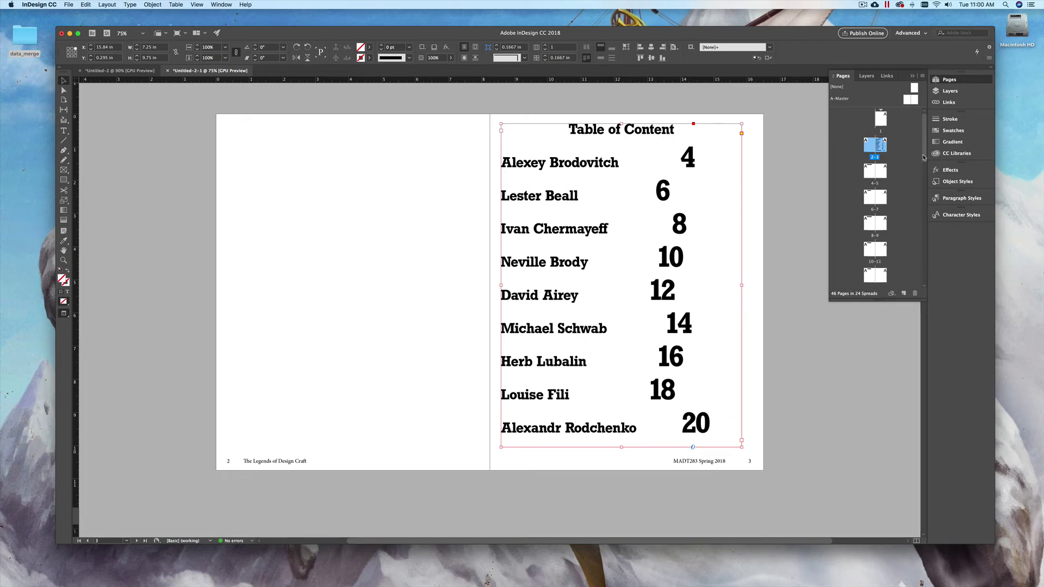
Step: Check the designer names on pages 20 and 22 against the table of contents, and return to page 3
drag(923, 156, 934, 193)
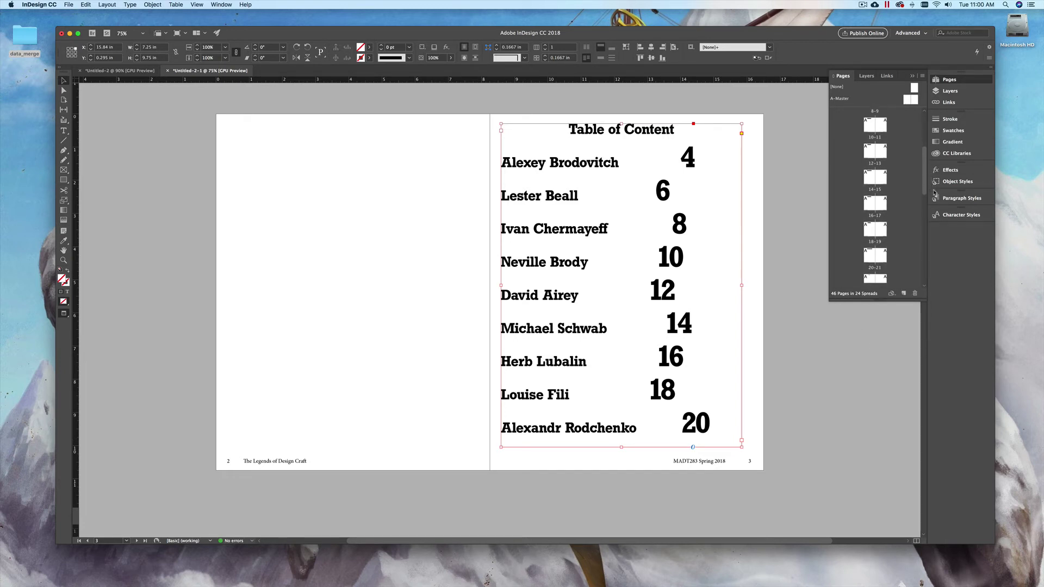
double_click(873, 260)
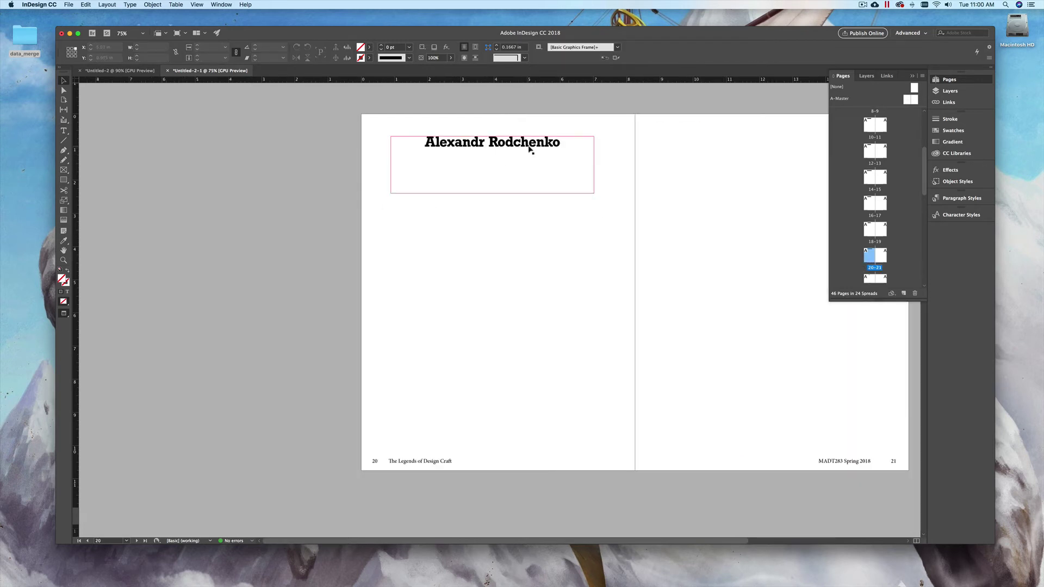
double_click(870, 279)
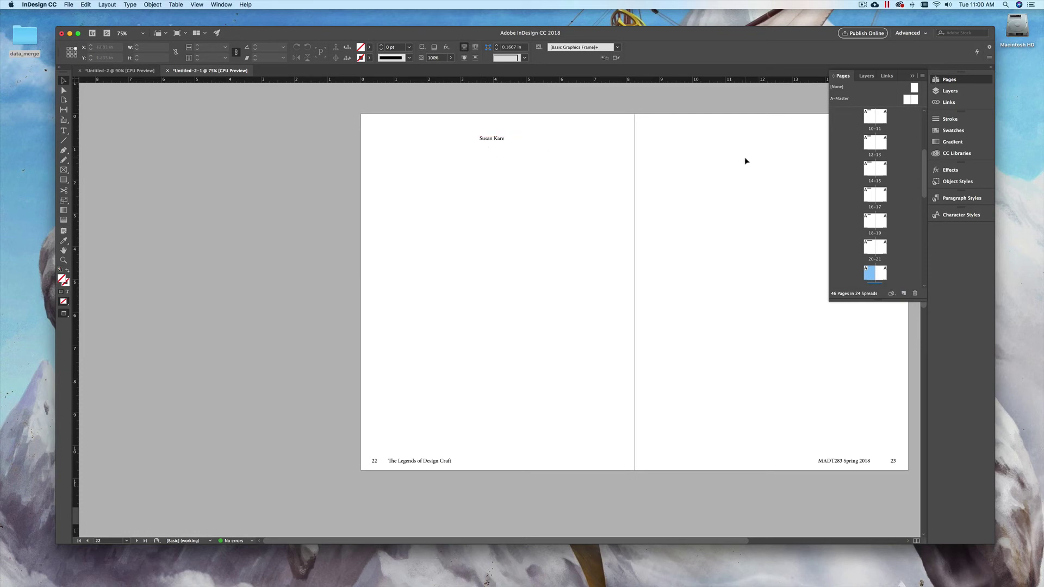
drag(922, 188, 926, 124)
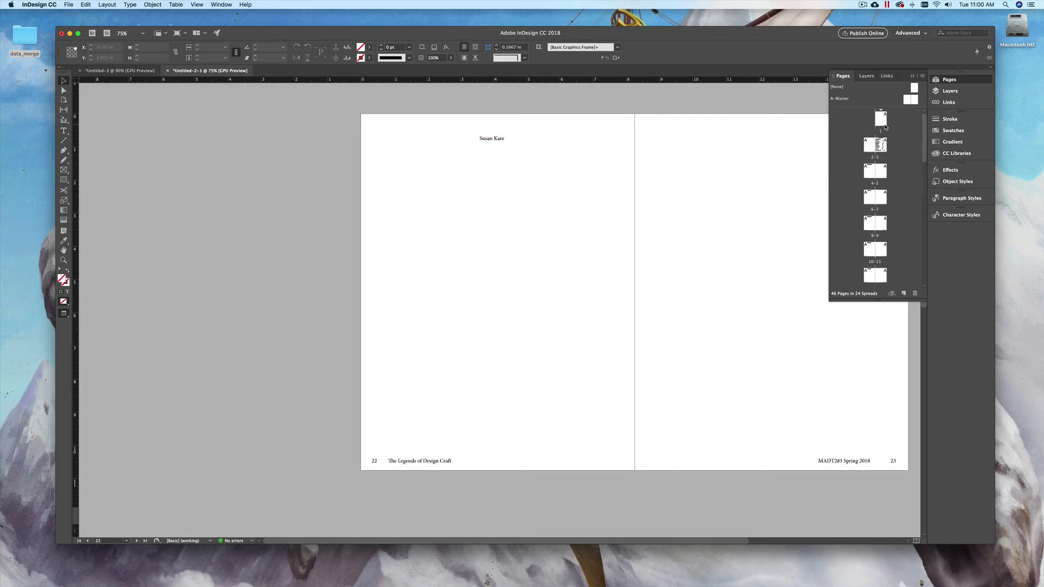
double_click(882, 145)
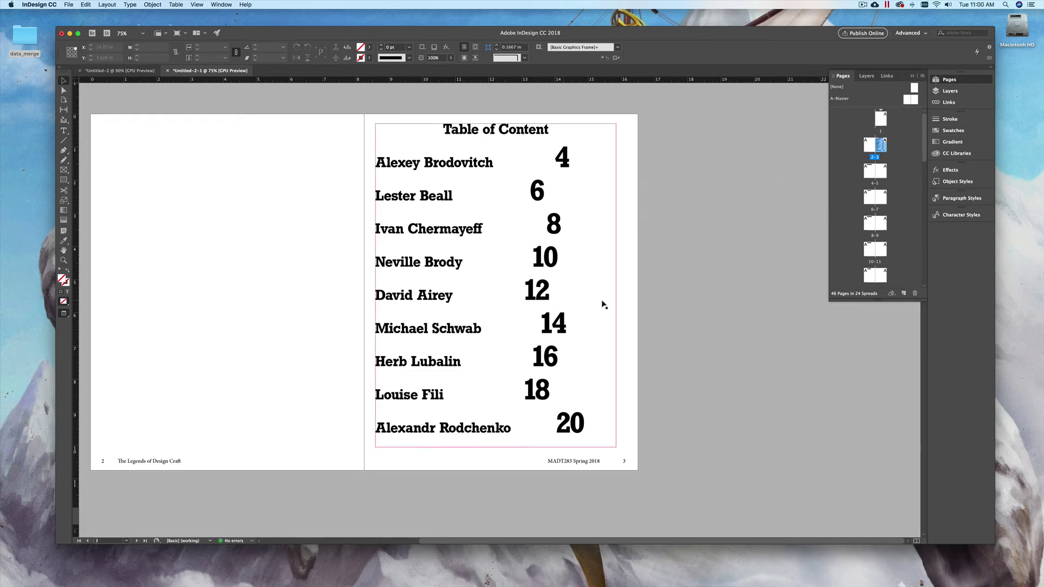
Step: Add a right-justified tab stop at about 6.2 in to all the contents entries below the title
click(584, 428)
double_click(586, 427)
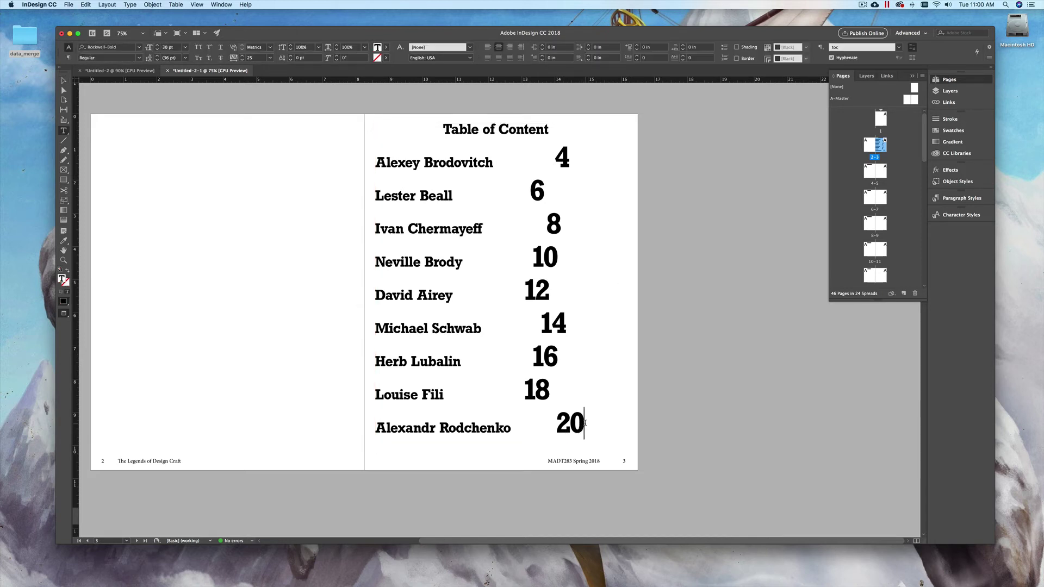
drag(586, 423, 373, 172)
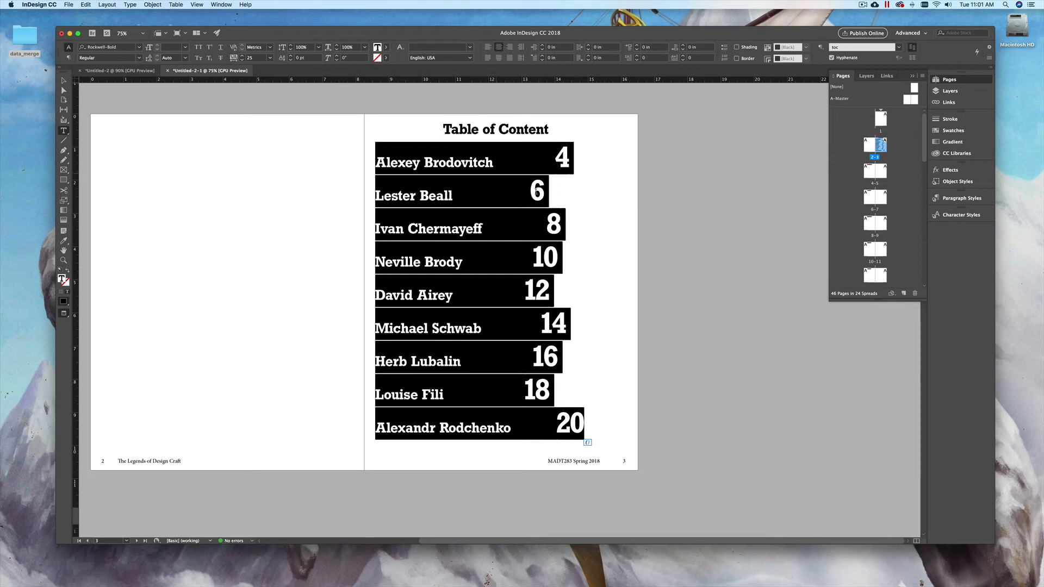
key(Escape)
click(525, 209)
key(super+shift+t)
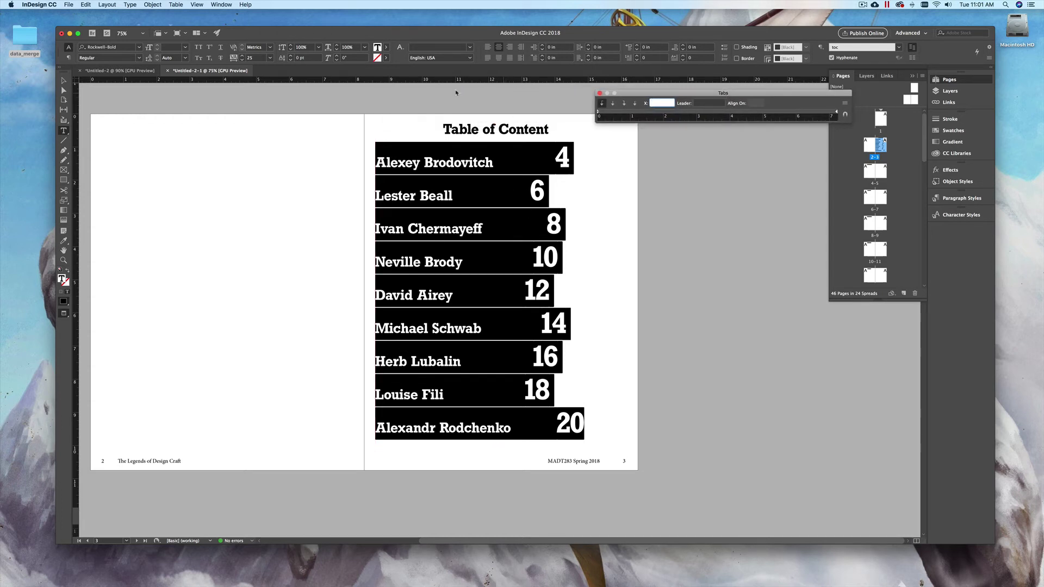
click(131, 5)
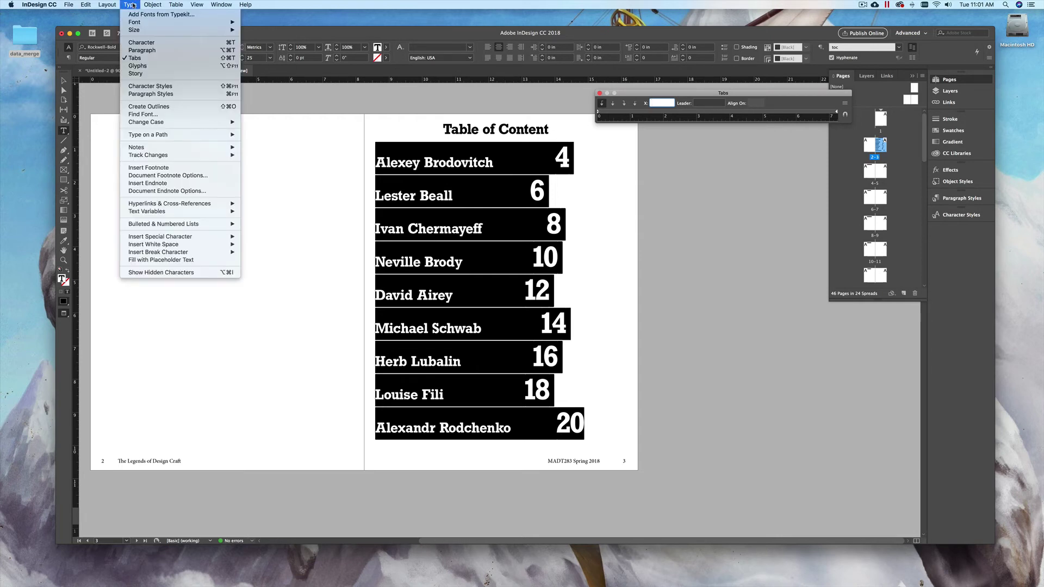
click(717, 92)
drag(717, 93, 746, 105)
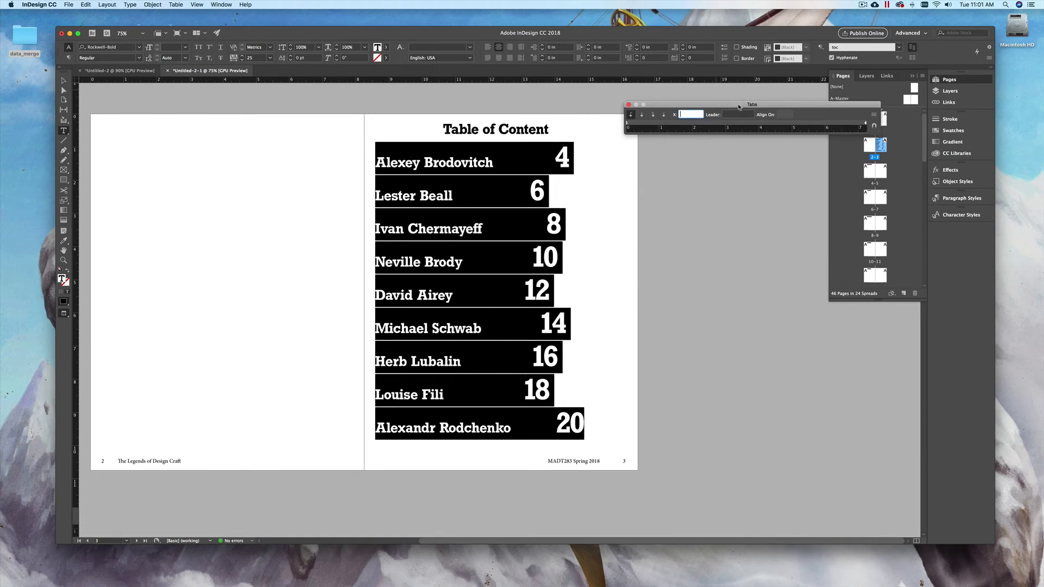
click(655, 116)
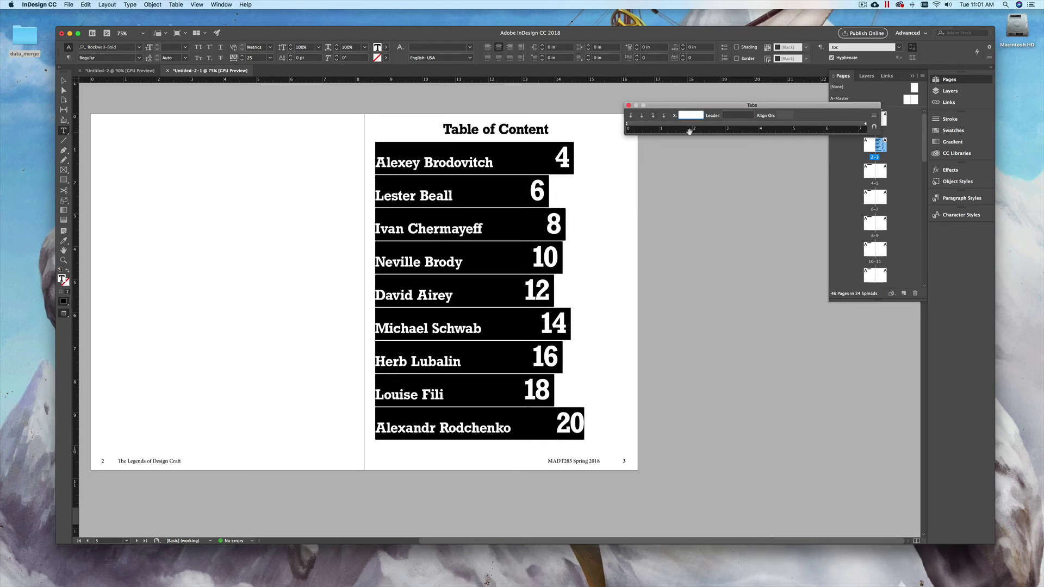
click(827, 126)
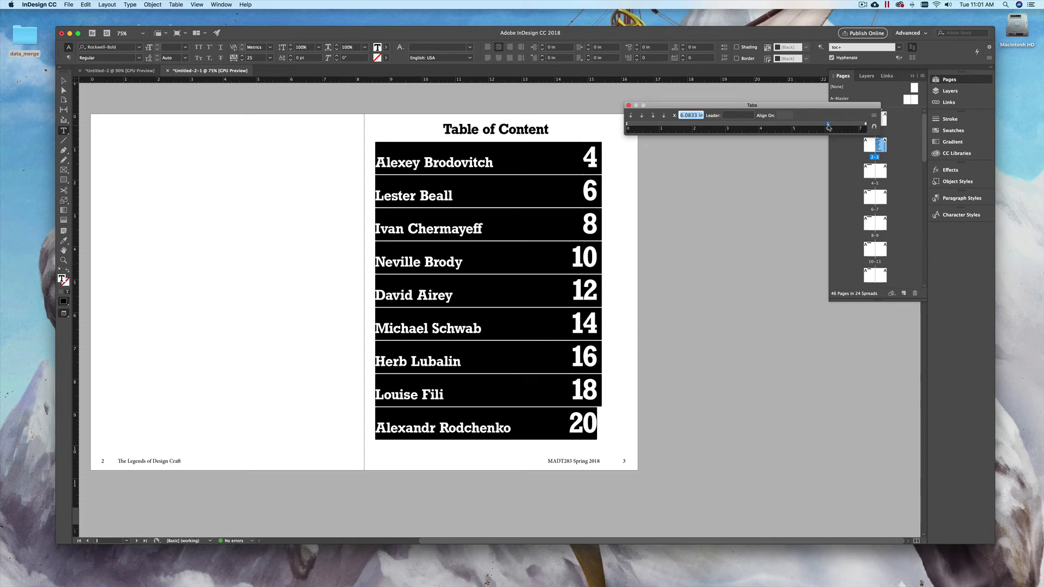
mouse_move(828, 127)
mouse_down()
mouse_move(790, 127)
mouse_move(839, 125)
mouse_up()
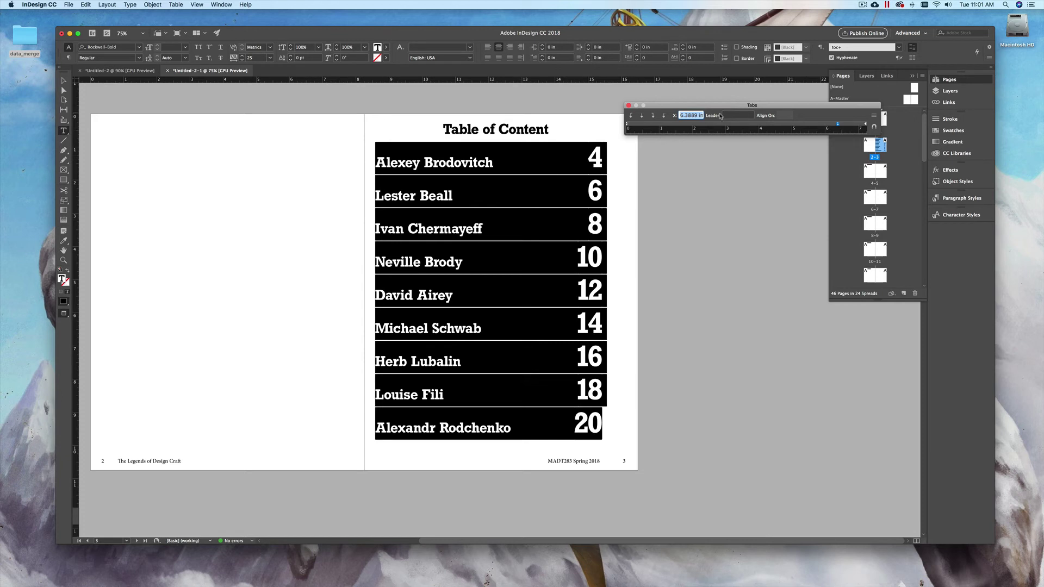
Step: Fill the tab gaps between the contents entries and their page numbers with a dot leader
click(737, 119)
click(690, 116)
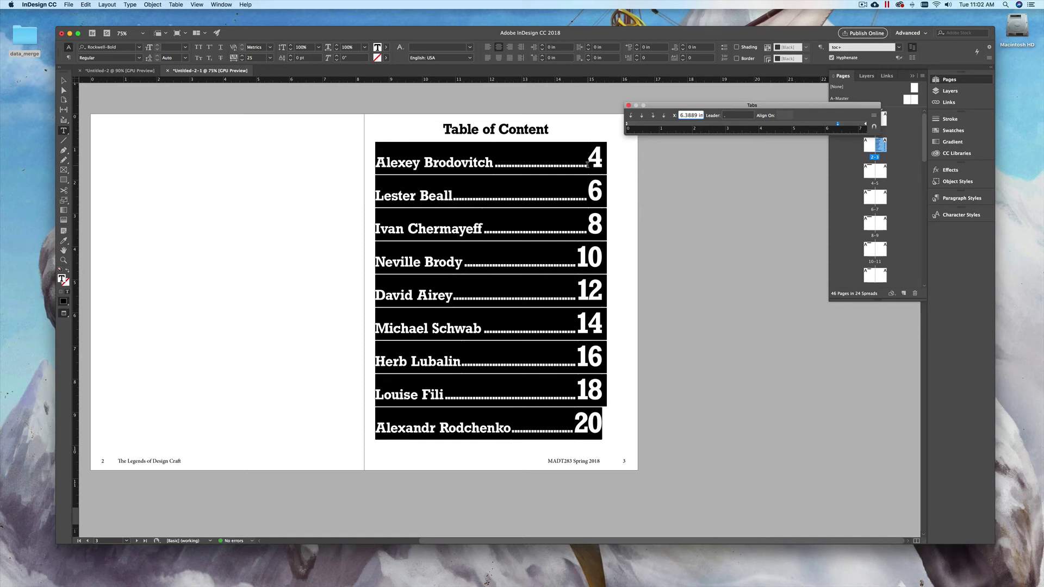
Step: Try a hyphen and another character as the tab leader for the contents entries, and restore the dot leader
click(729, 116)
text(-)
key(Tab)
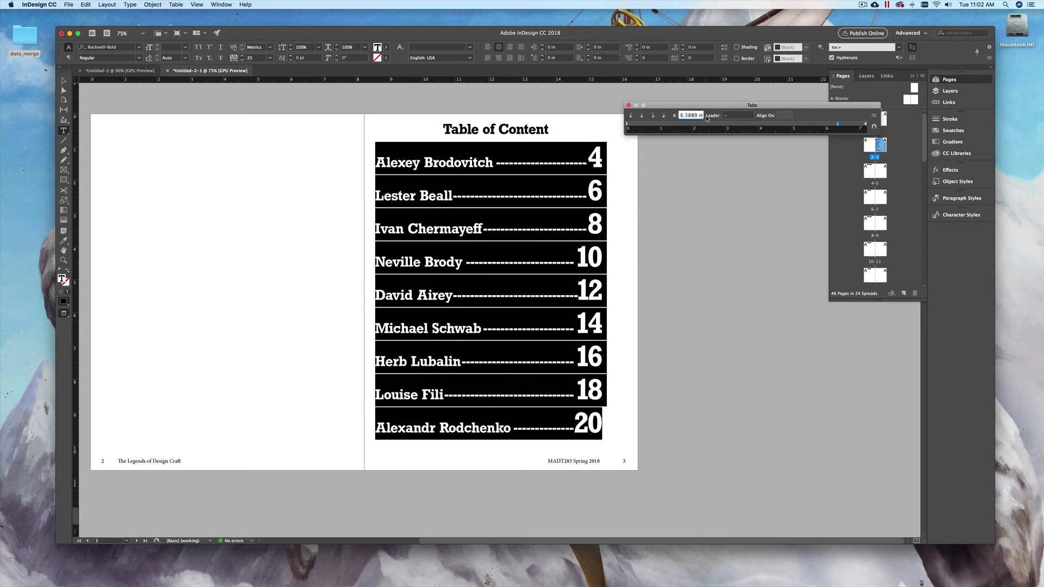
key(Tab)
key(Tab)
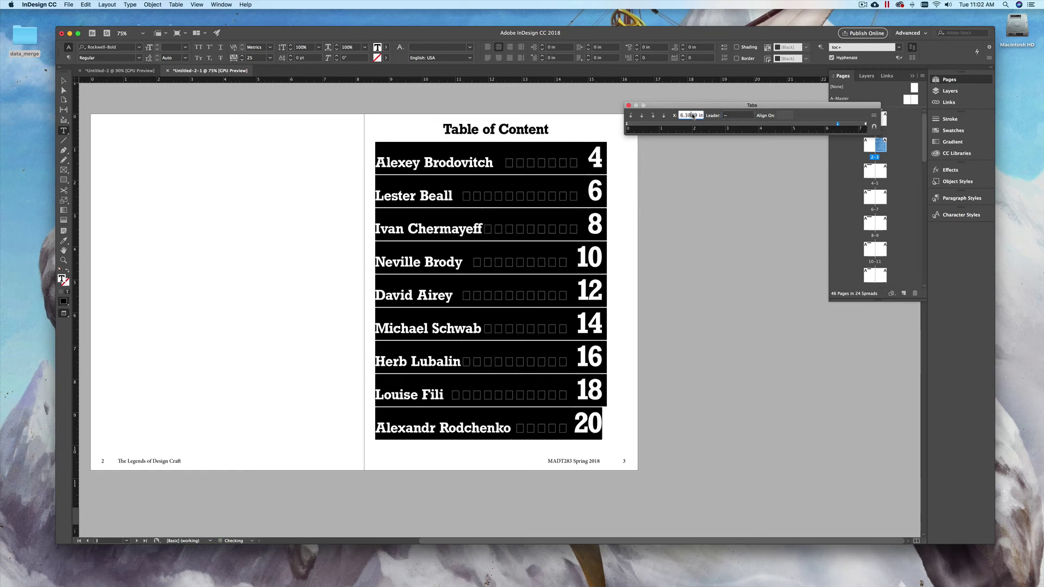
click(690, 115)
click(741, 115)
key(BackSpace)
click(699, 116)
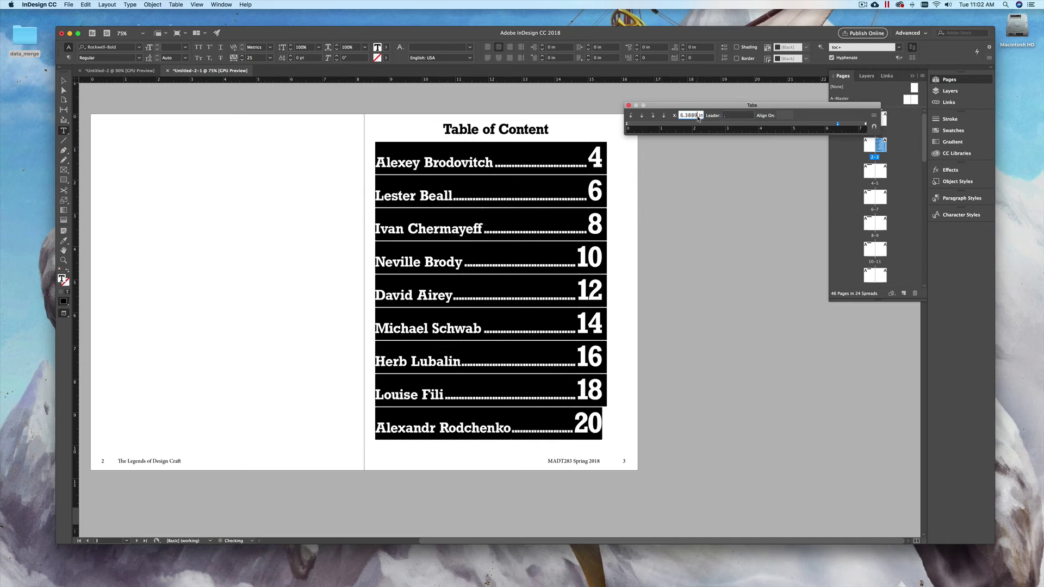
Step: Move the table of contents frame from page 3 onto page 2 and widen it across the spread to about 15.7 in
click(629, 106)
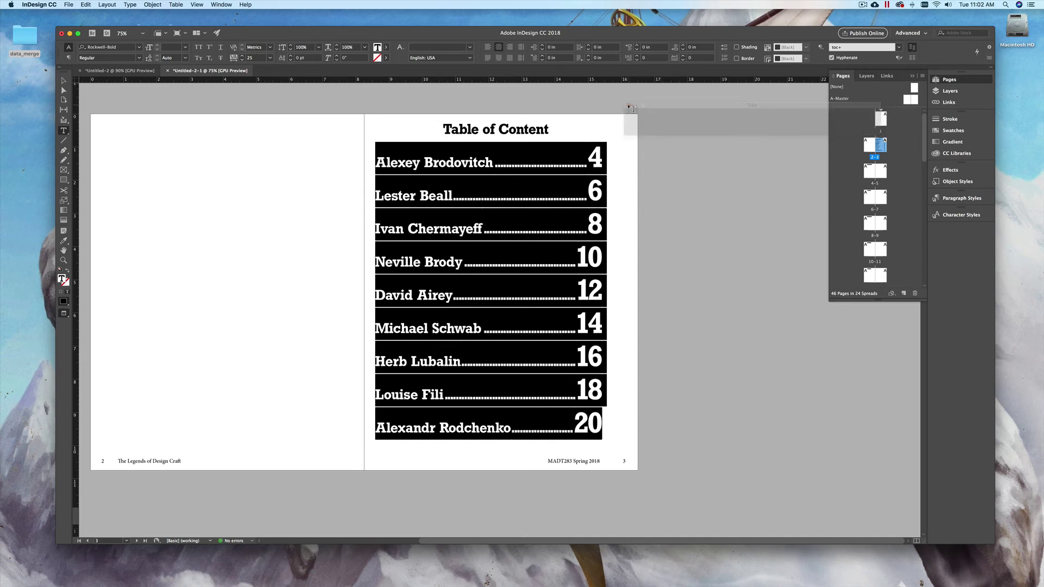
click(64, 81)
click(294, 127)
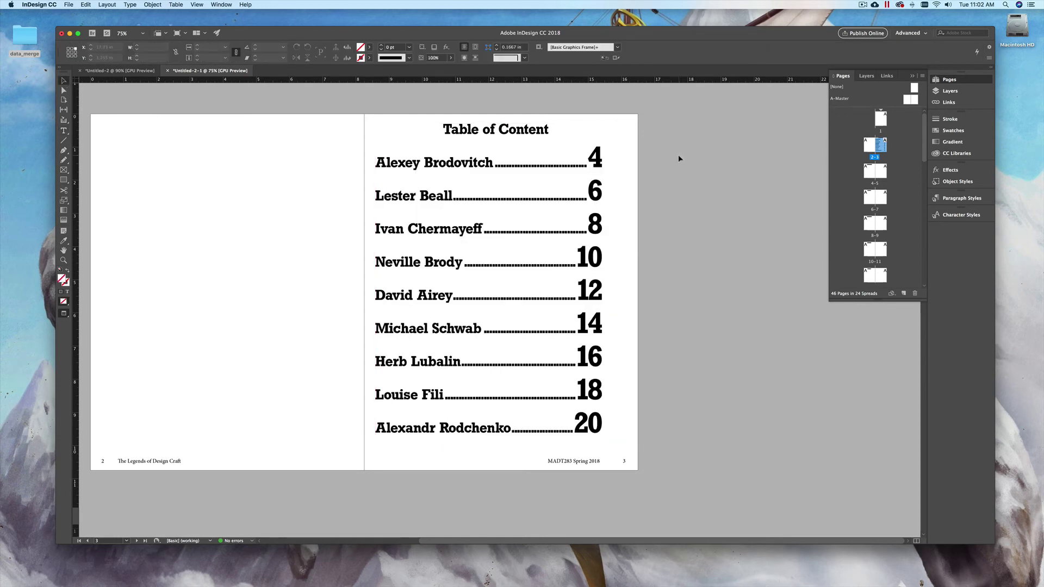
scroll(704, 207, left, 5)
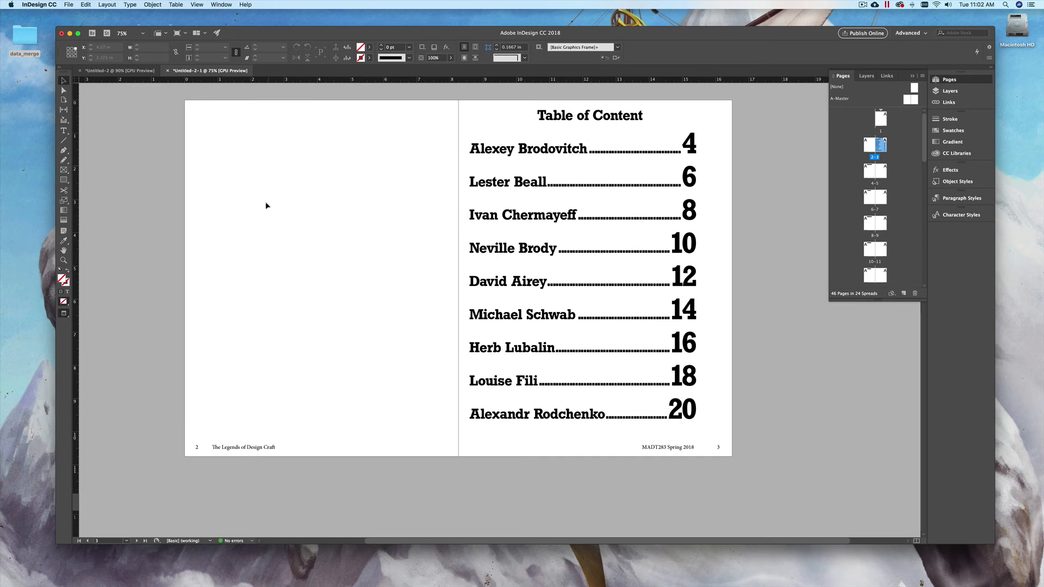
click(530, 182)
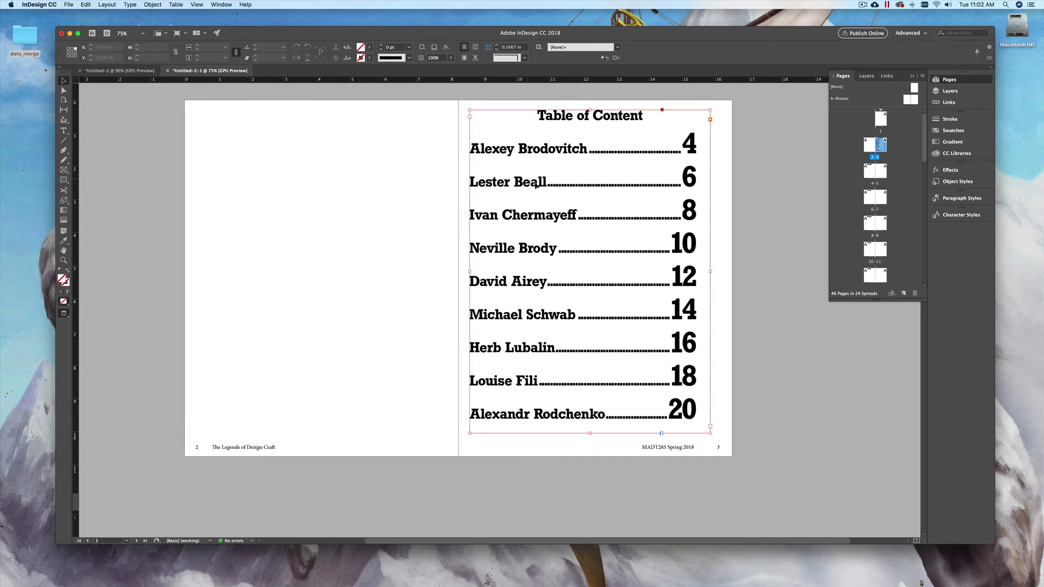
drag(540, 184, 253, 184)
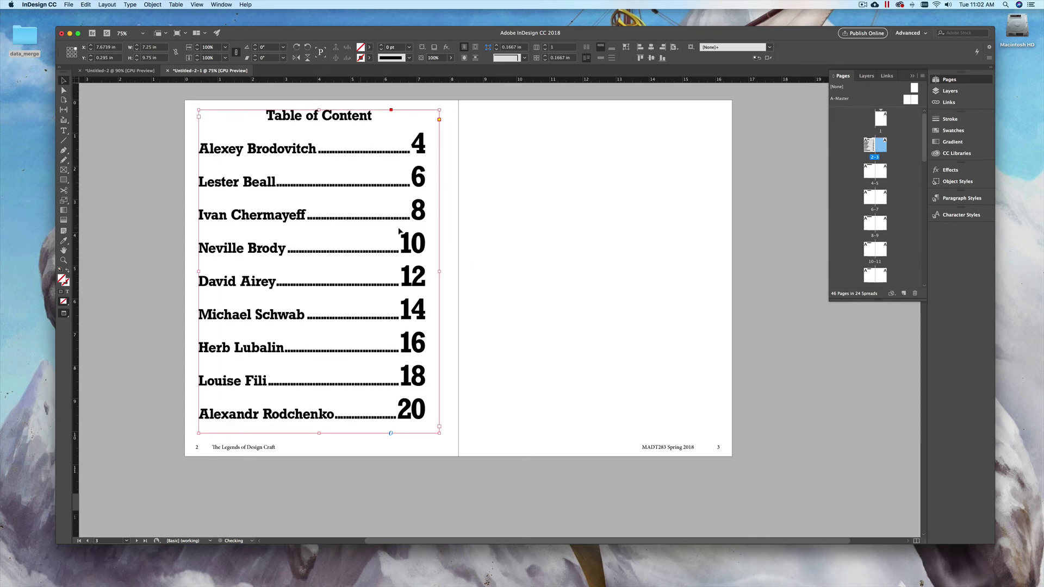
drag(439, 271, 720, 267)
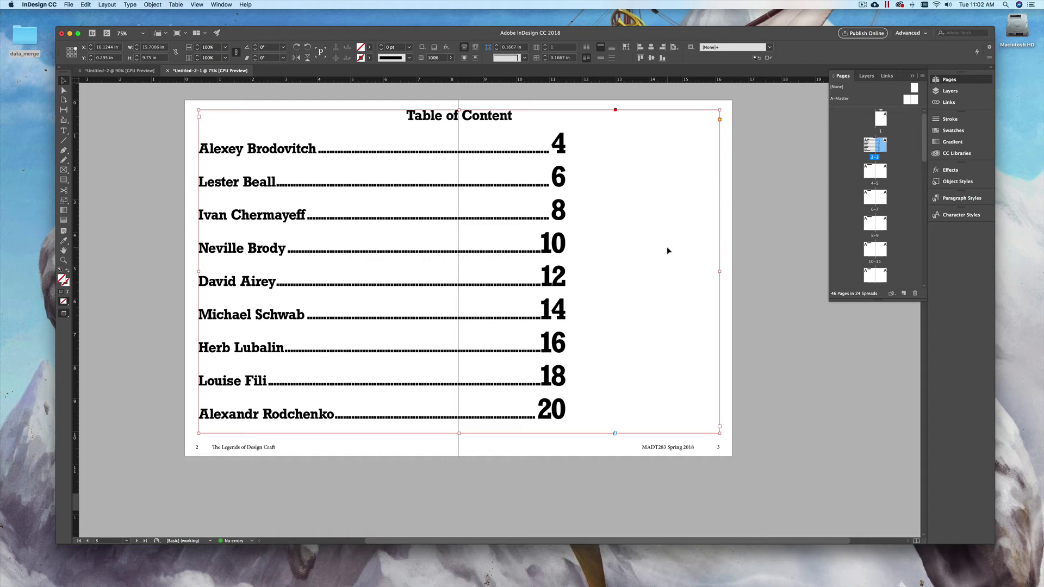
Step: Correct the title to "Table of Contents" and align it left
double_click(512, 116)
text(s)
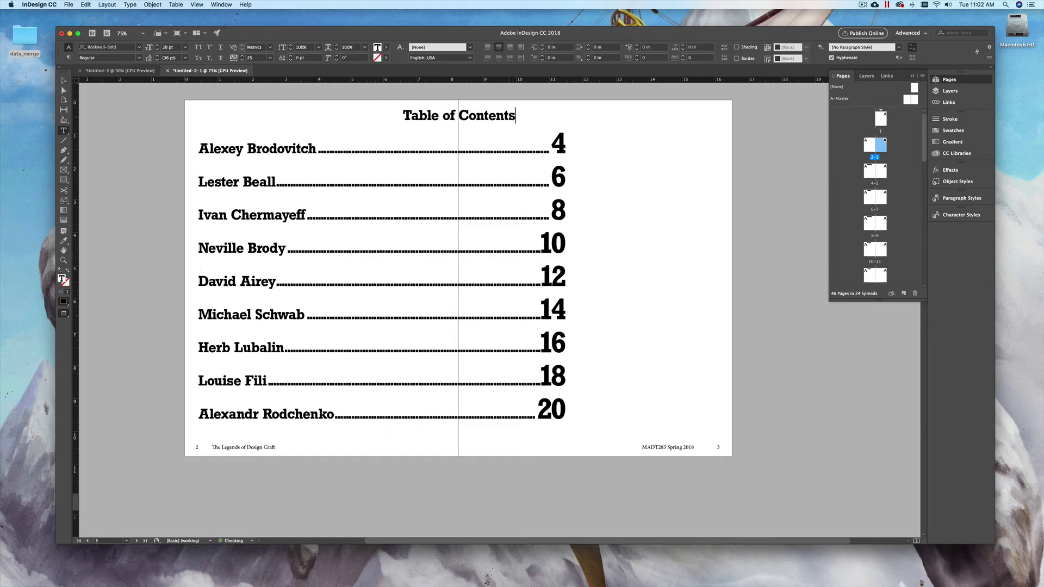
click(405, 119)
click(487, 49)
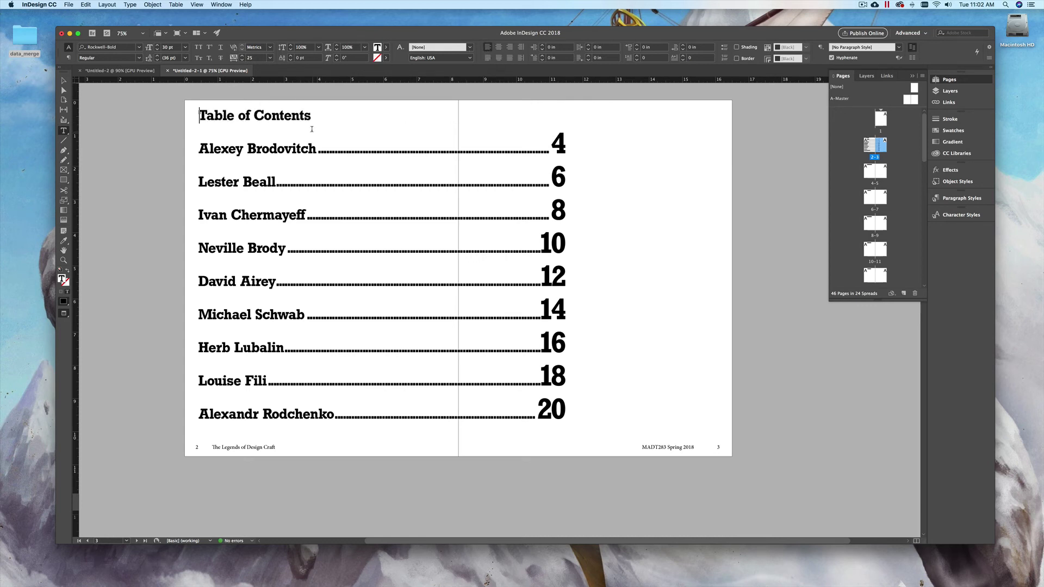
Step: Set the font size of the "Table of Contents" title to 14 pt and deselect the frame
drag(308, 115, 196, 119)
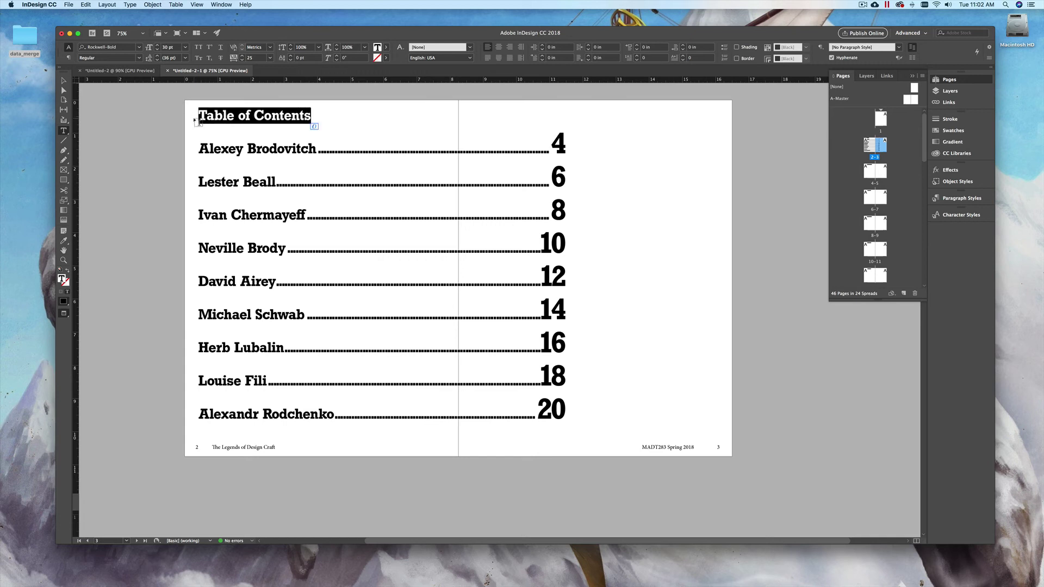
click(185, 47)
click(180, 94)
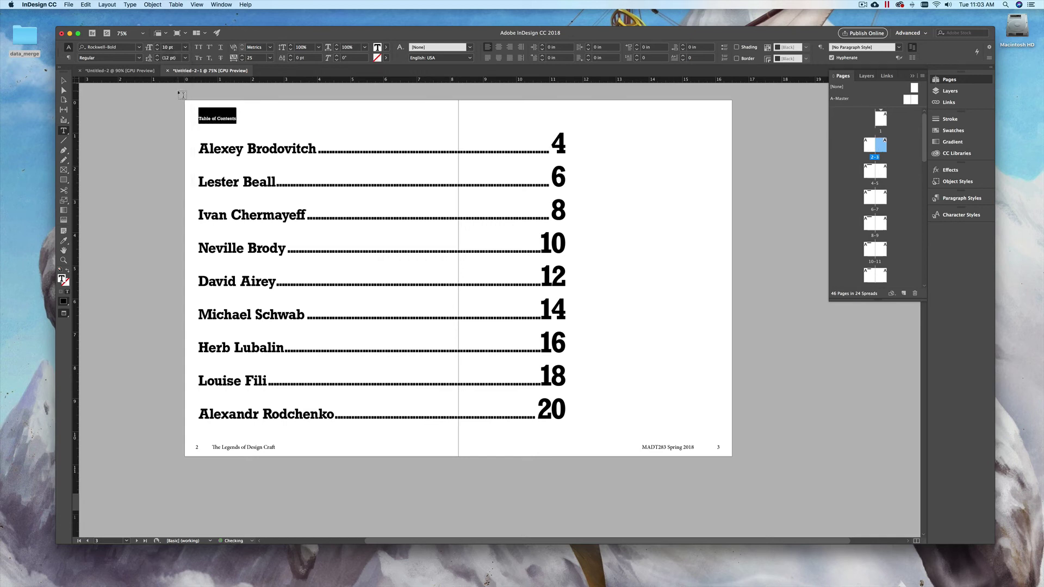
click(185, 48)
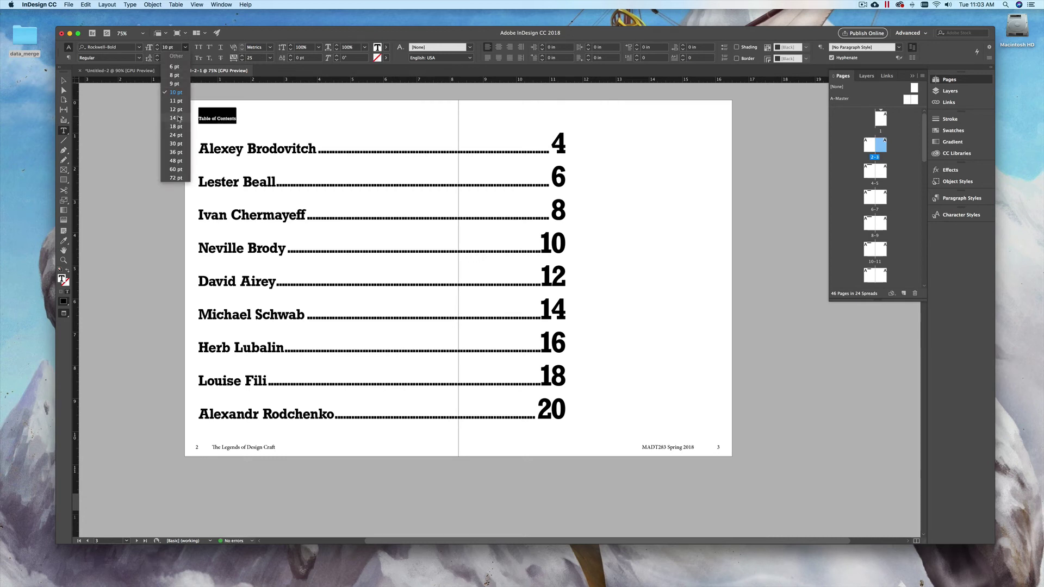
click(179, 118)
click(64, 81)
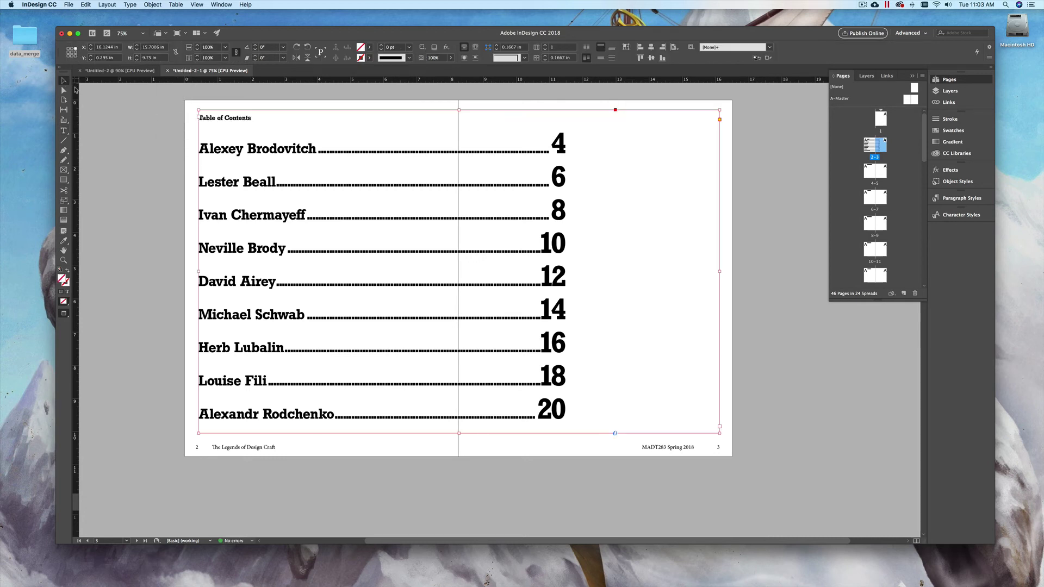
click(98, 98)
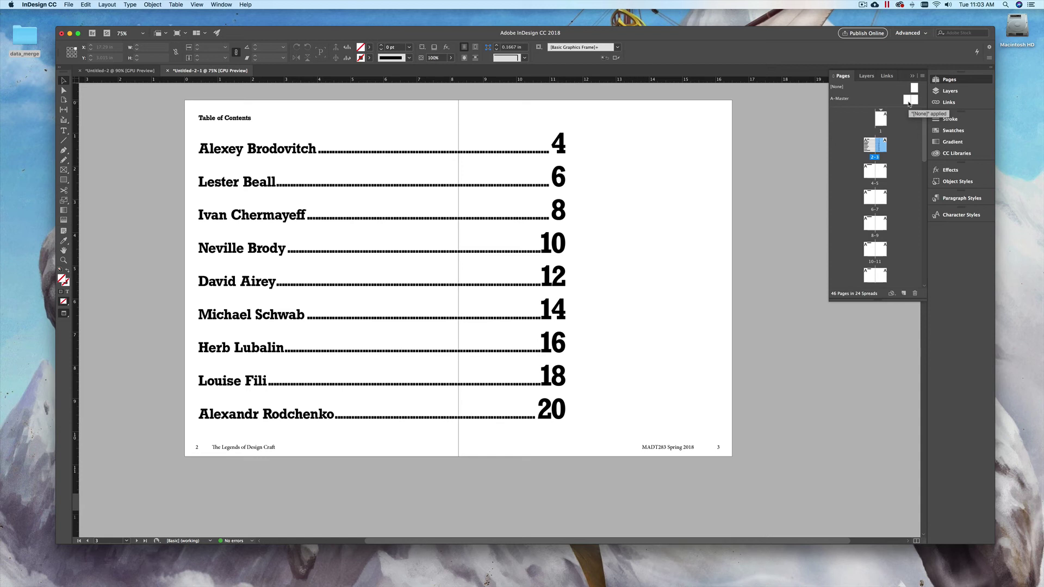
Step: Go to page 4 and select the text frame containing the designer's name
double_click(869, 171)
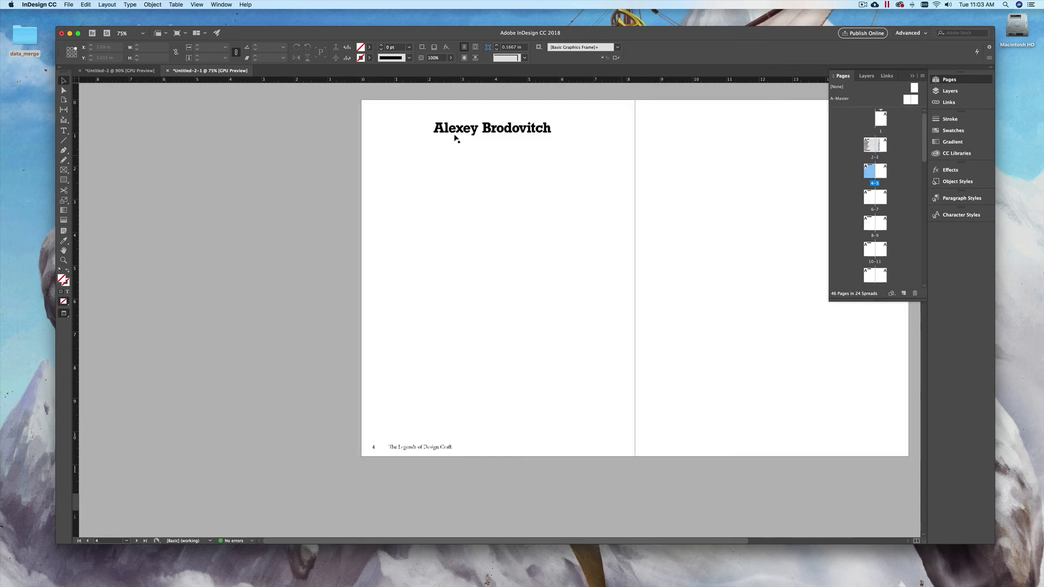
click(521, 131)
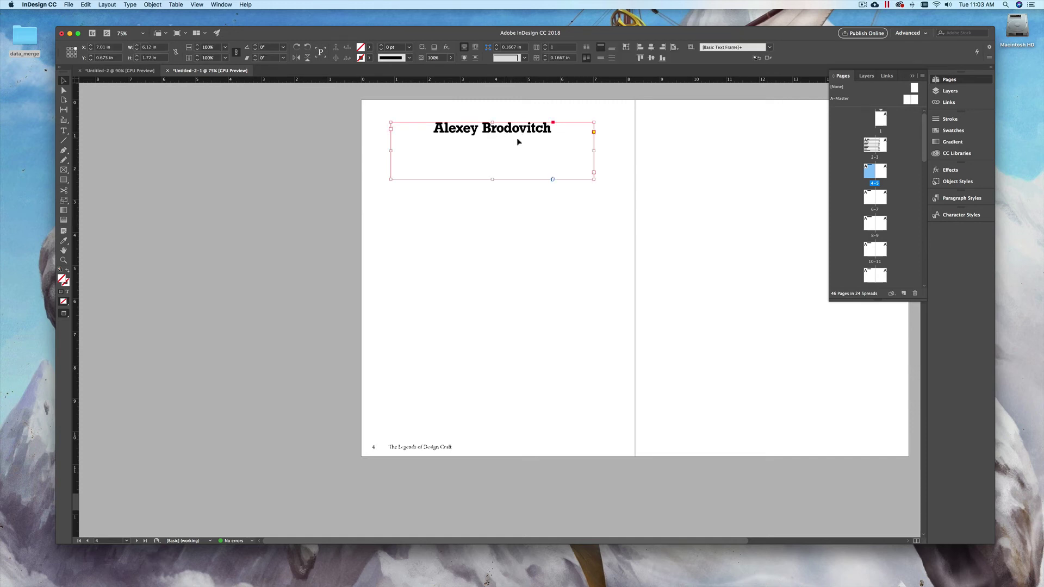
Step: View spread 4–5 with the names layer locked and hidden and the spread layer shown, and restore the layers
click(958, 91)
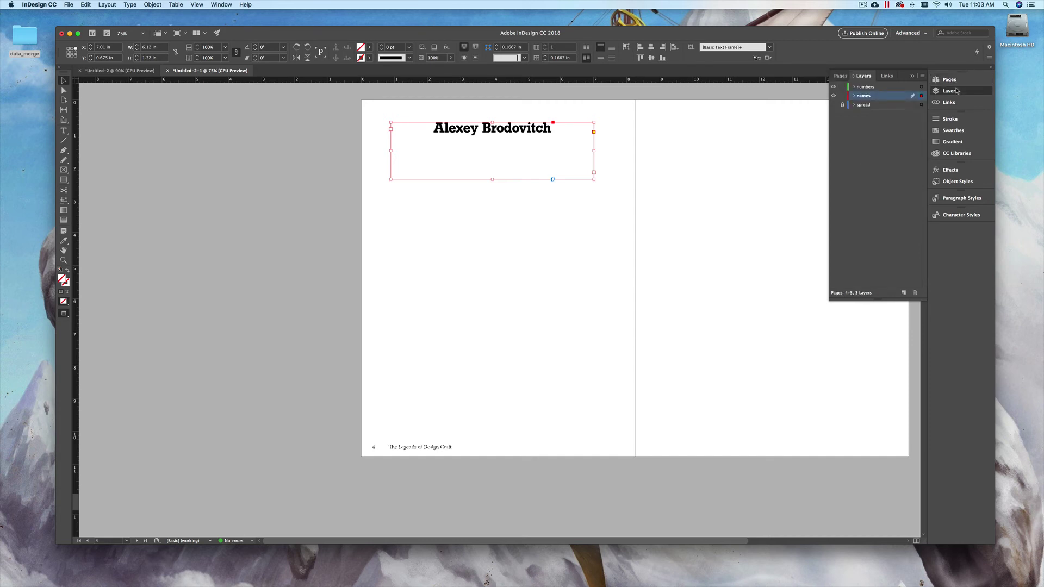
click(843, 96)
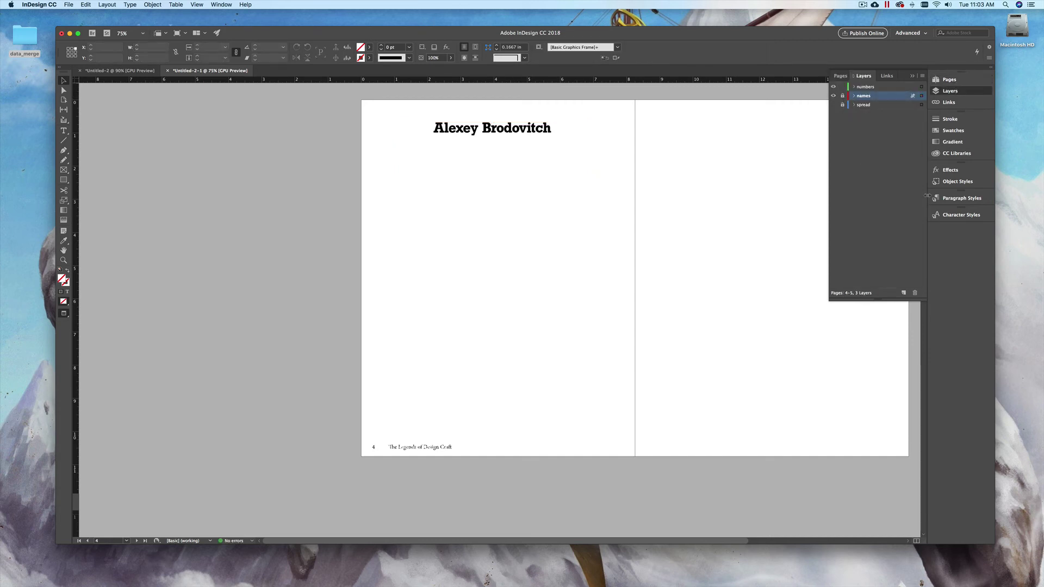
click(834, 97)
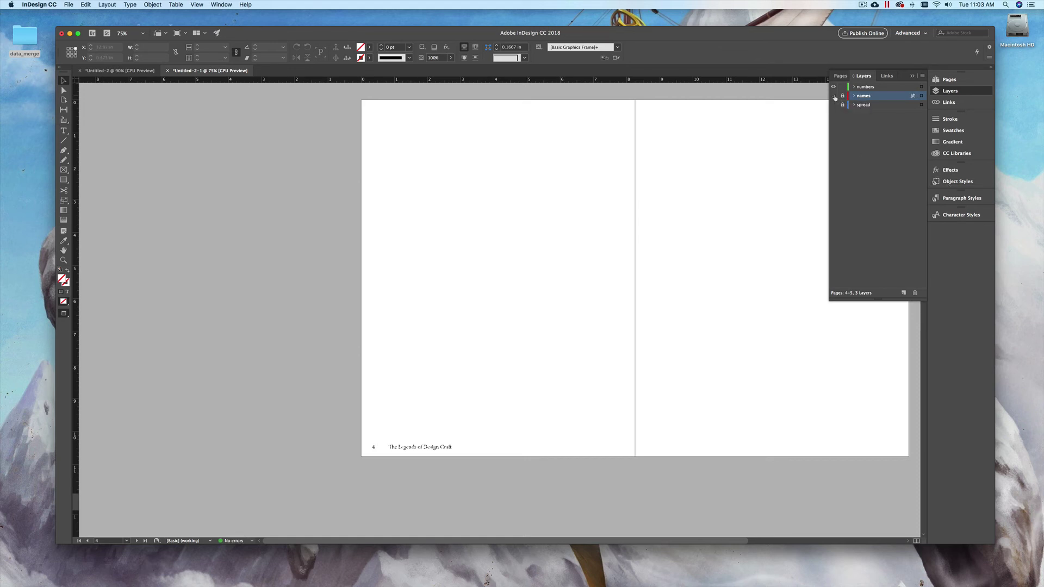
click(834, 105)
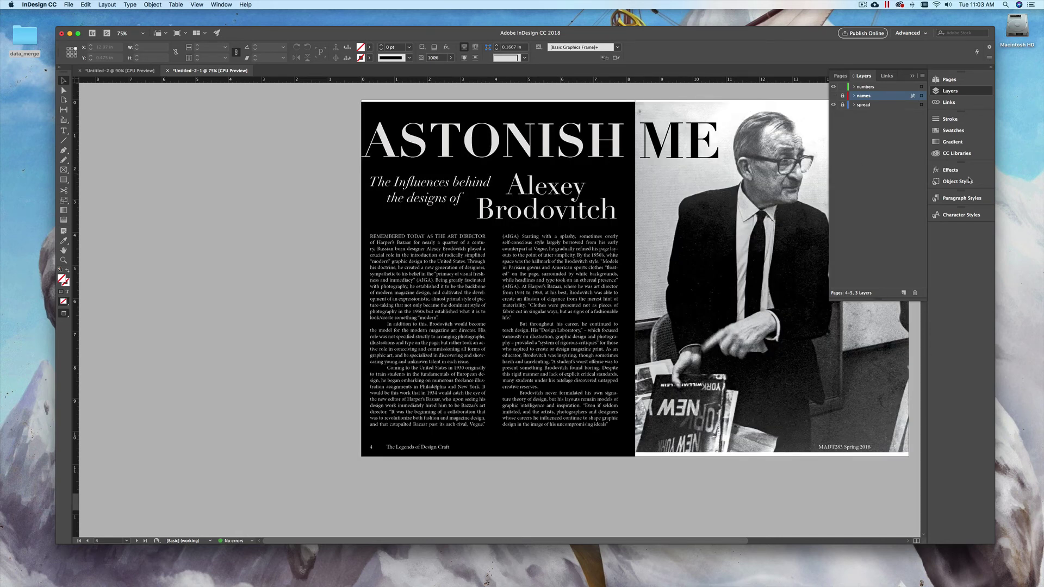
click(834, 105)
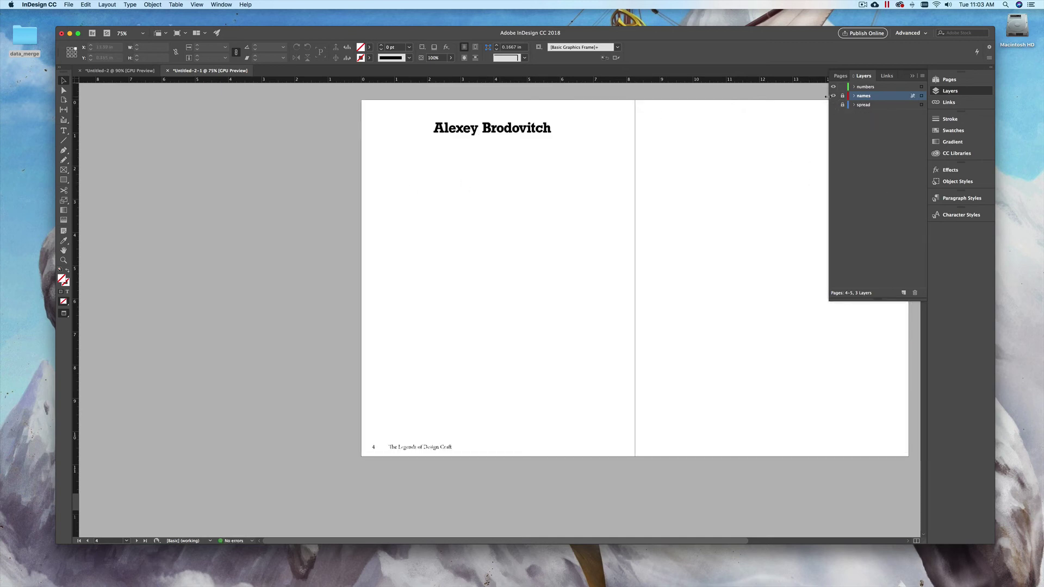
click(843, 96)
click(450, 145)
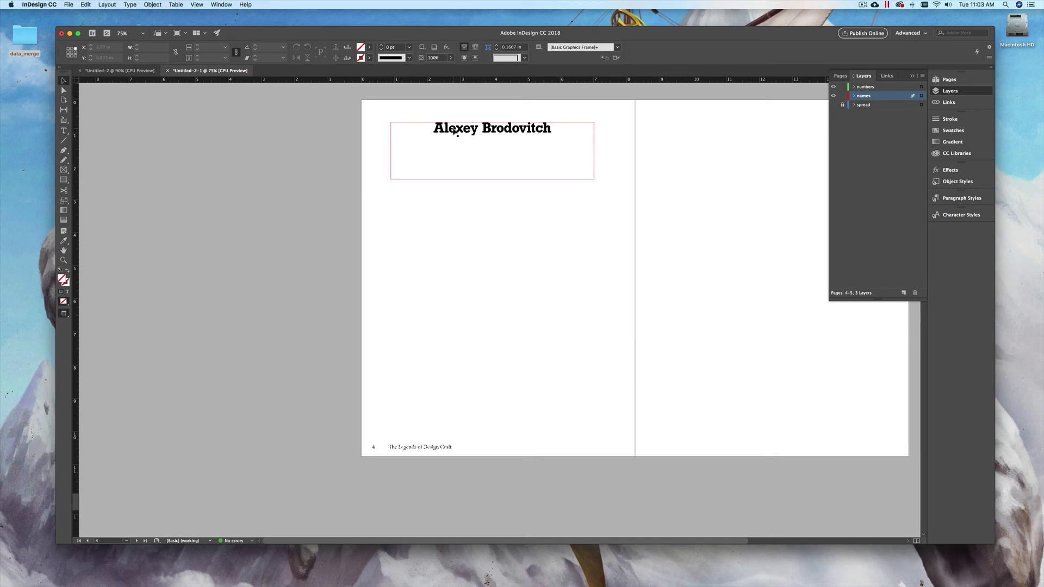
click(884, 144)
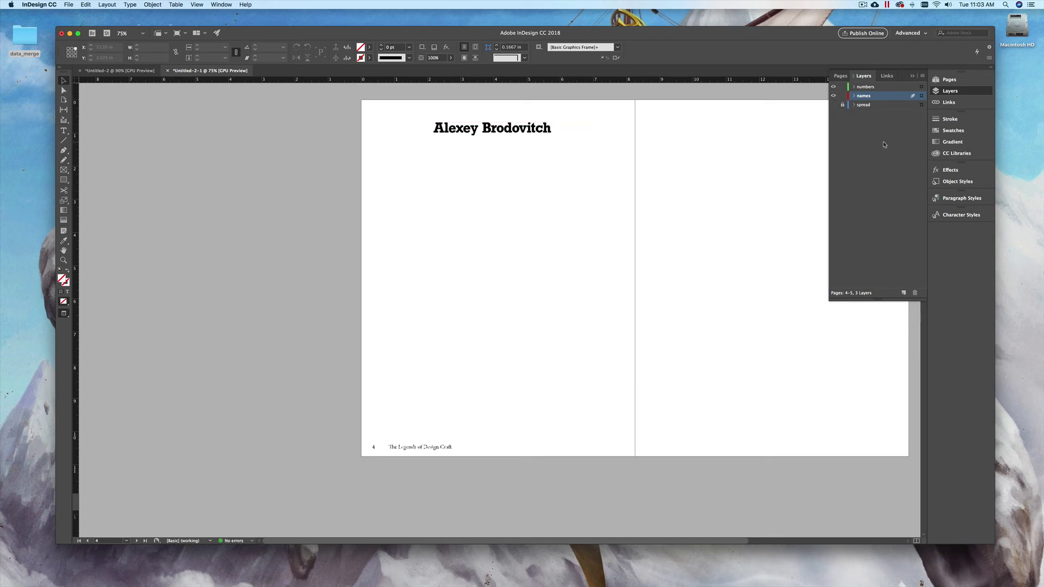
Step: Create a new object style from the designer name's text frame on page 4 and name it "hide"
click(452, 135)
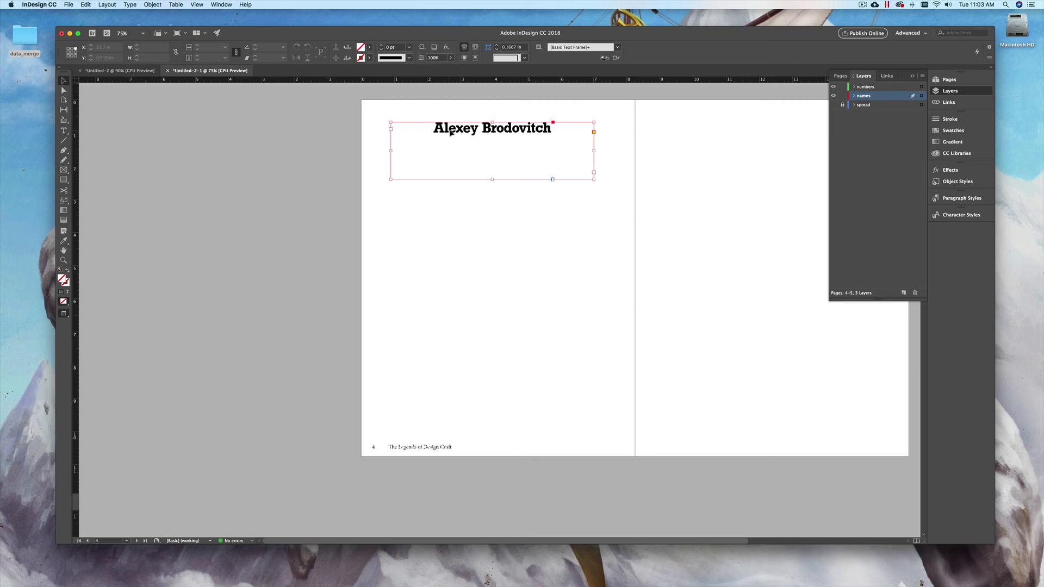
click(953, 183)
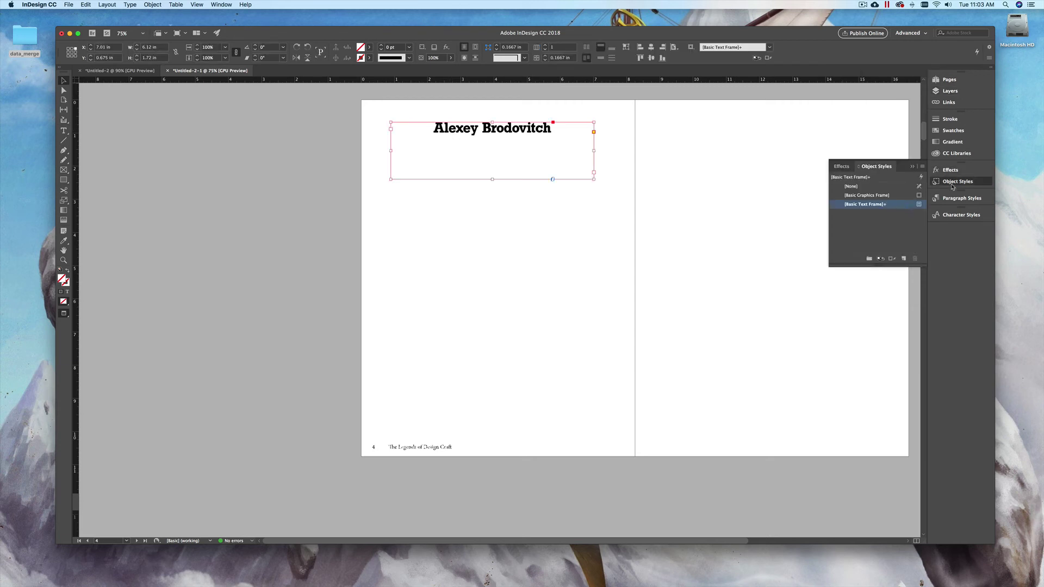
click(902, 257)
double_click(858, 213)
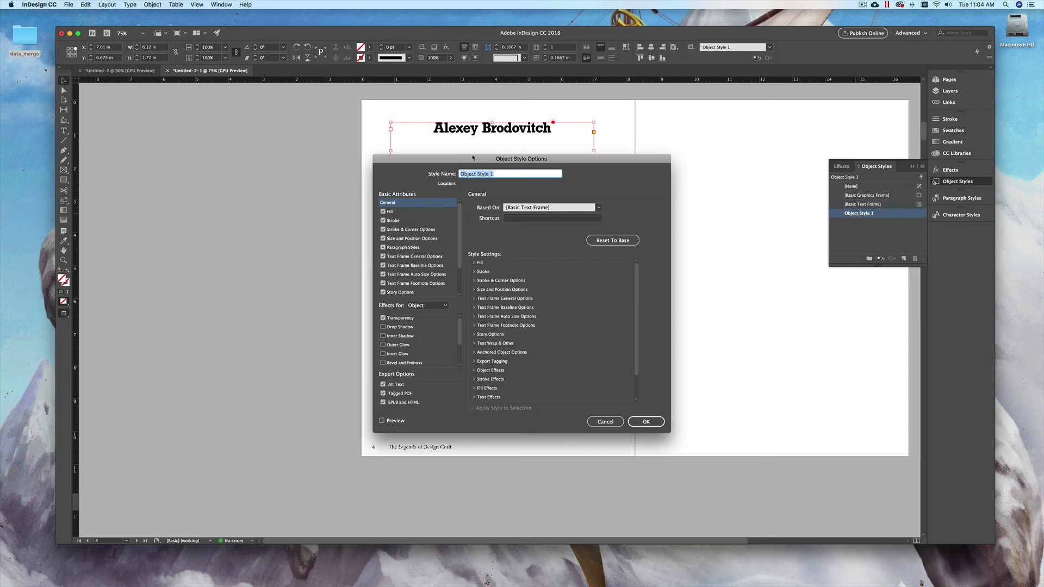
drag(478, 159, 711, 130)
text(h)
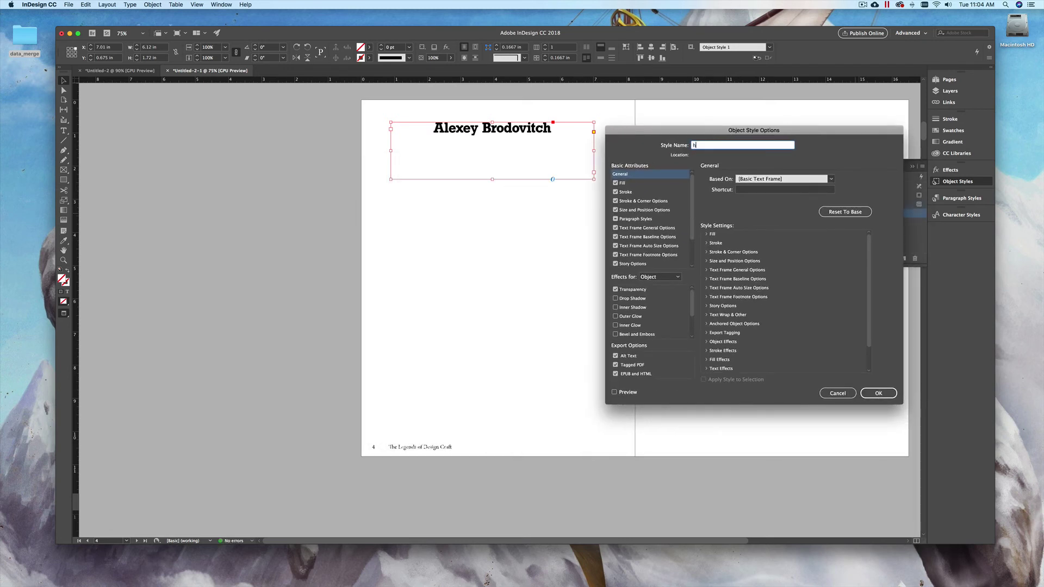
text(ide)
Step: Set the hide style's transparency to 0% opacity, preview and accept it, and float the object styles list beside page 4
click(633, 290)
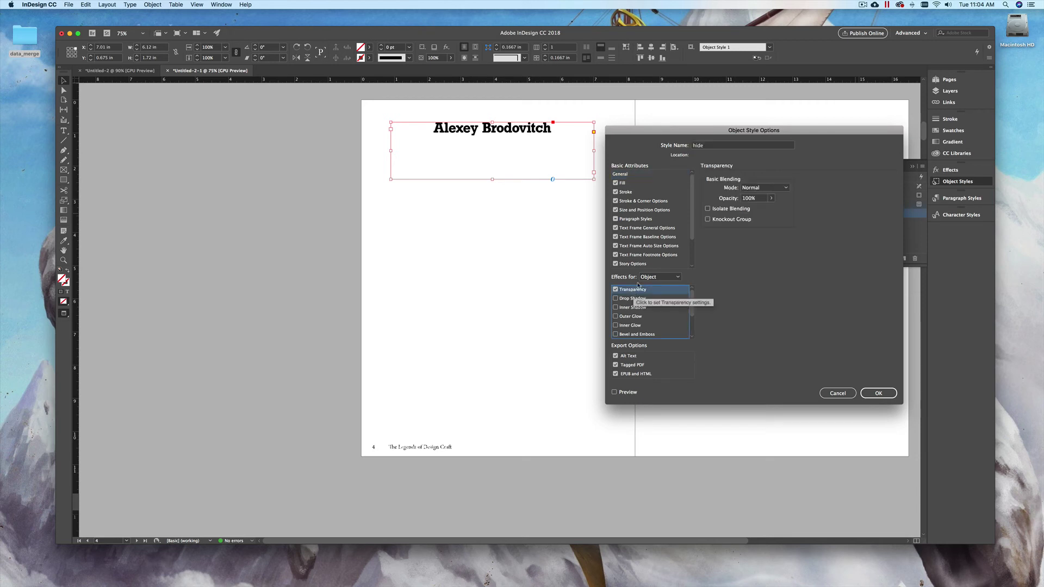
click(771, 199)
drag(772, 209, 713, 212)
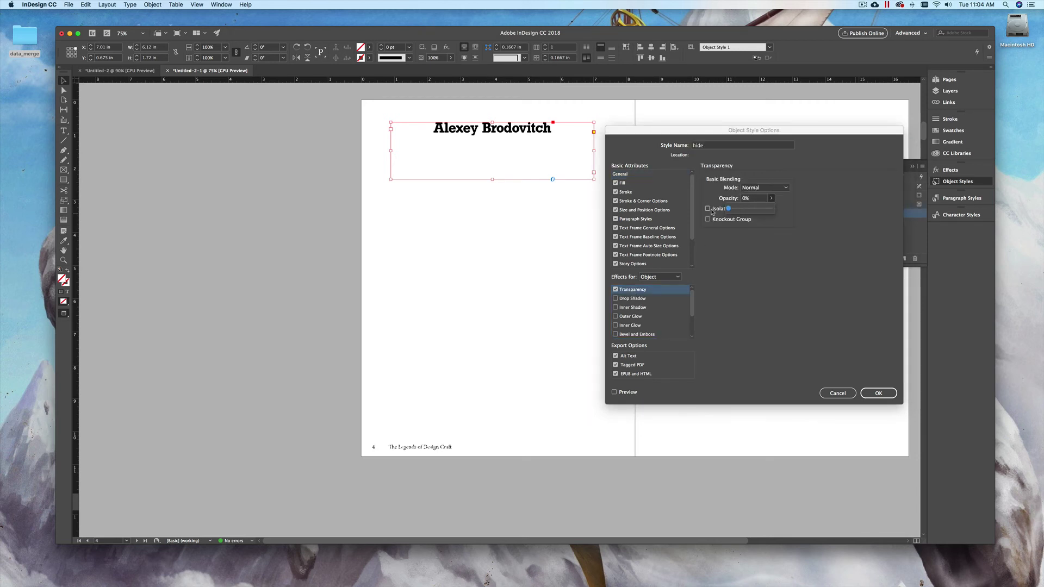
click(614, 392)
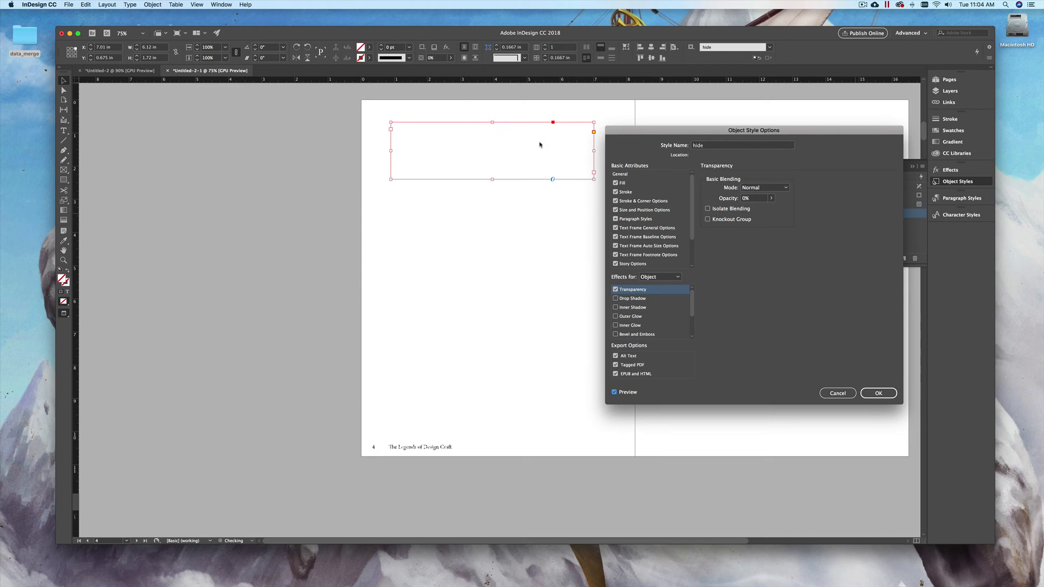
click(878, 393)
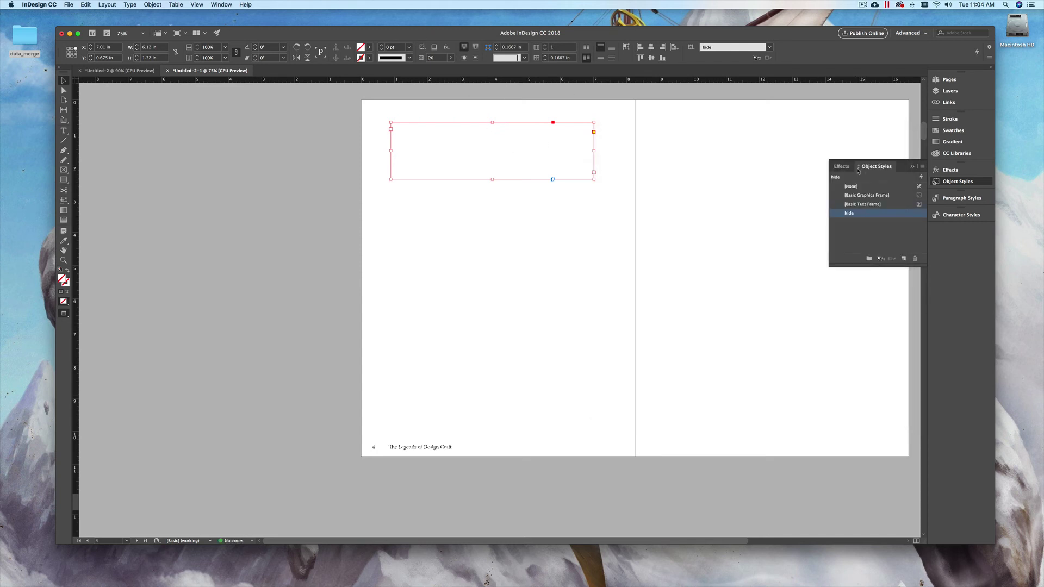
drag(875, 167, 265, 122)
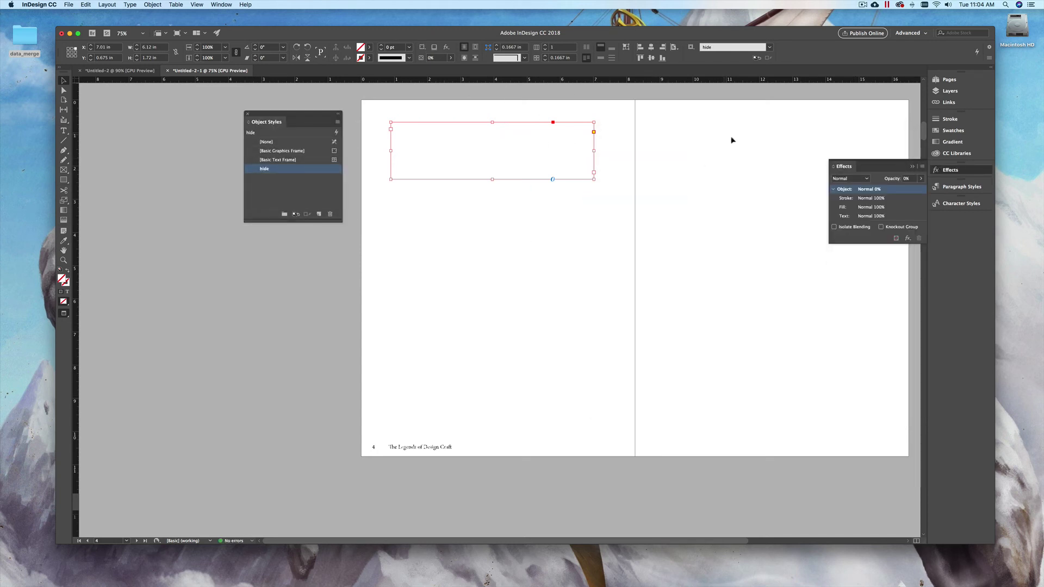
Step: Apply the hide object style to the designer name frames on pages 6 and 8
click(951, 79)
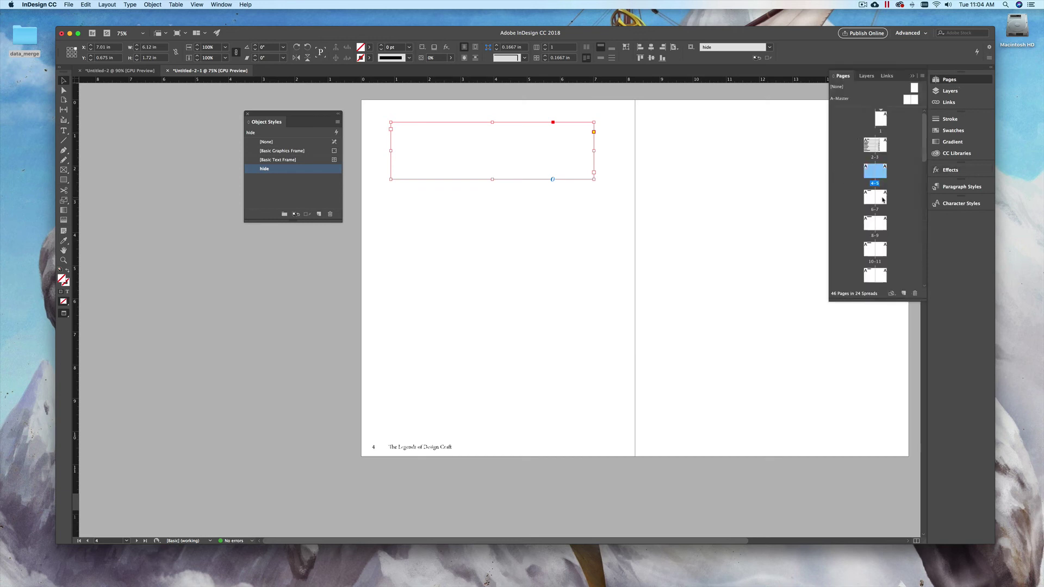
double_click(866, 202)
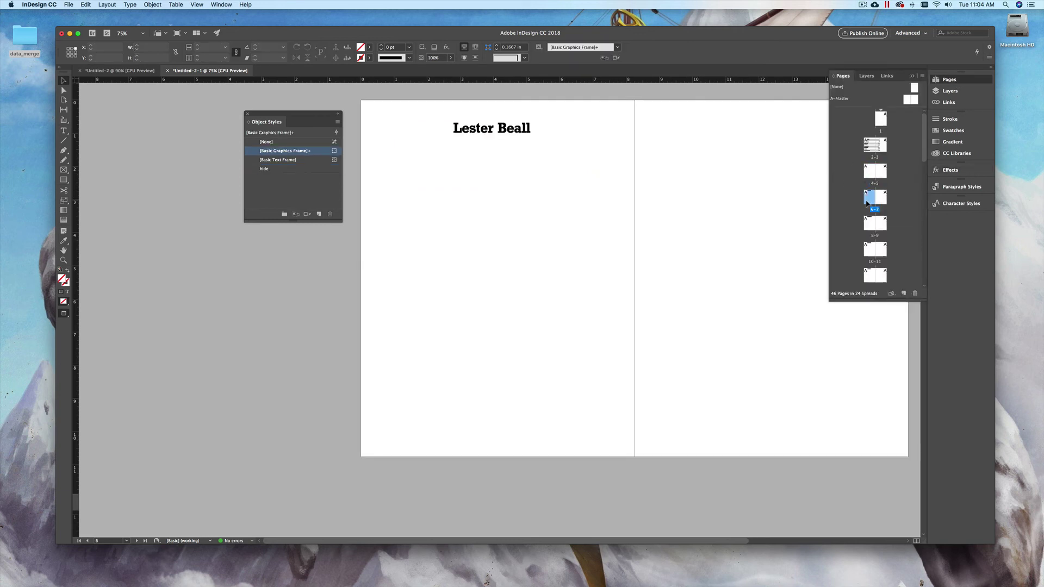
click(463, 133)
click(463, 133)
click(302, 169)
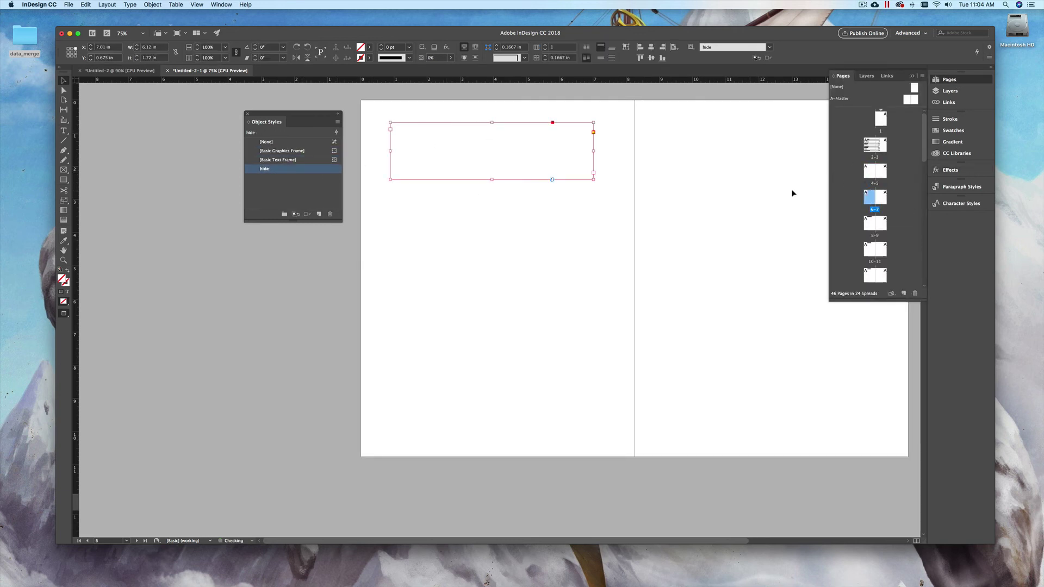
double_click(870, 223)
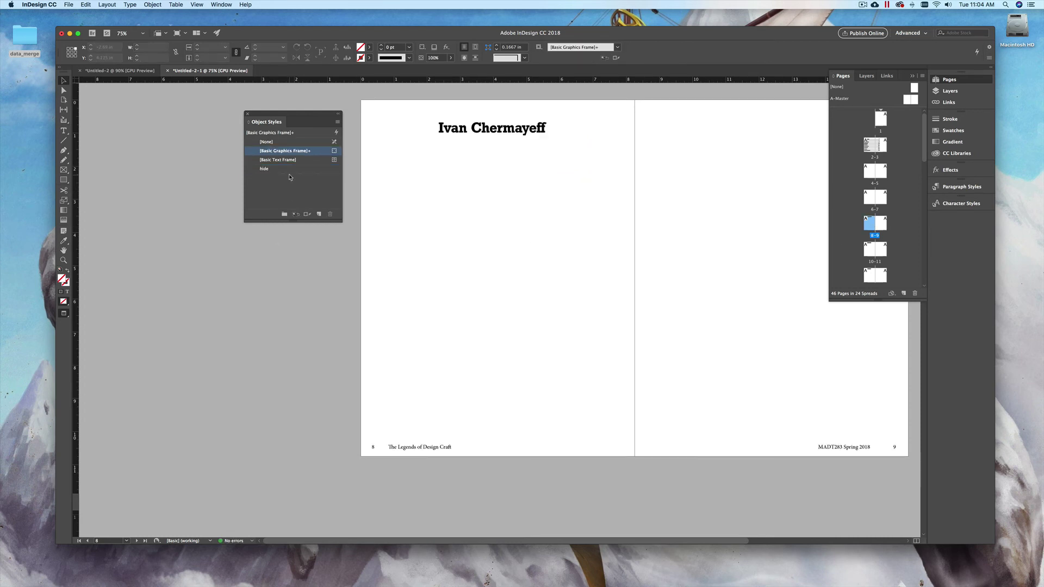
click(492, 152)
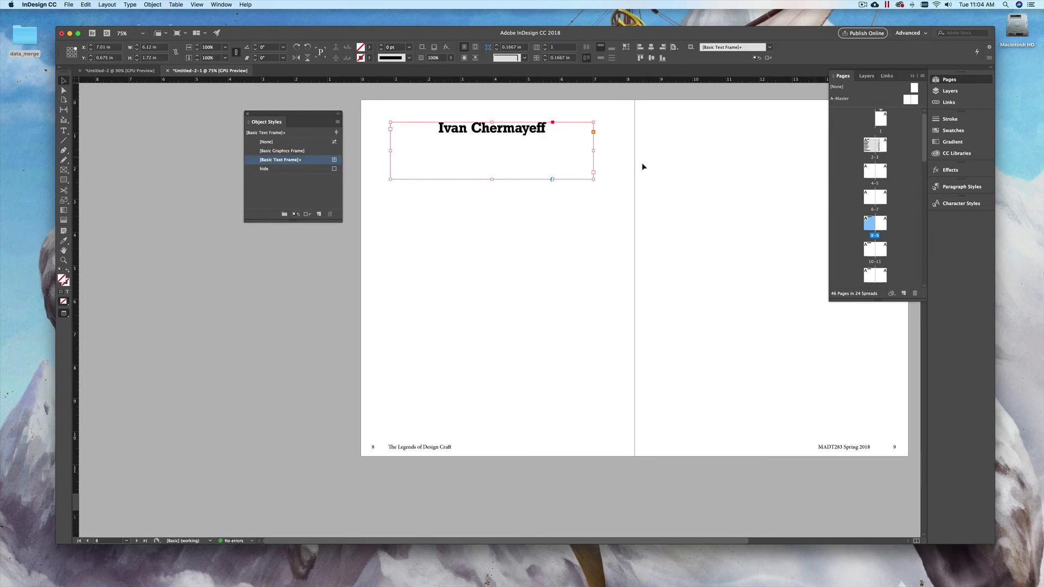
click(293, 169)
Step: Apply the hide object style to the designer name frames on pages 10 and 12
double_click(870, 249)
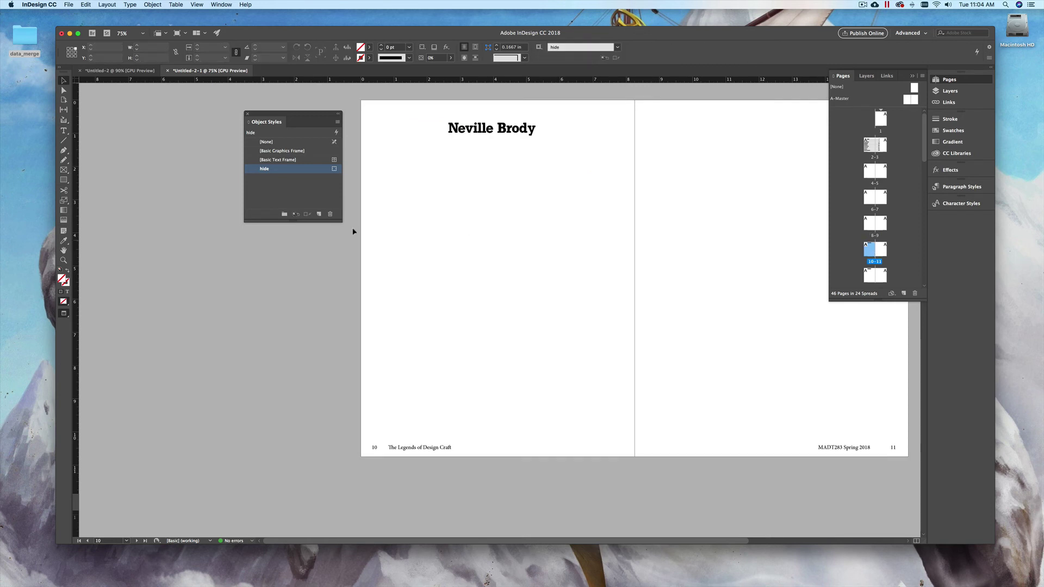
click(480, 135)
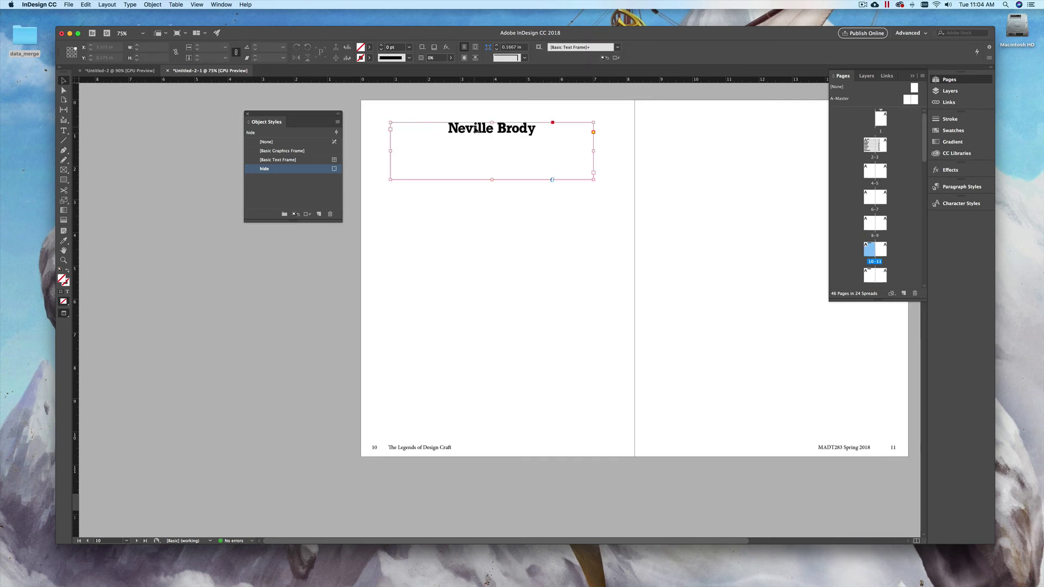
click(292, 169)
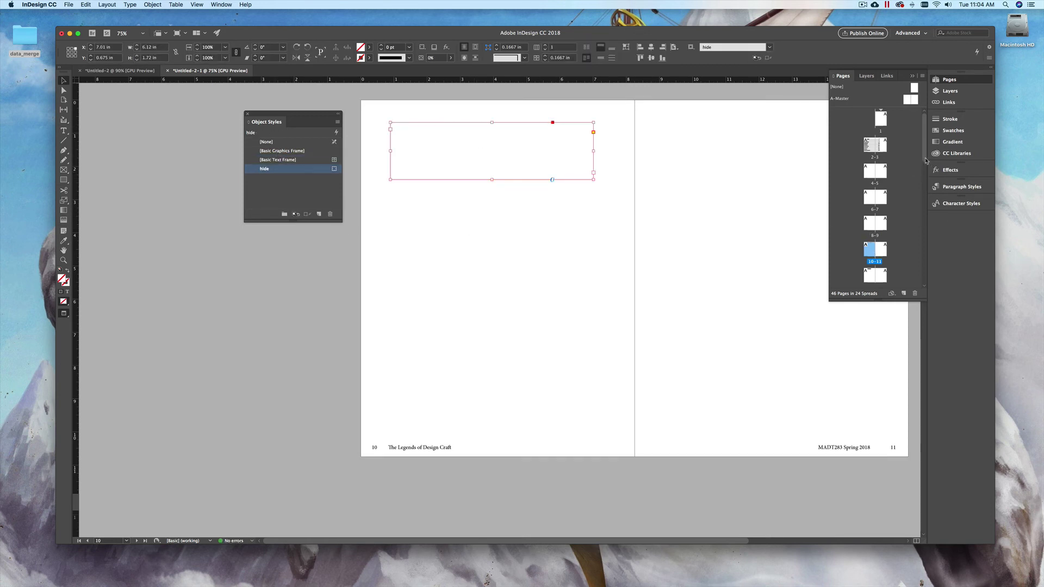
scroll(900, 206, down, 3)
double_click(875, 206)
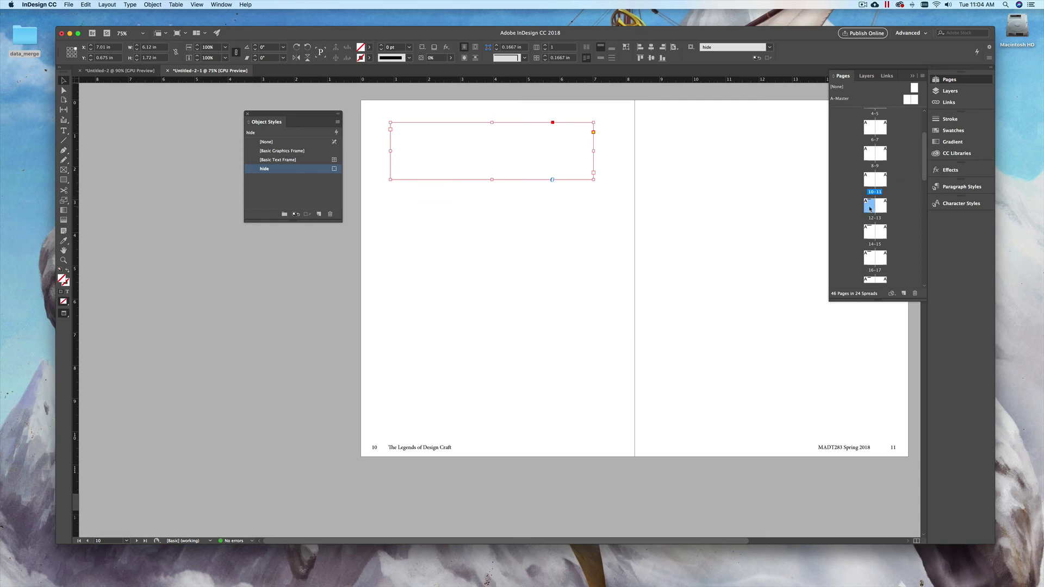
click(566, 166)
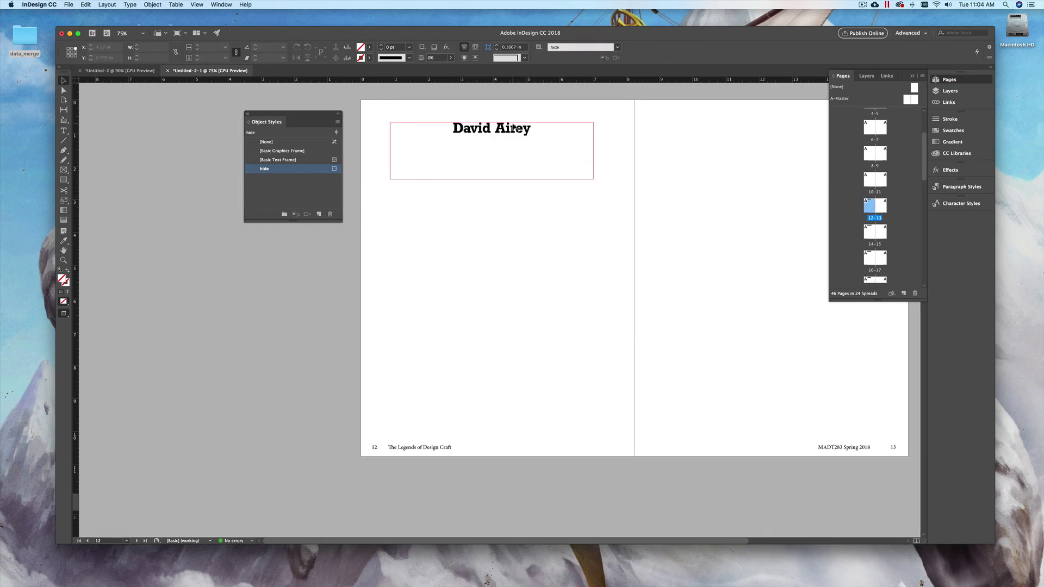
click(264, 169)
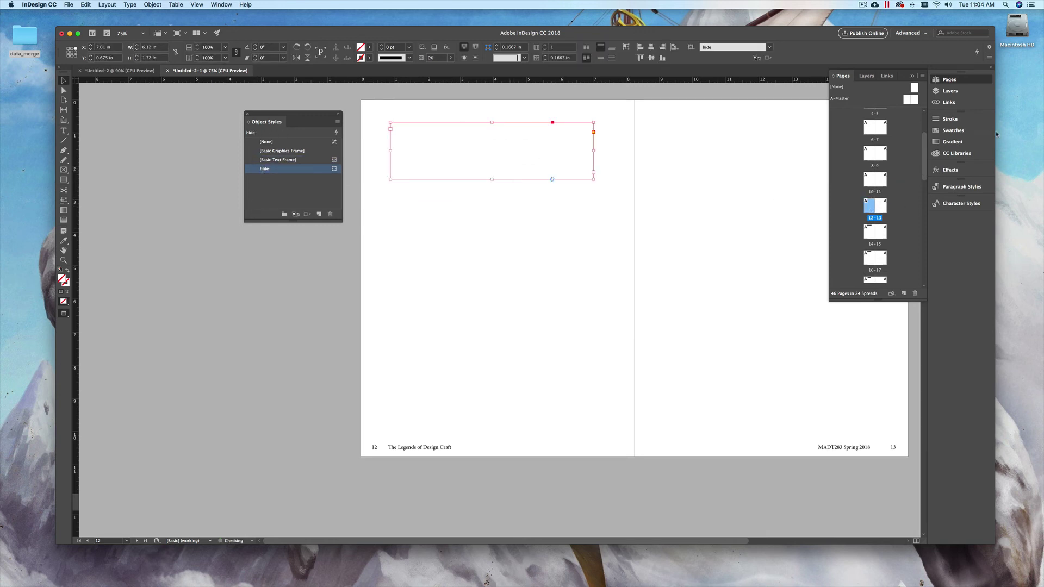
Step: Show the spread layer, and lock and hide the names layer
click(950, 91)
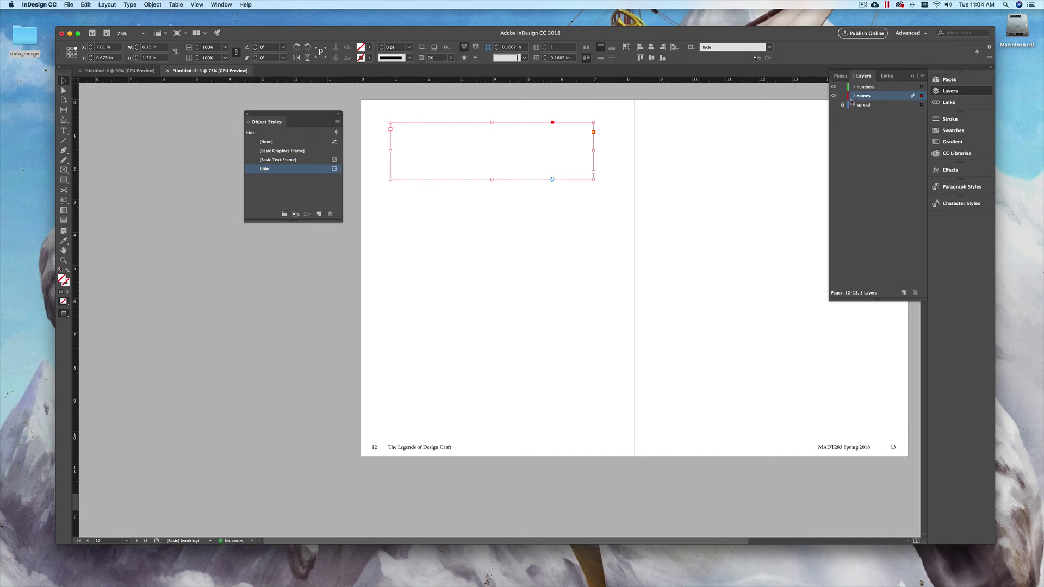
click(834, 105)
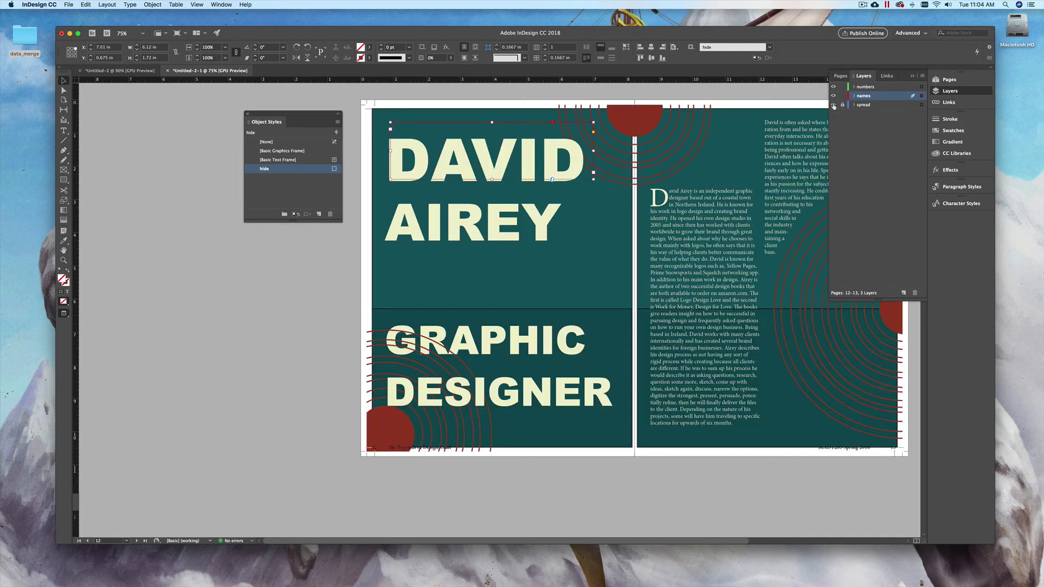
click(843, 96)
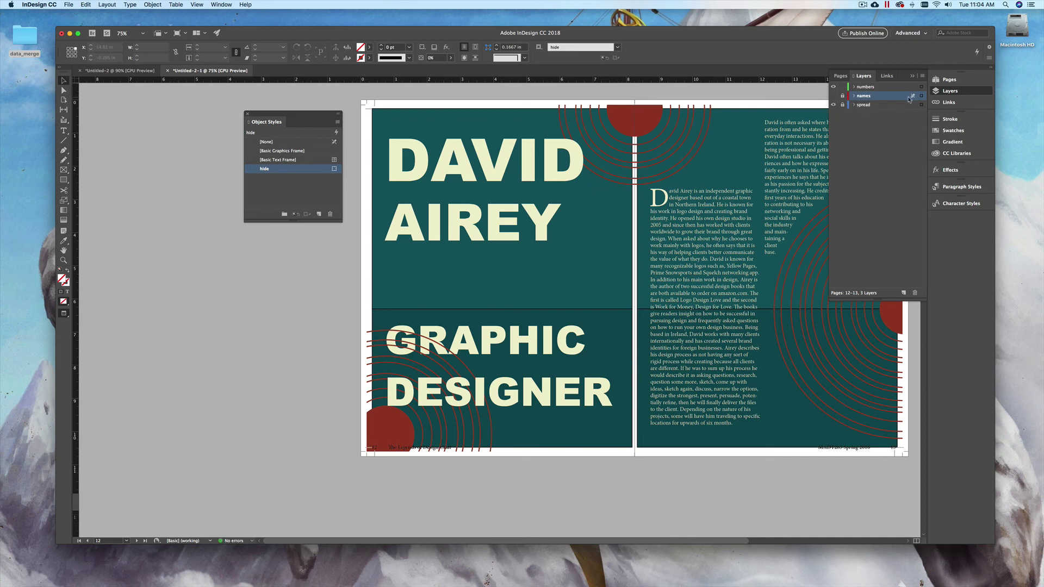
click(914, 77)
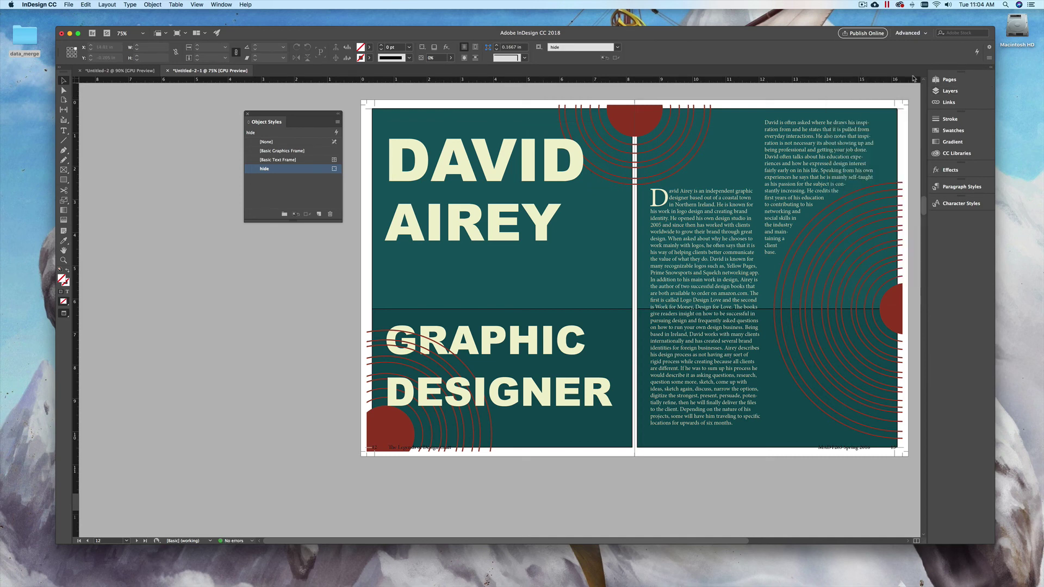
click(953, 91)
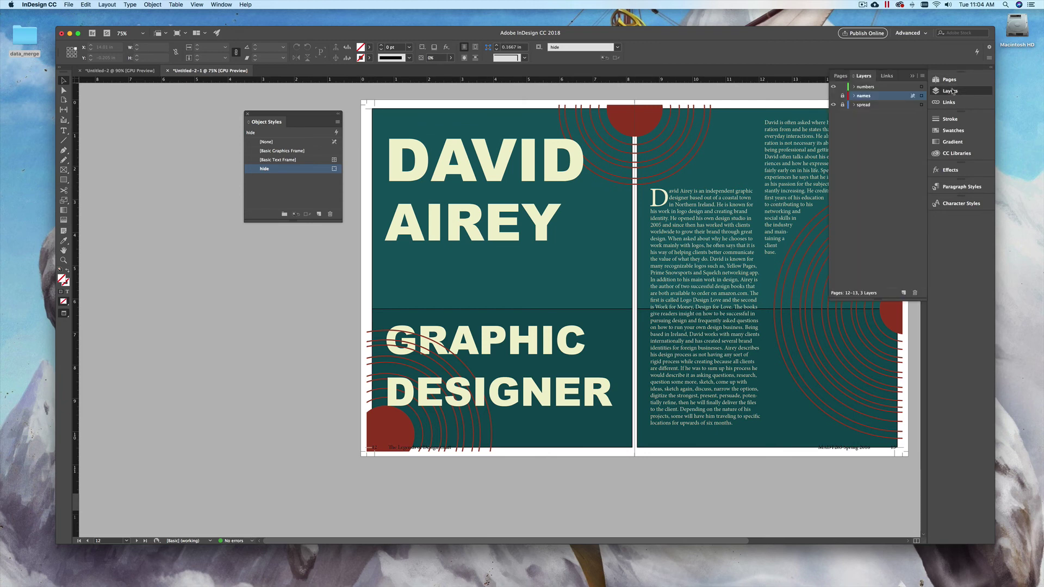
click(833, 97)
click(833, 96)
click(914, 76)
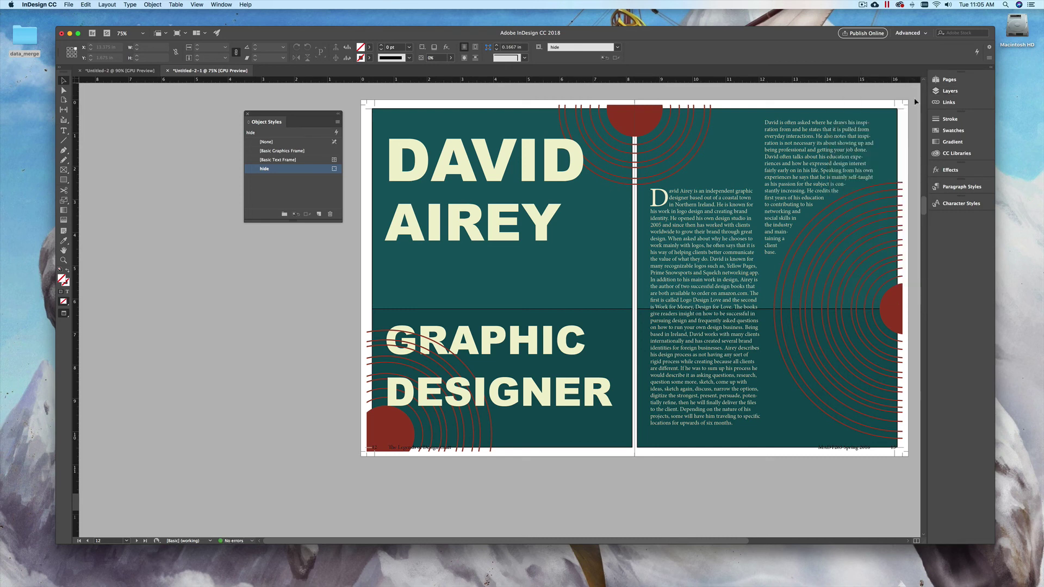
Step: Start exporting the document in Adobe PDF (Print) format to the data_merge folder under the file name test
drag(924, 209, 923, 239)
drag(250, 39, 244, 29)
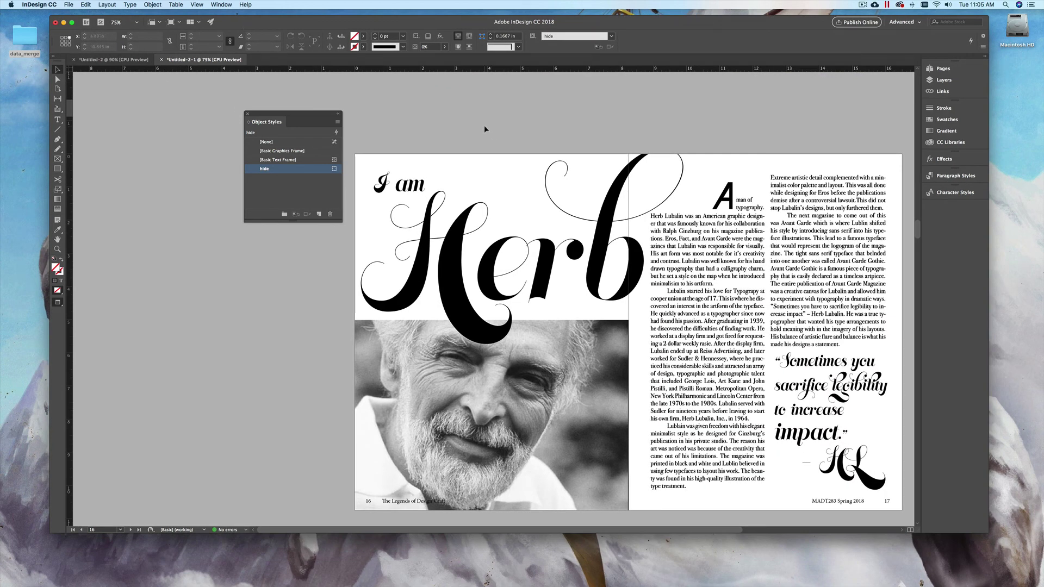
click(70, 5)
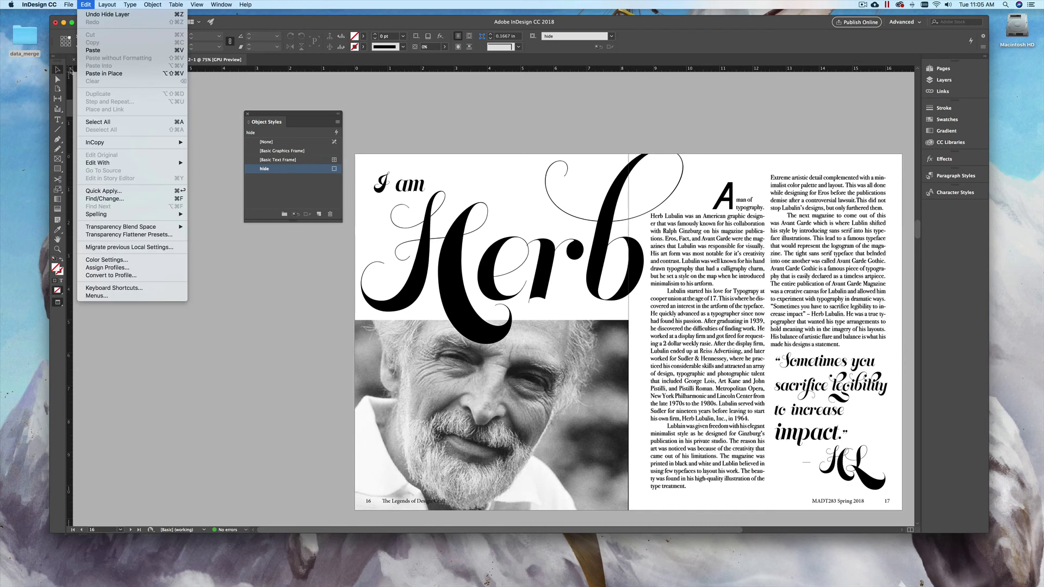
click(85, 145)
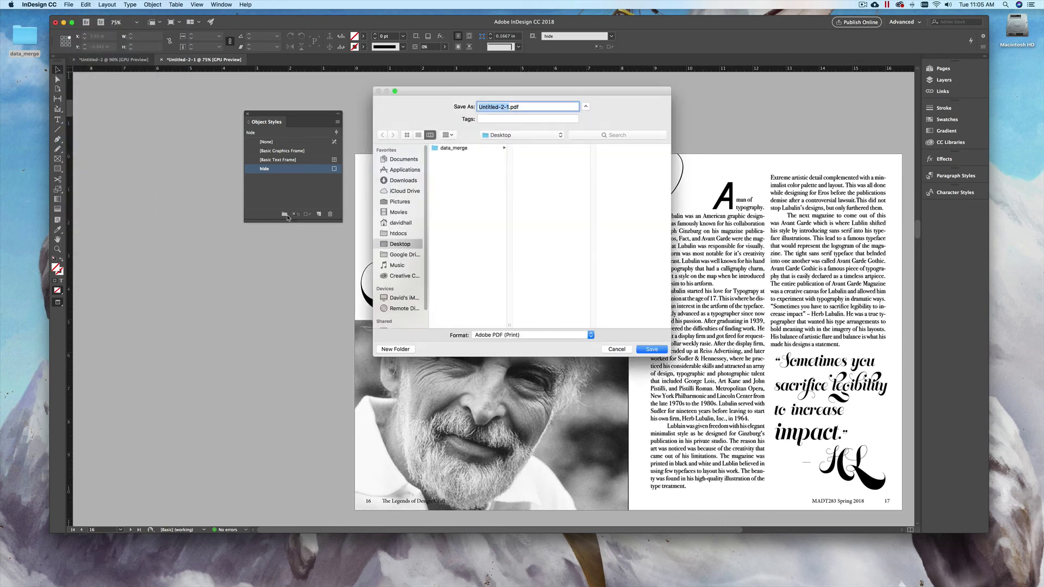
click(453, 148)
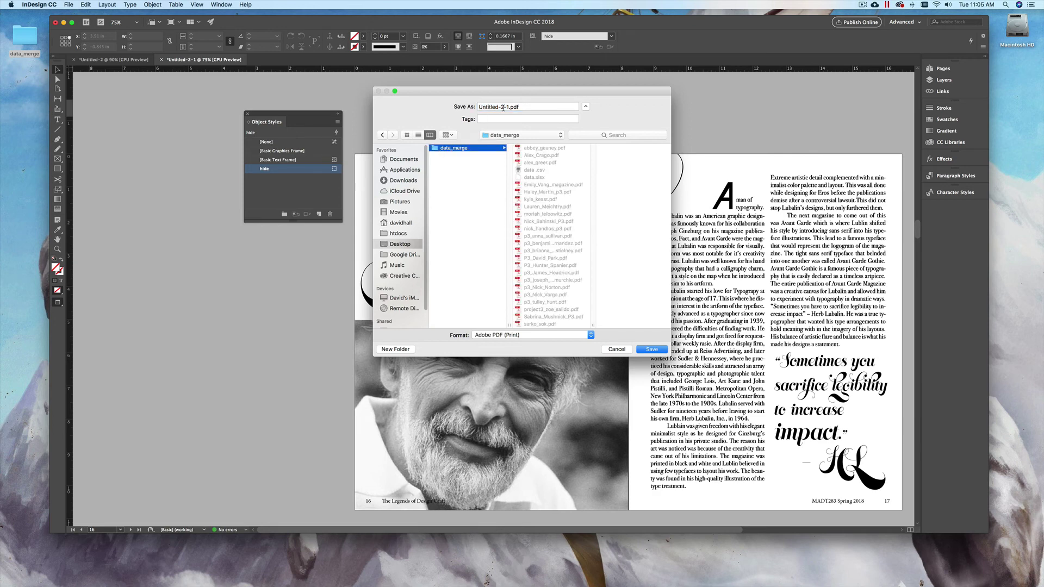
drag(510, 106, 464, 108)
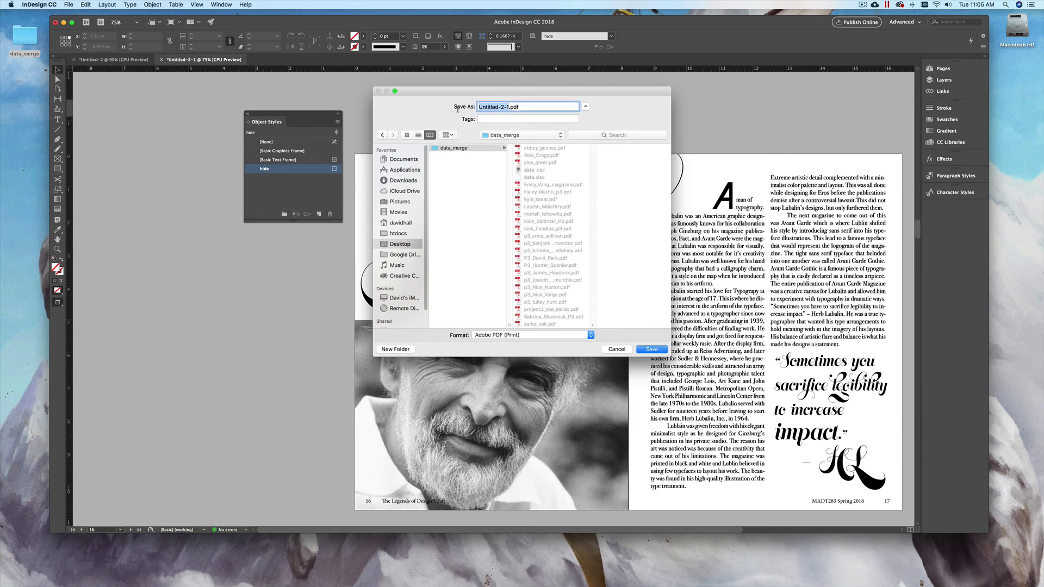
text(test)
click(645, 350)
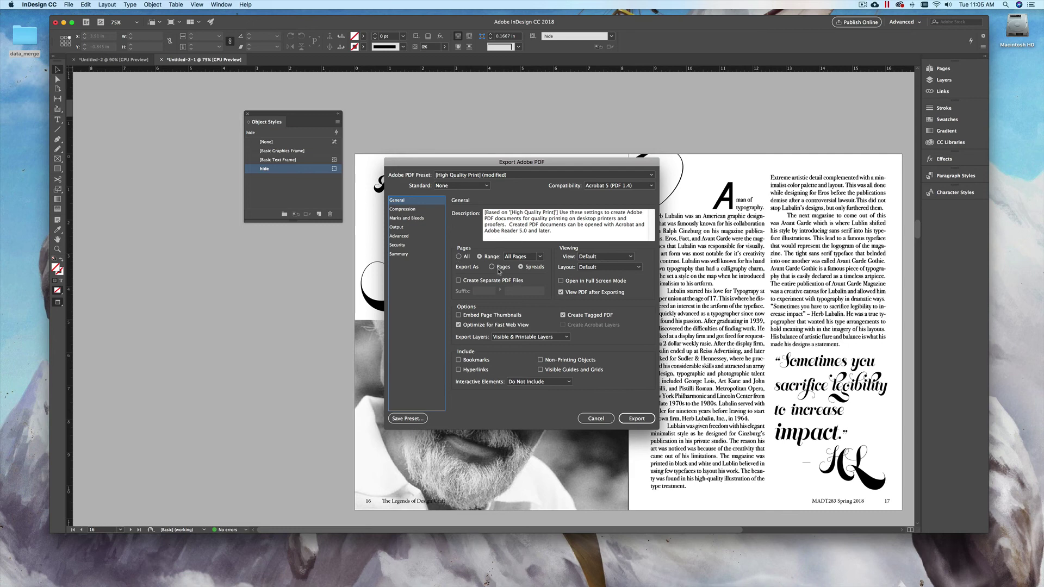
Step: Export all pages as single pages to the PDF, with the document bleed settings turned off
click(459, 257)
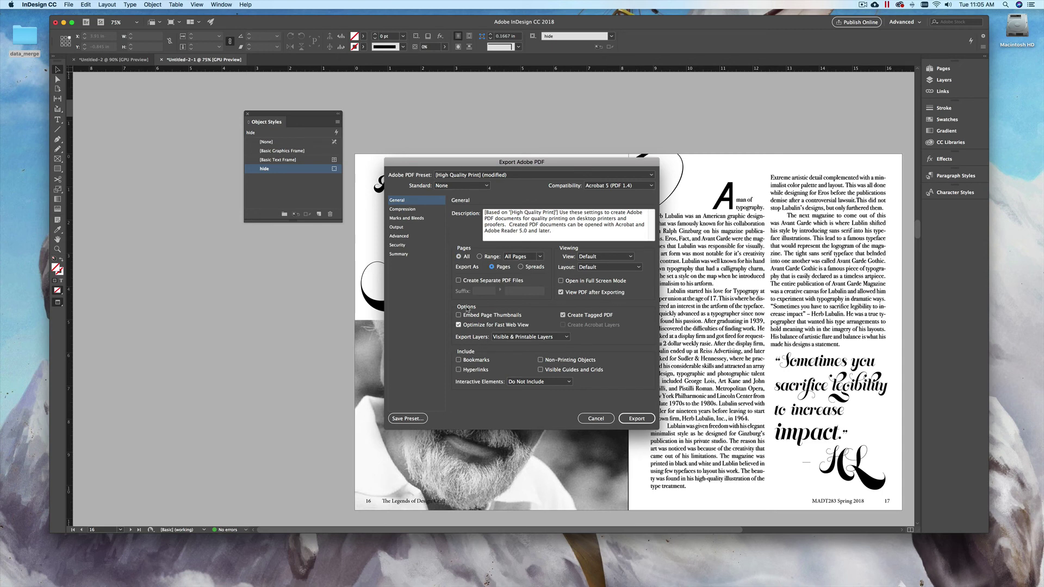
click(418, 219)
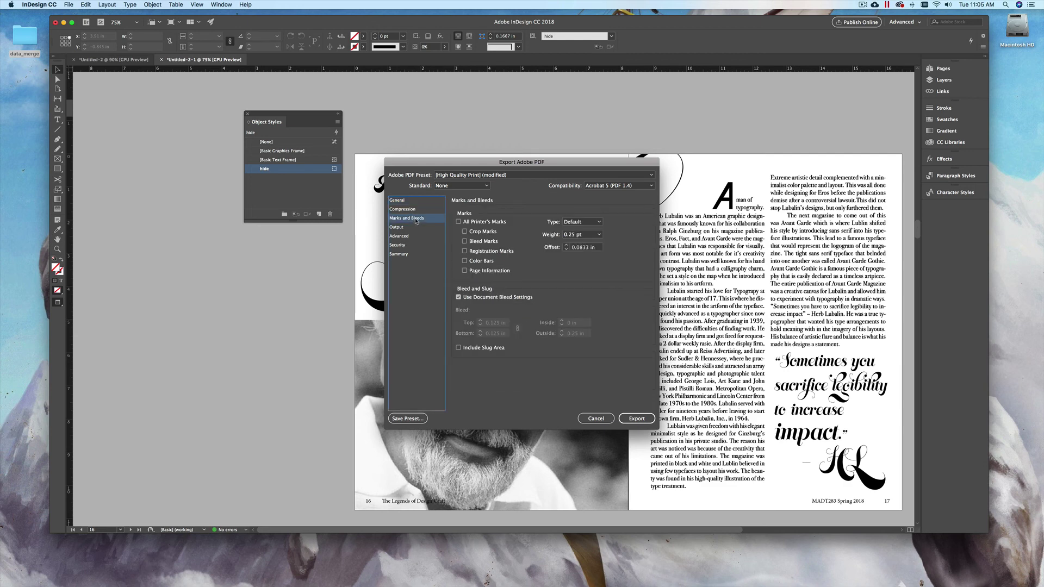
click(459, 298)
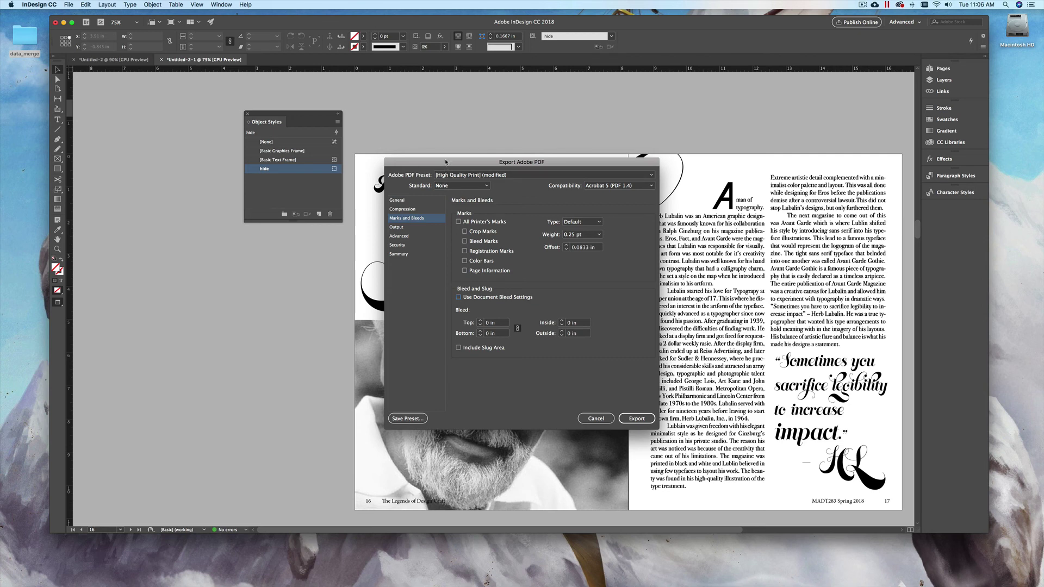
drag(446, 162, 450, 100)
click(640, 349)
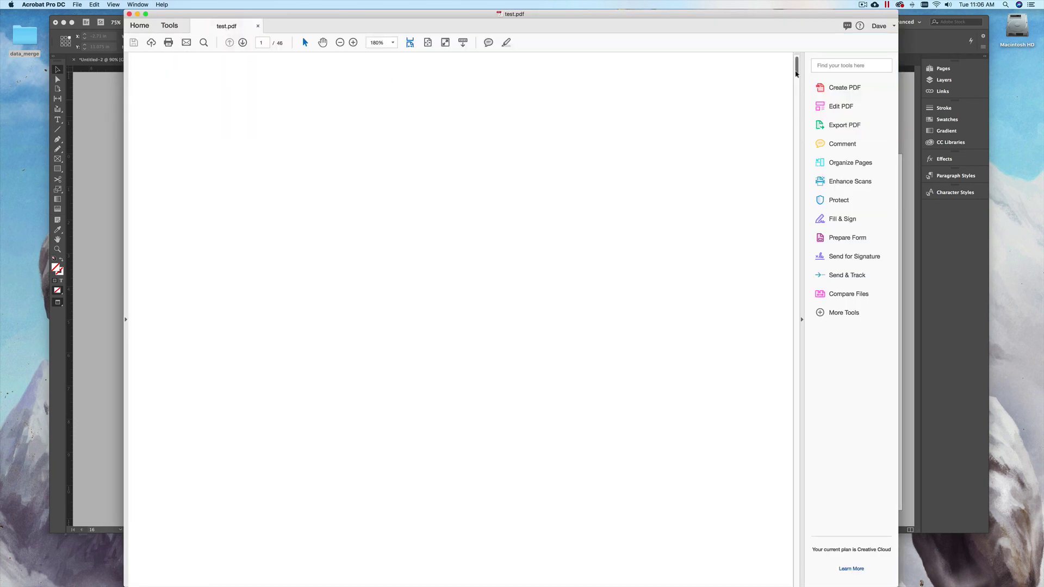
Step: Look through the first pages of the exported test.pdf in Acrobat, checking the contents pages and the first spread, and quit Acrobat
scroll(795, 80, down, 10)
scroll(795, 81, up, 3)
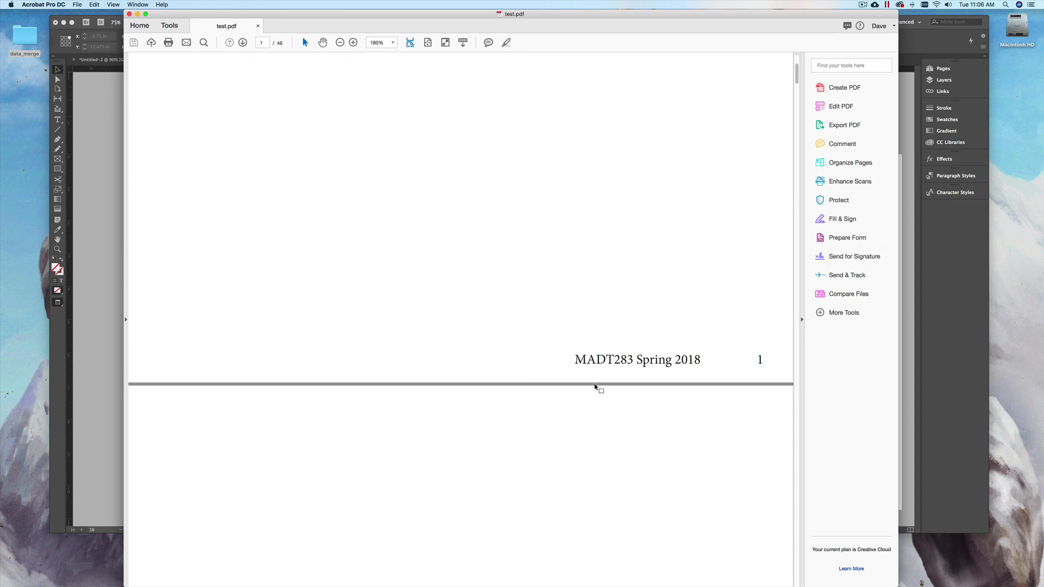
drag(796, 74, 796, 81)
scroll(645, 184, down, 5)
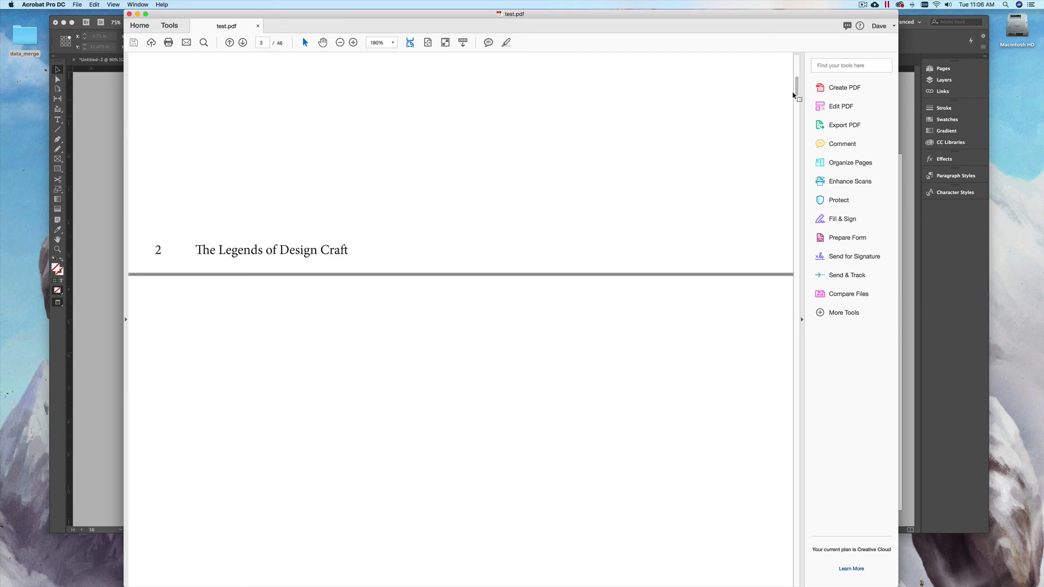
scroll(795, 104, down, 8)
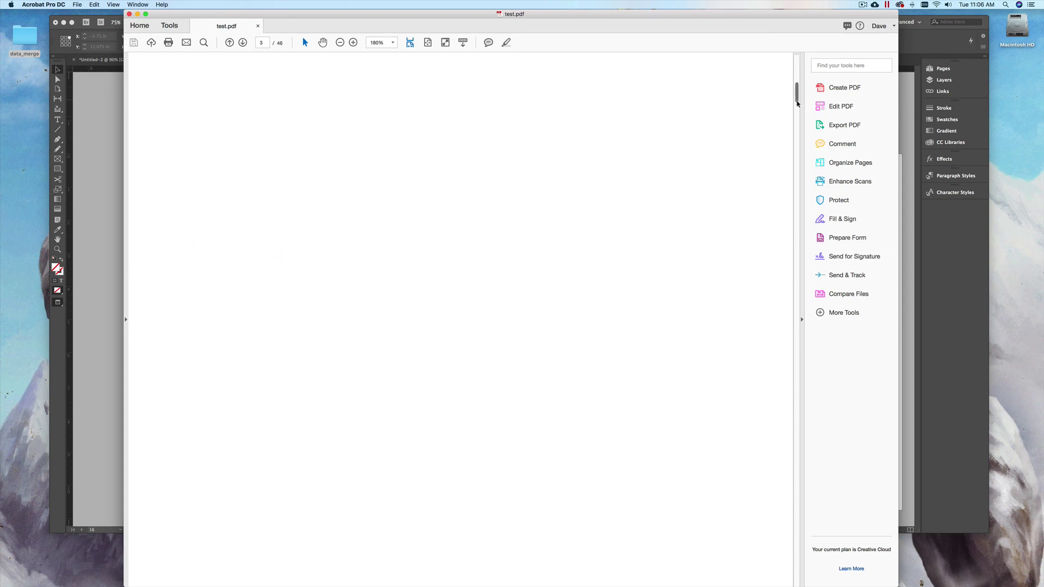
mouse_move(795, 119)
mouse_down()
mouse_move(797, 101)
mouse_move(796, 116)
mouse_up()
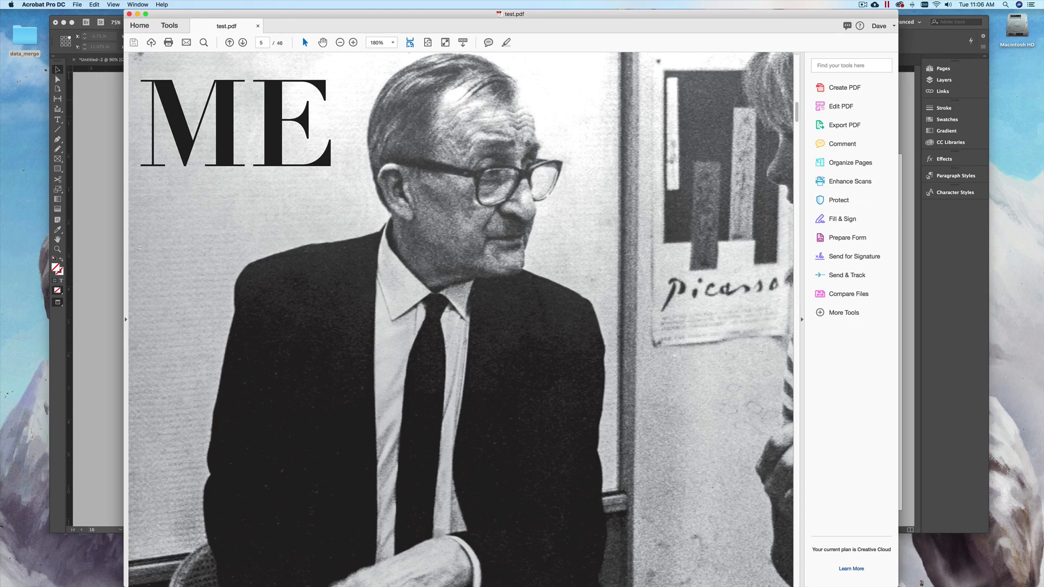
drag(796, 115, 779, 77)
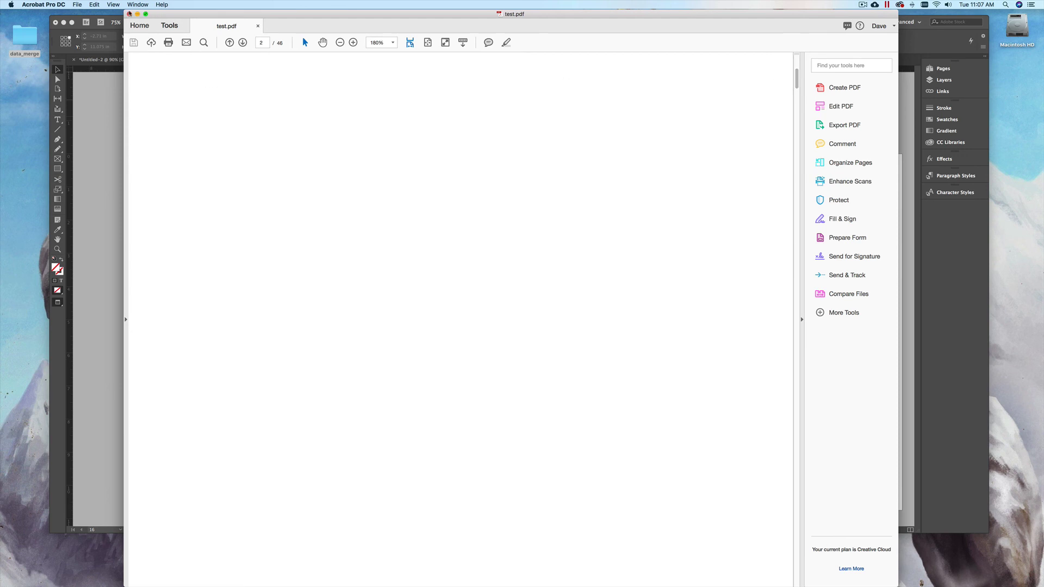
key(super+q)
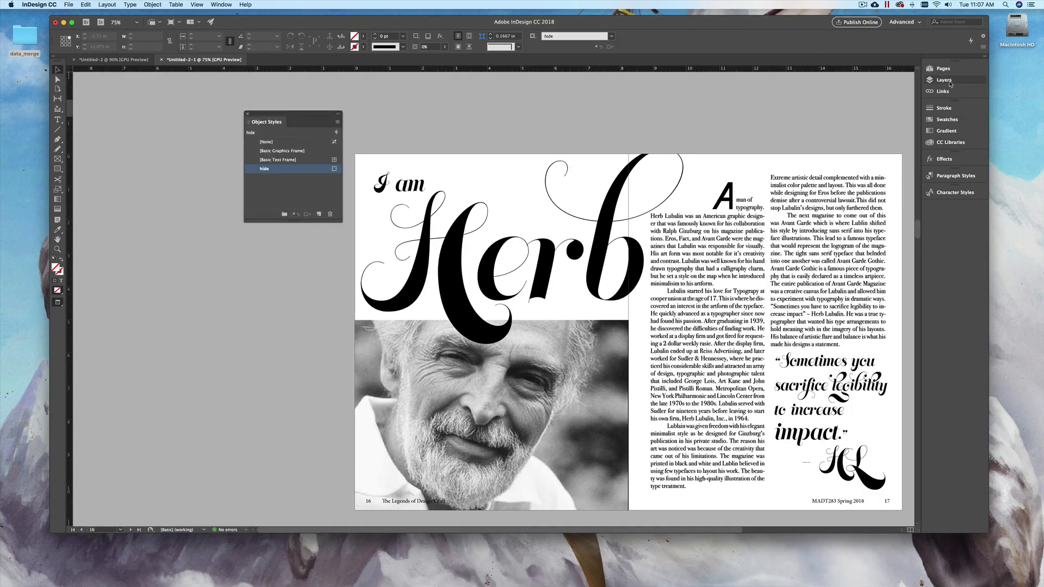
Step: Go to page 3 of the InDesign document to view the table of contents spread
click(946, 80)
click(942, 68)
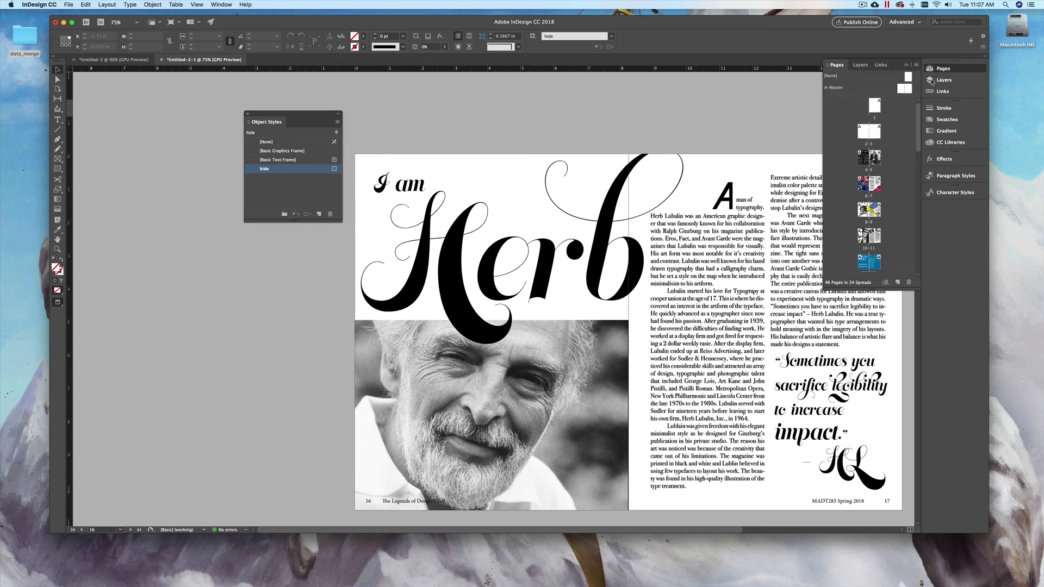
double_click(874, 131)
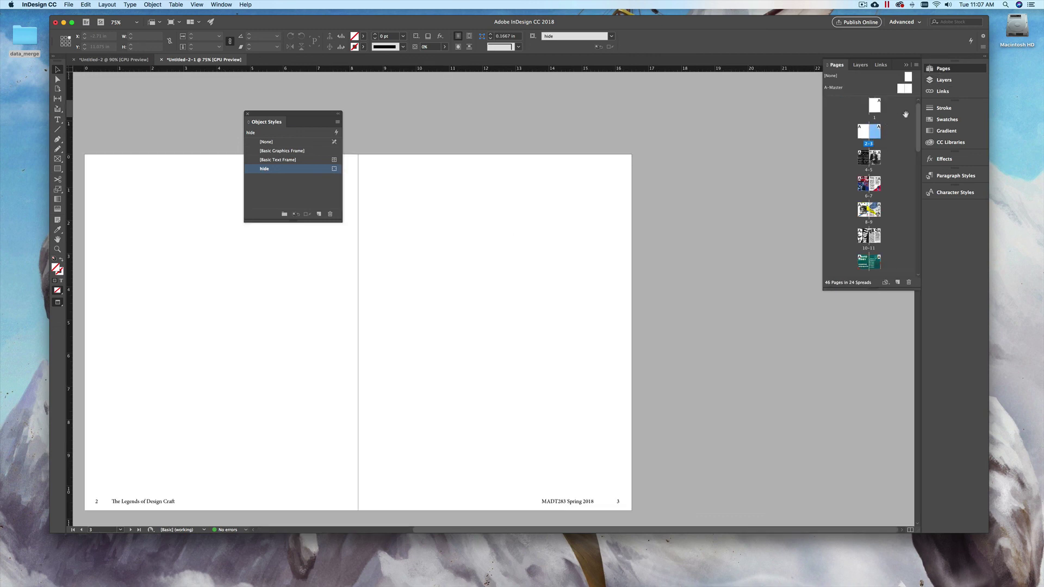
Step: Show and unlock the names layer, and cut the table of contents text frame from the page 2–3 spread
click(940, 80)
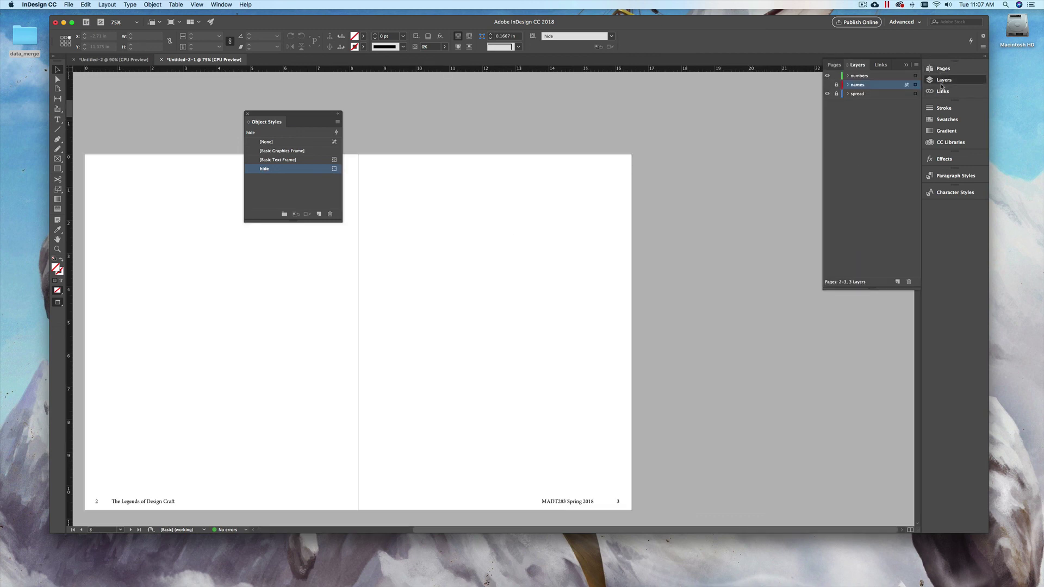
click(828, 89)
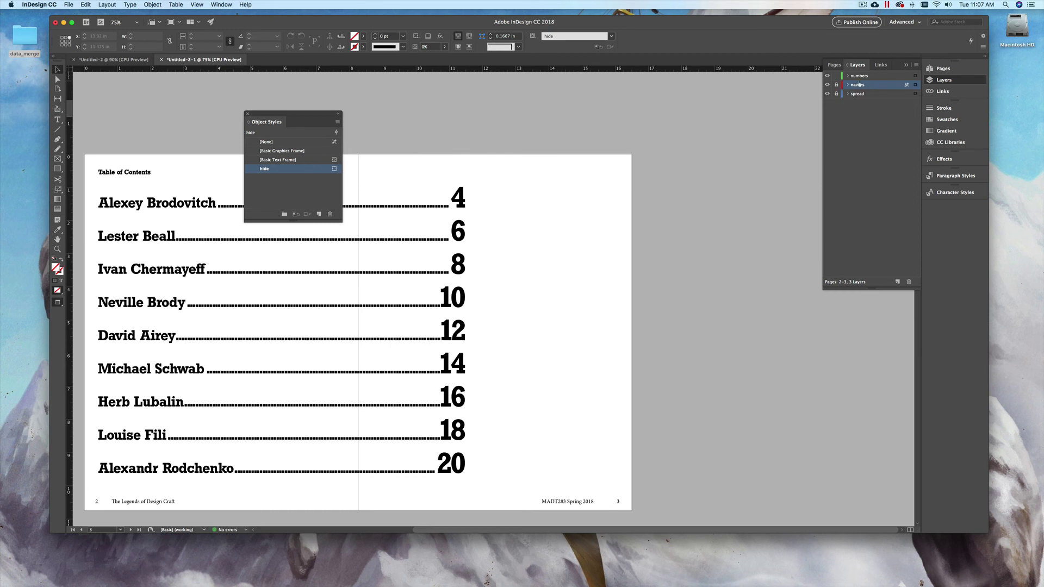
click(836, 85)
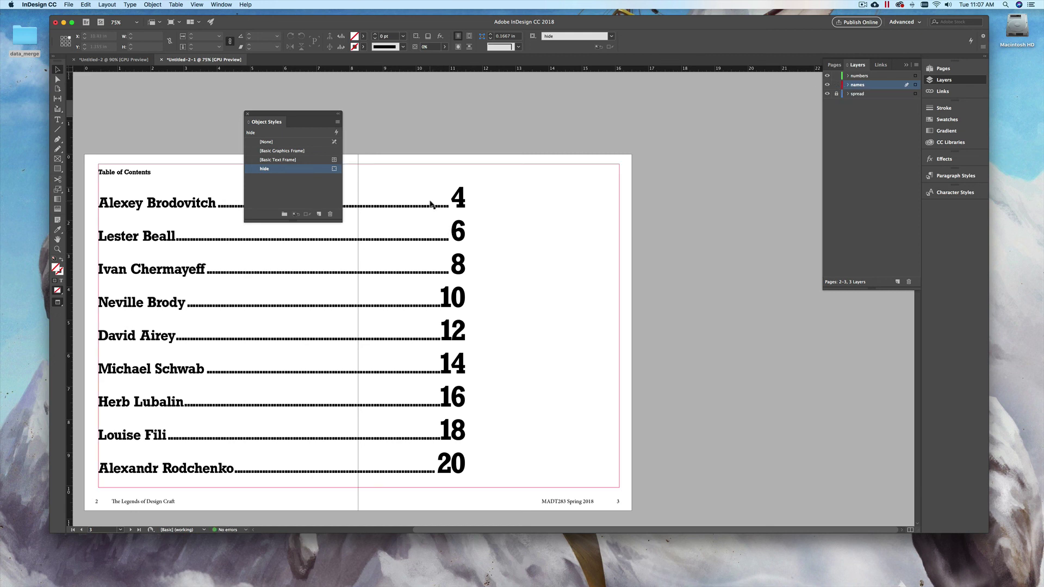
click(430, 208)
key(super+KP_1)
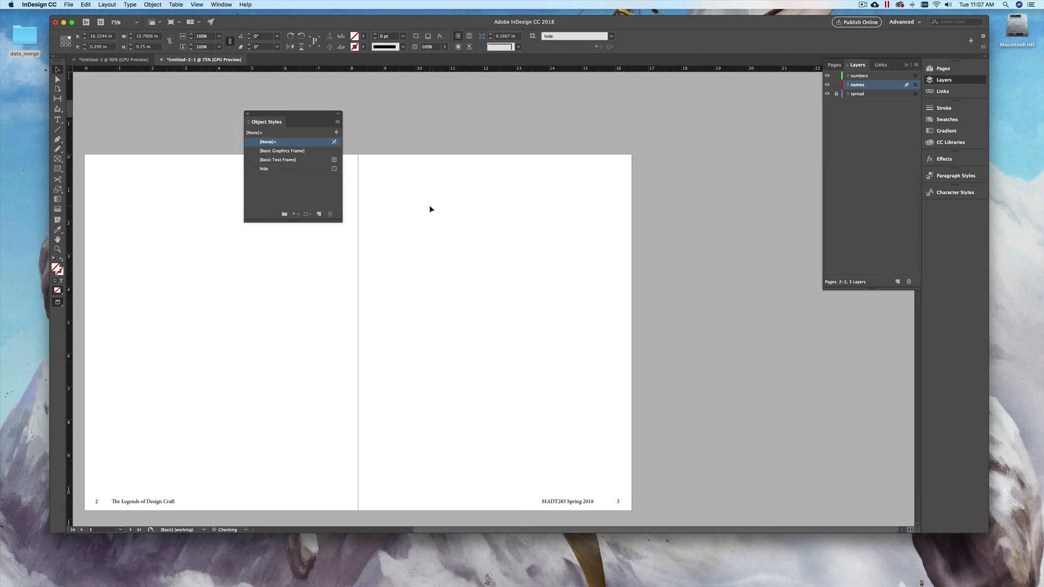
Step: Unlock the spread layer, lock the names layer, and paste the table of contents frame in place on the spread layer
click(868, 93)
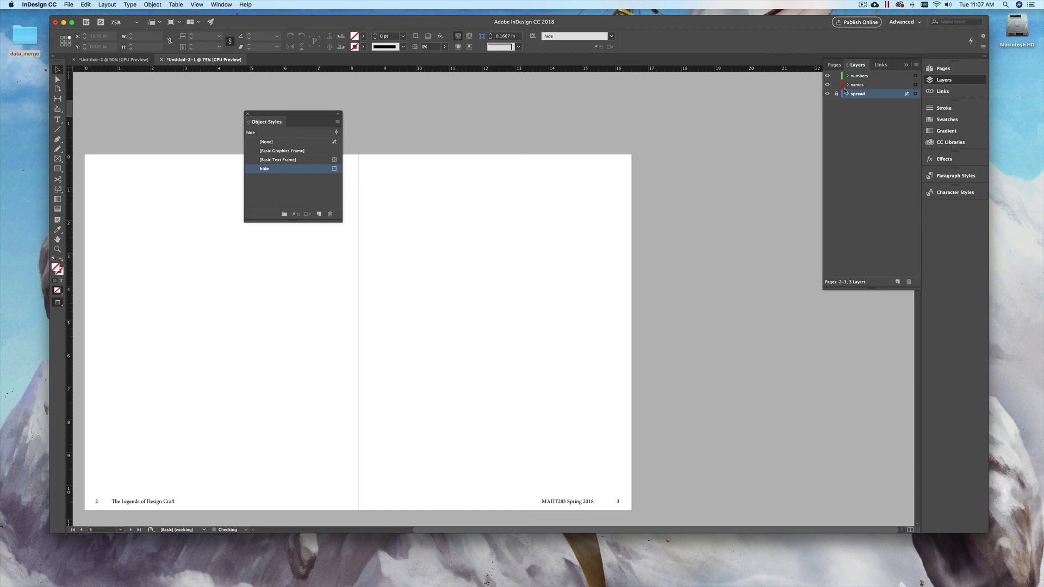
click(836, 94)
click(836, 84)
click(858, 94)
key(Return)
key(super+z)
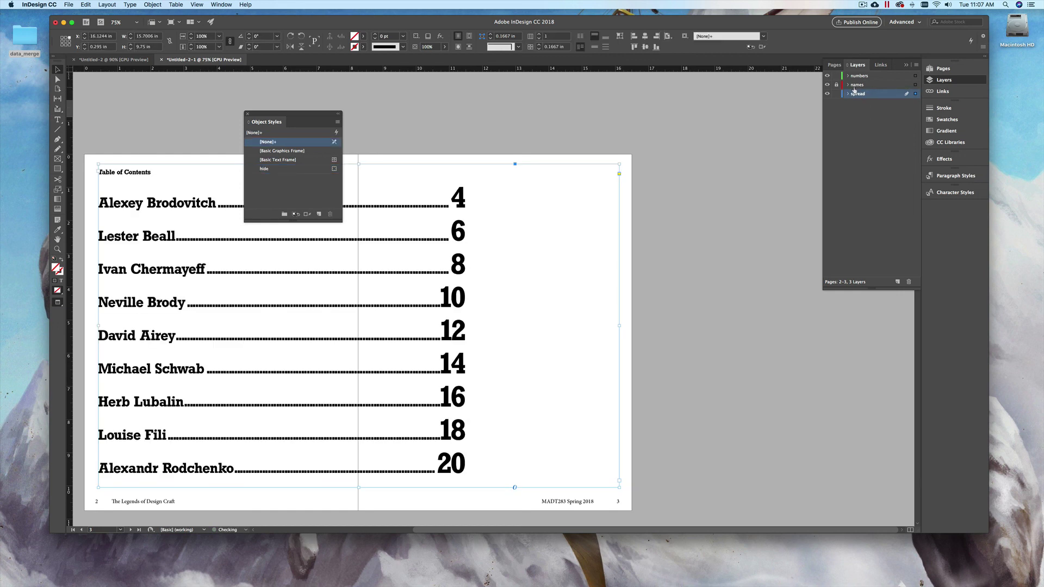
Step: Lock the spread and numbers layers with the names layer hidden, and move the floating Object Styles list clear of the page
click(836, 94)
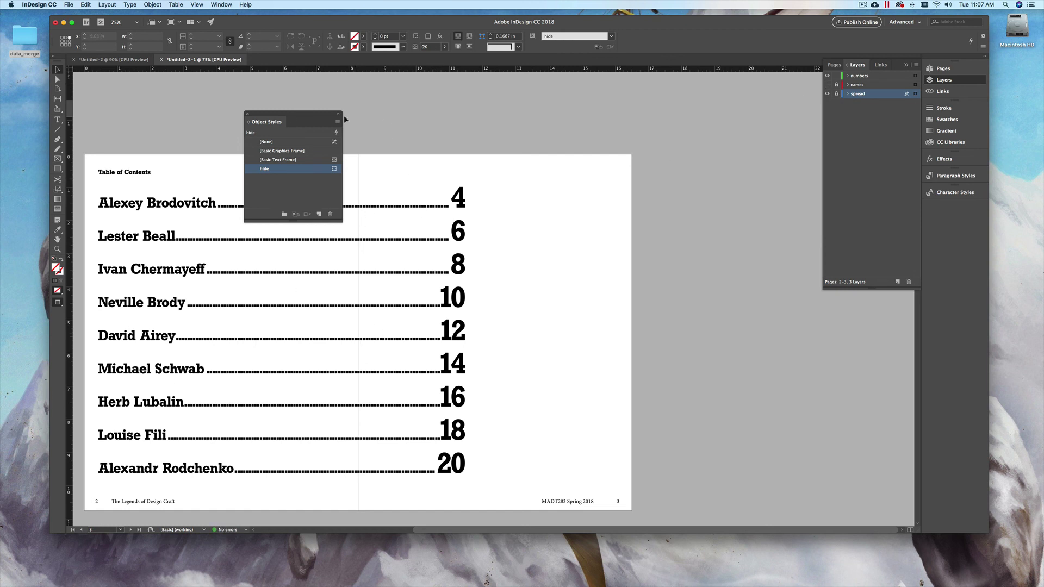
drag(273, 116, 726, 91)
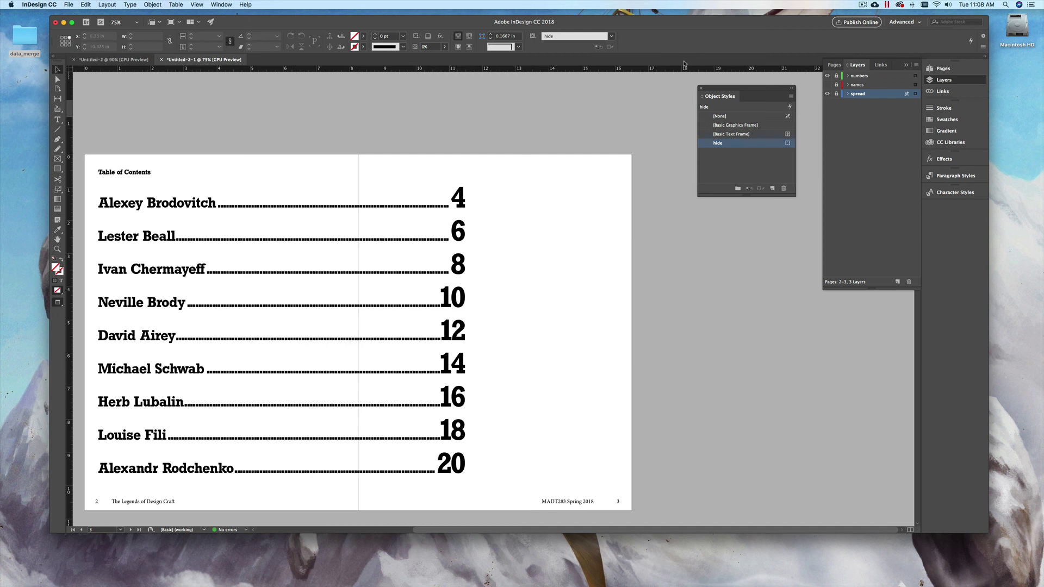
click(862, 5)
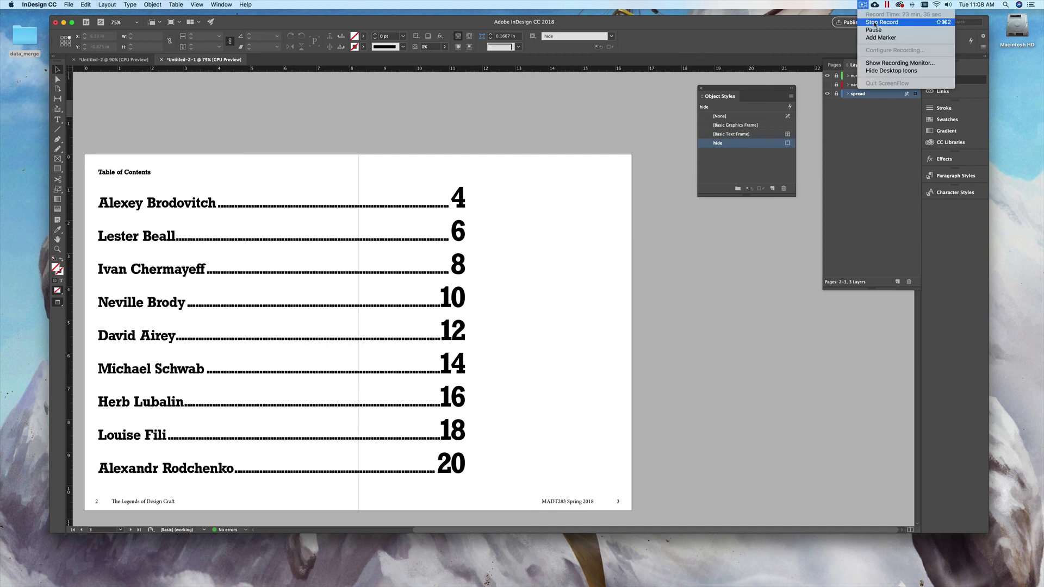